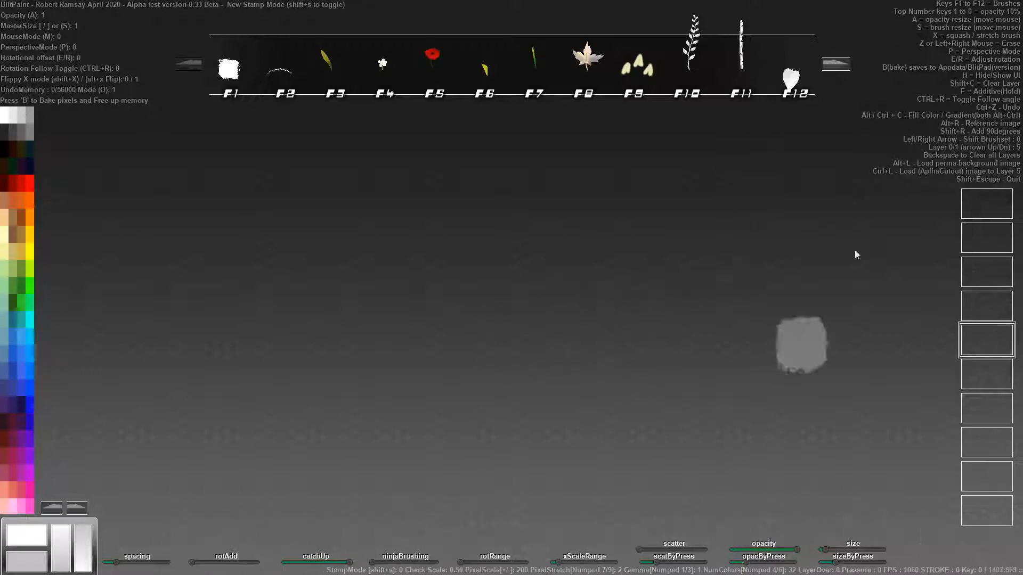
Shift to brush set 4 and open the image file picker for the empty F7 brush slot.
click(838, 65)
click(839, 65)
click(839, 65)
click(838, 65)
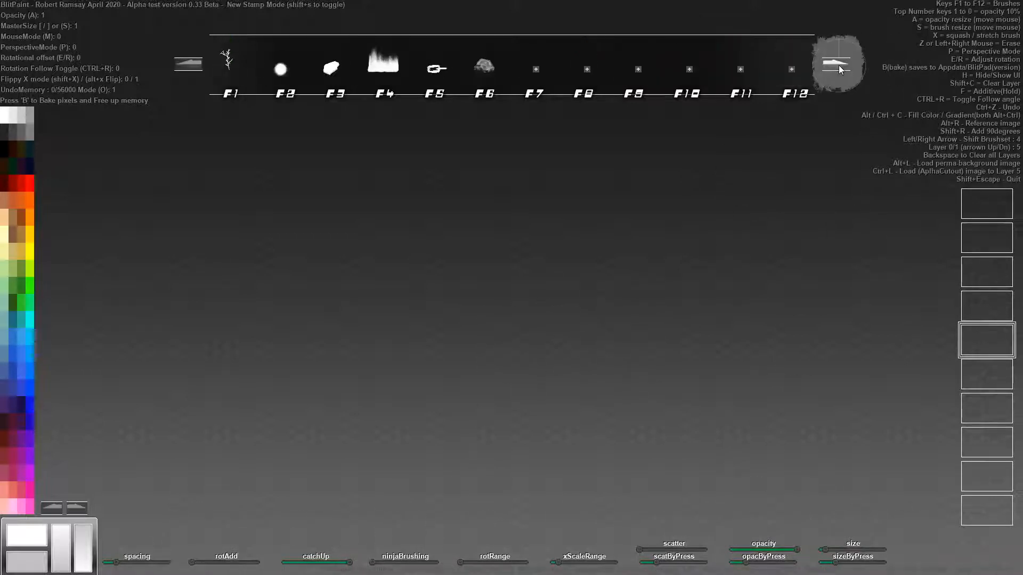
click(536, 69)
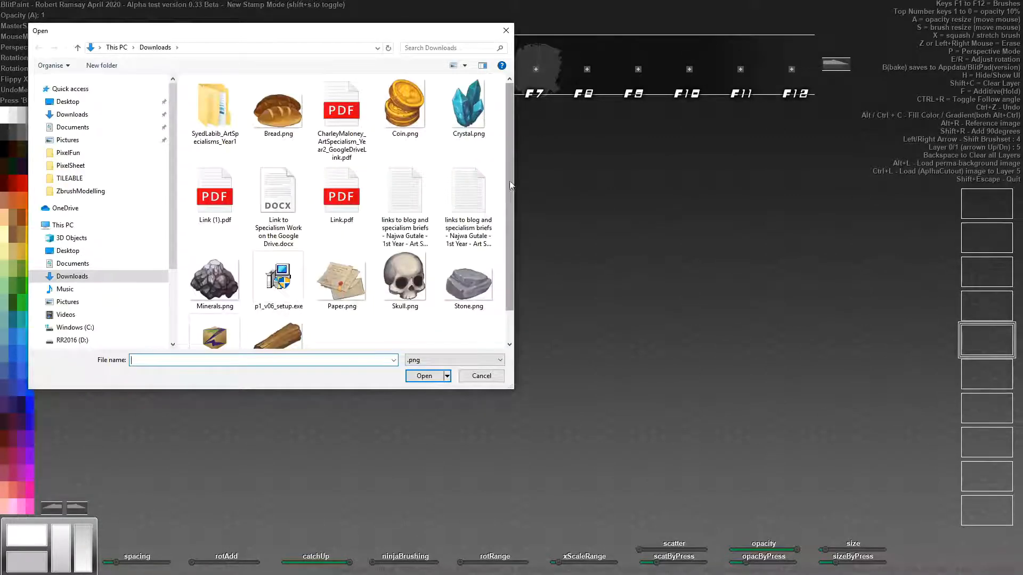
scroll(510, 184, down, 1)
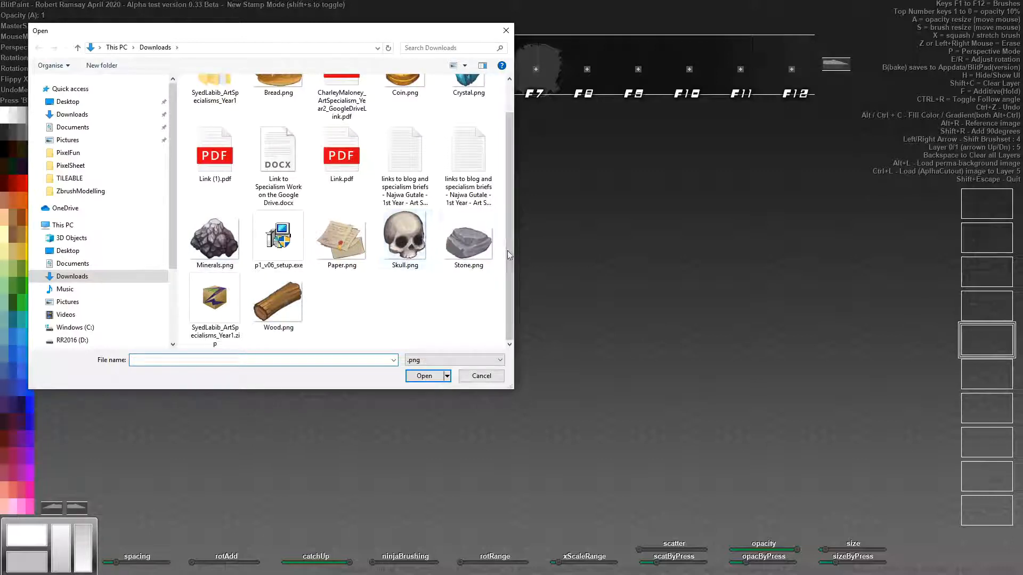
scroll(508, 255, up, 1)
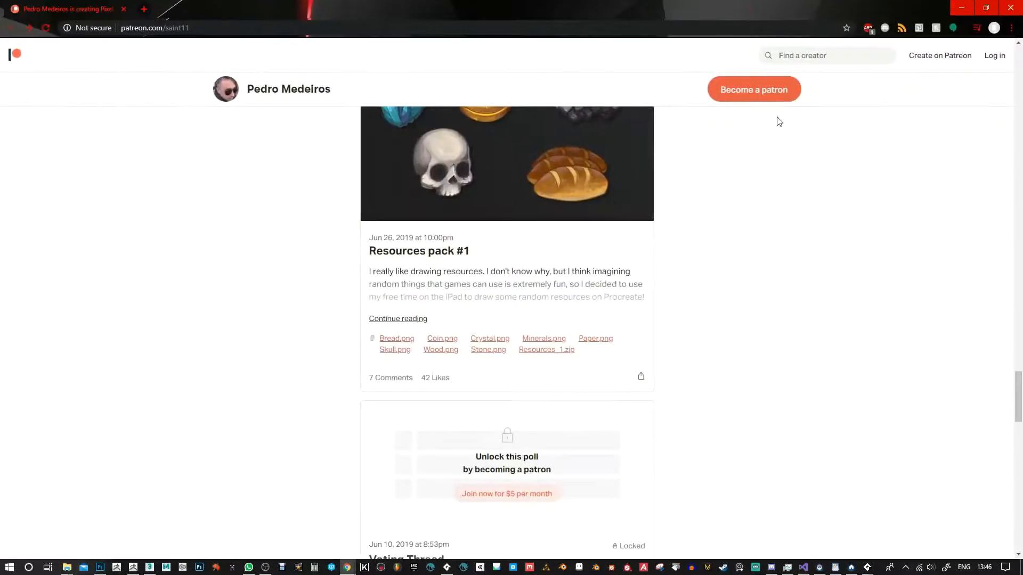
In the browser, look over the artist's Patreon page, from the Resources pack #1 post up to the membership levels.
scroll(849, 196, up, 10)
scroll(851, 196, up, 20)
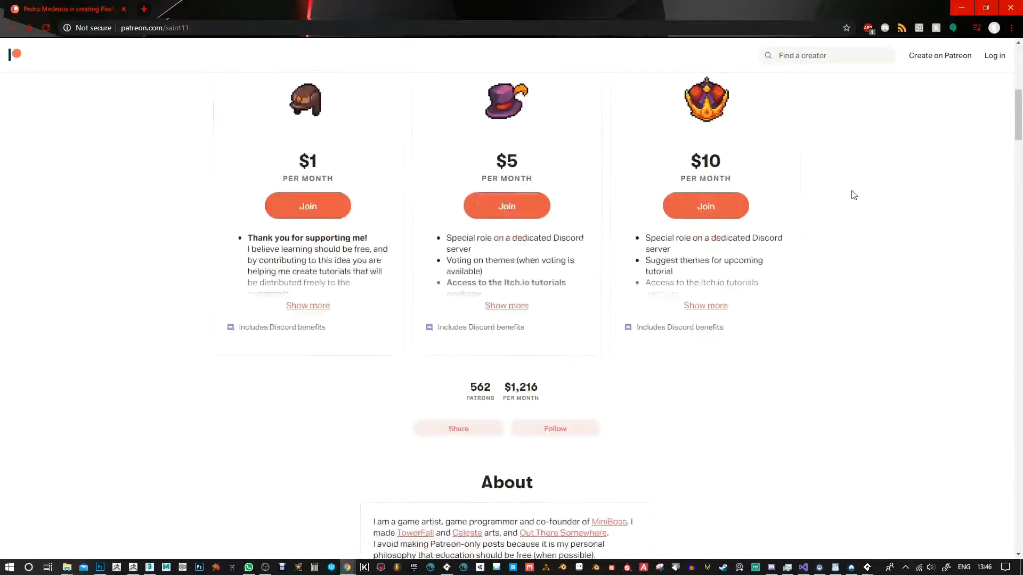
scroll(852, 195, up, 7)
scroll(591, 281, down, 3)
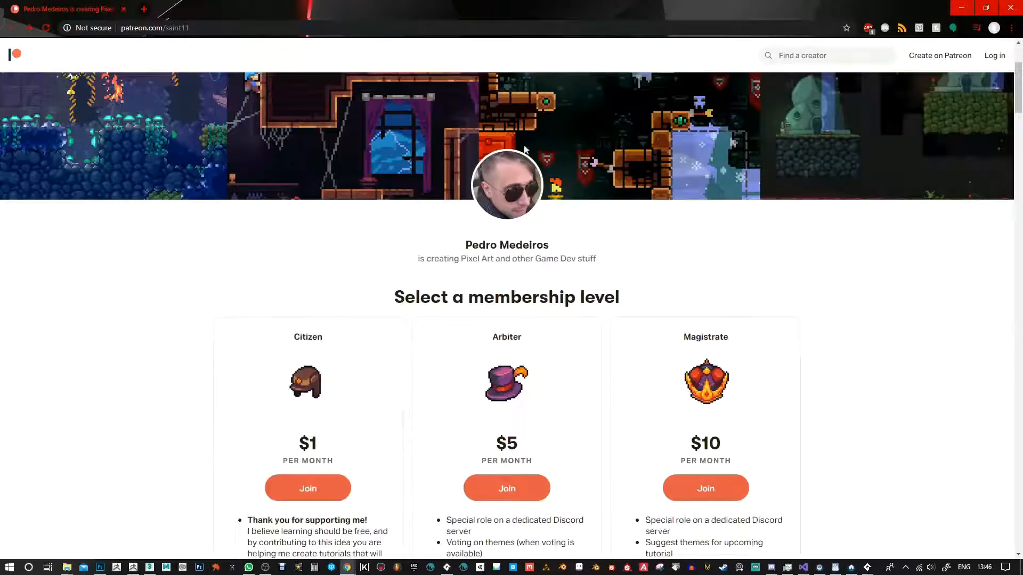
scroll(704, 274, down, 20)
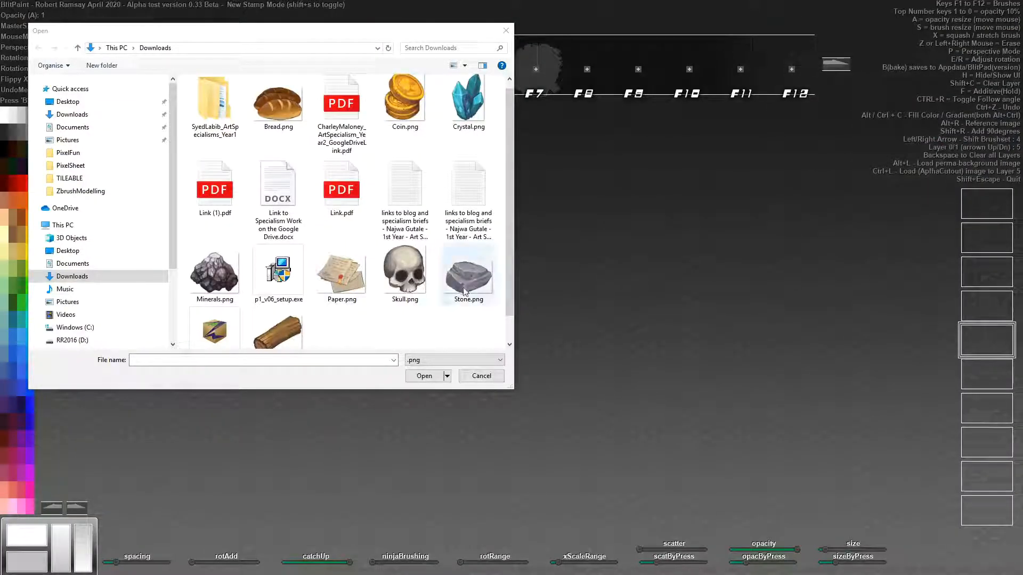
Back in BlitPaint, load Wood.png from Downloads into the F7 brush slot.
scroll(507, 267, down, 1)
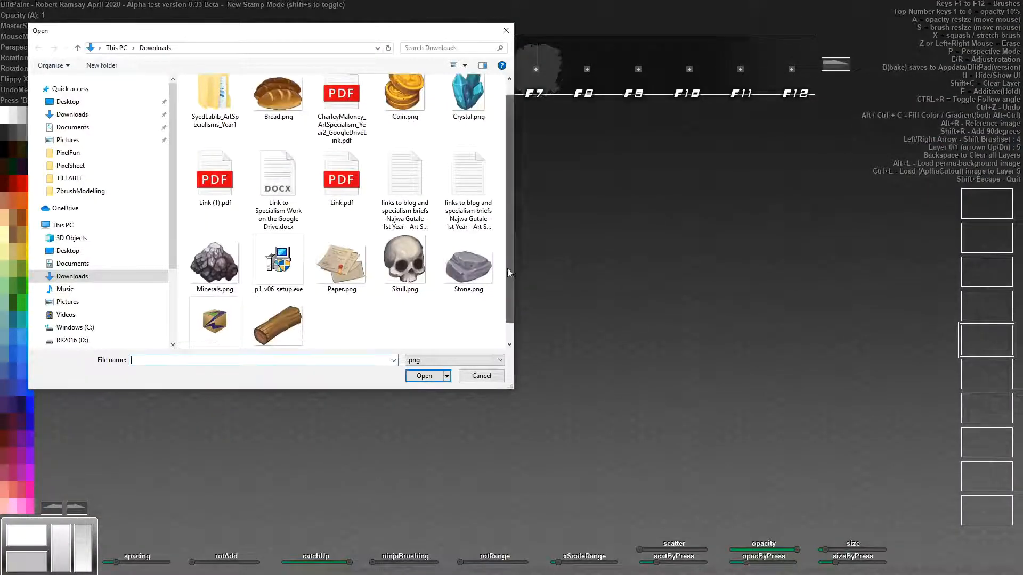
click(278, 324)
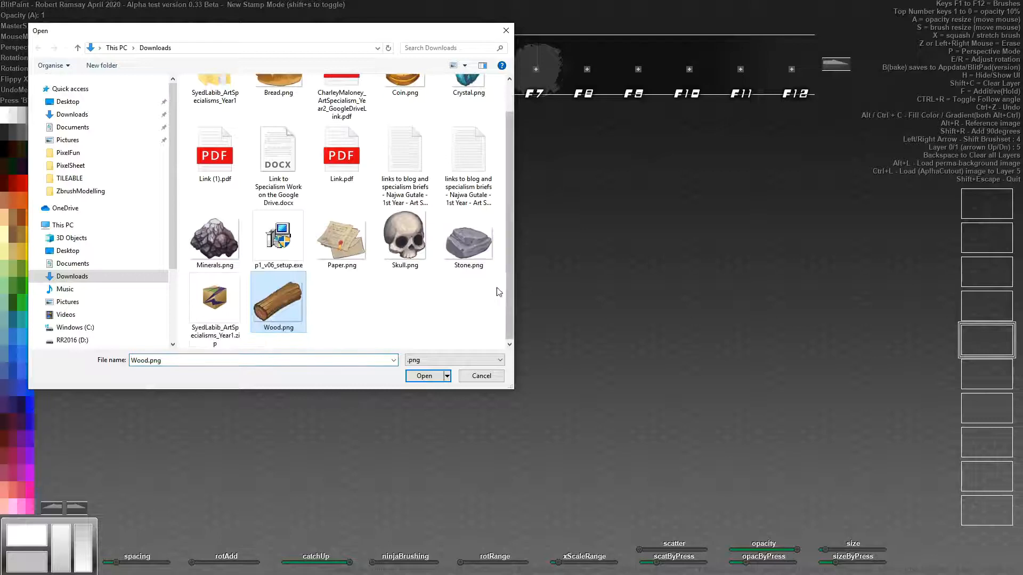
click(438, 377)
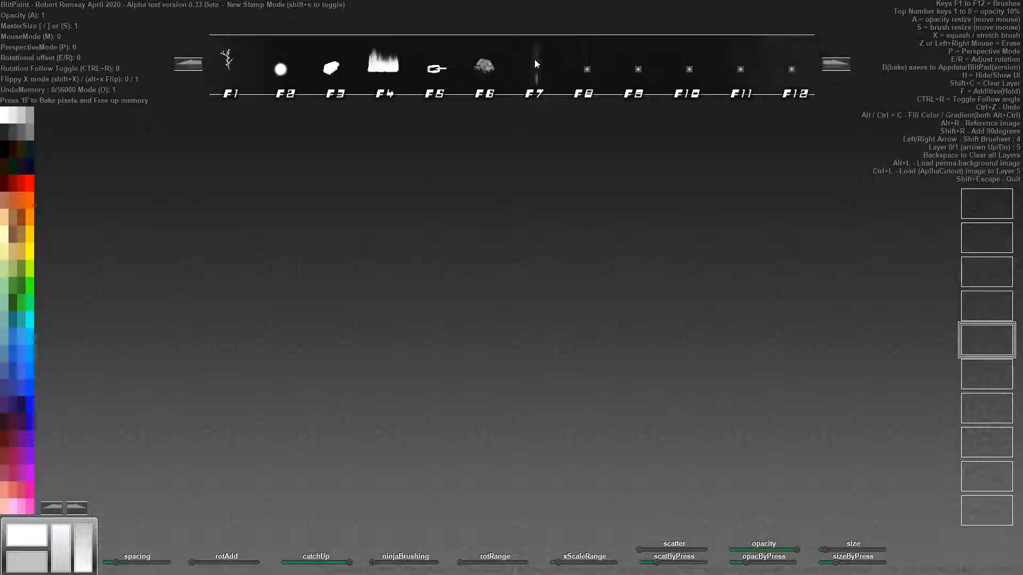
Paint broad test strokes across the canvas with the F7 wood brush.
drag(381, 279, 600, 279)
drag(195, 392, 636, 403)
mouse_move(285, 472)
mouse_down()
mouse_move(389, 500)
mouse_move(714, 506)
mouse_up()
drag(654, 363, 815, 336)
mouse_move(644, 228)
mouse_down()
mouse_move(747, 234)
mouse_move(373, 231)
mouse_up()
mouse_move(565, 261)
mouse_down()
mouse_move(356, 305)
mouse_move(275, 308)
mouse_move(646, 331)
mouse_move(563, 344)
mouse_move(561, 326)
mouse_move(302, 357)
mouse_move(518, 356)
mouse_move(248, 362)
mouse_move(333, 385)
mouse_move(661, 394)
mouse_up()
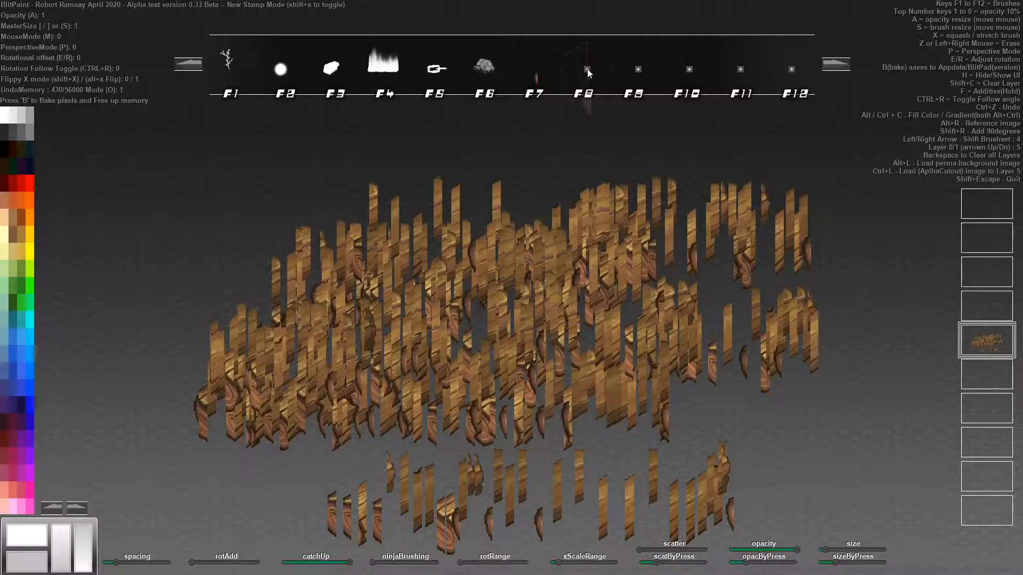
Load Wood.png into the empty F8 brush slot.
click(587, 69)
click(280, 340)
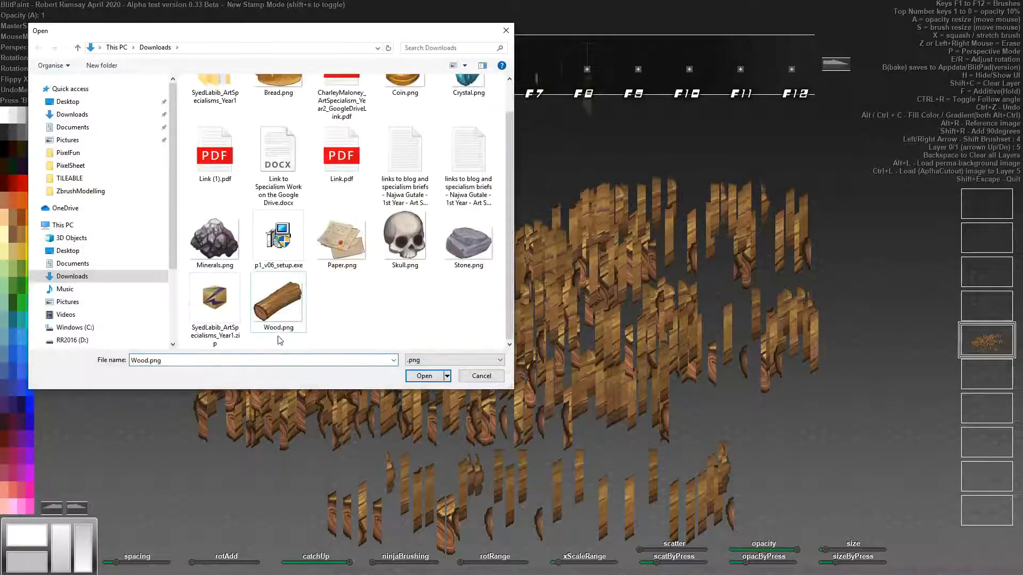
click(425, 376)
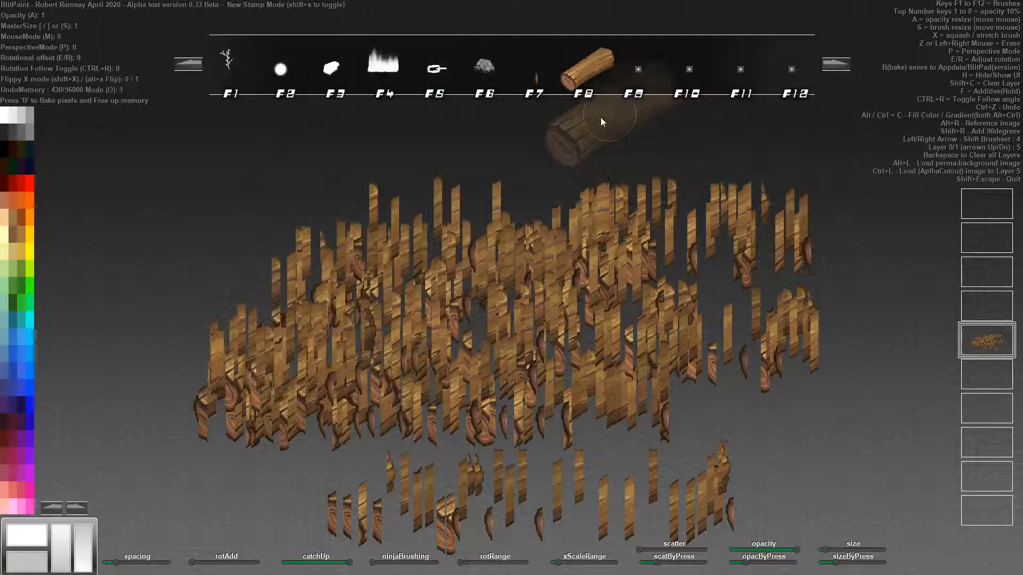
Place separate whole logs over the wood strips with the F8 brush and paint a log stroke at their right end.
click(591, 274)
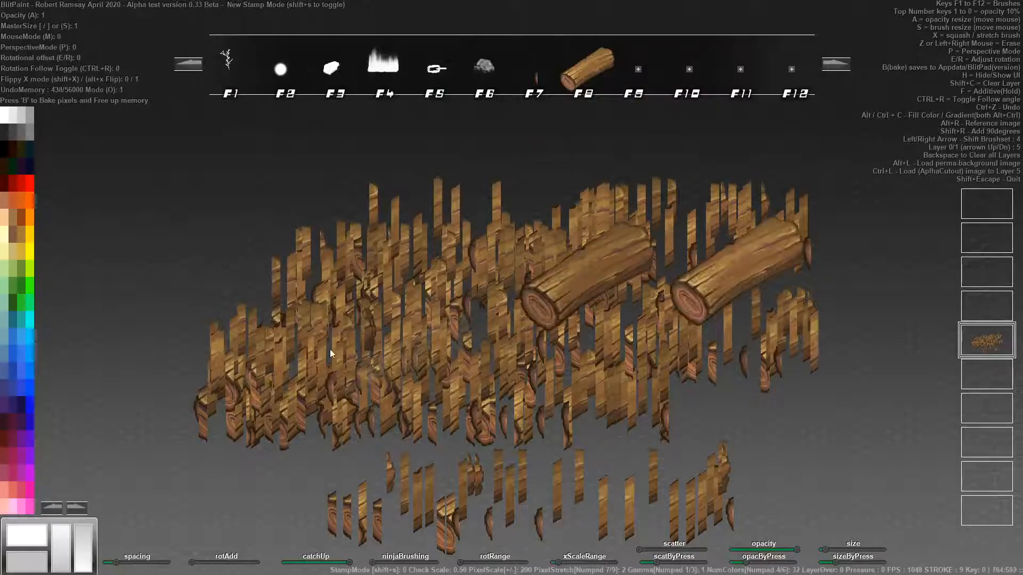
click(309, 320)
click(463, 240)
click(453, 397)
click(666, 405)
mouse_move(829, 392)
mouse_down()
mouse_move(820, 363)
mouse_move(769, 399)
mouse_move(790, 337)
mouse_up()
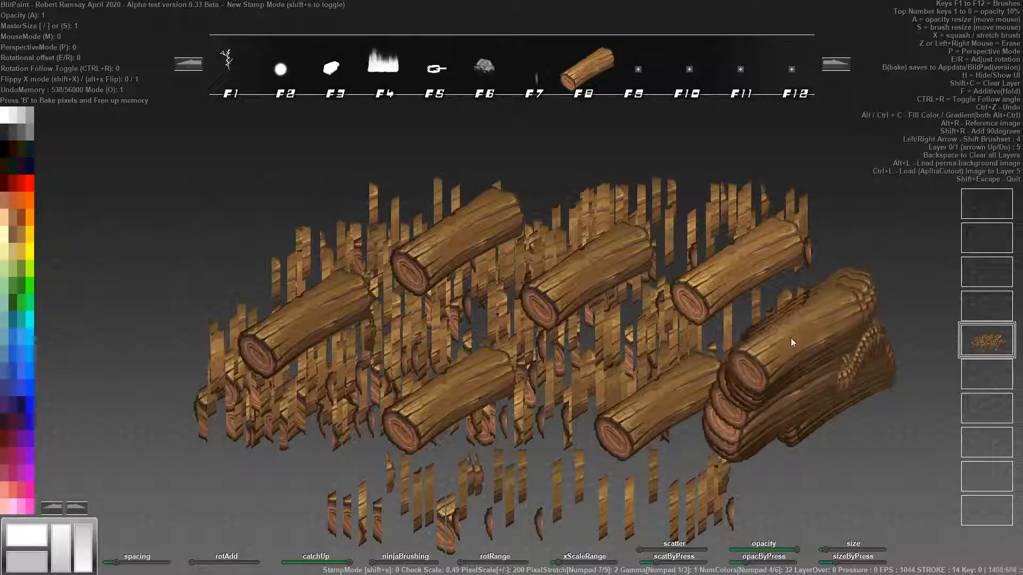
Paint overlapping logs with the F8 brush to build up a pile right of the canvas centre.
drag(725, 327, 627, 386)
drag(693, 349, 656, 337)
click(653, 312)
click(660, 328)
click(667, 346)
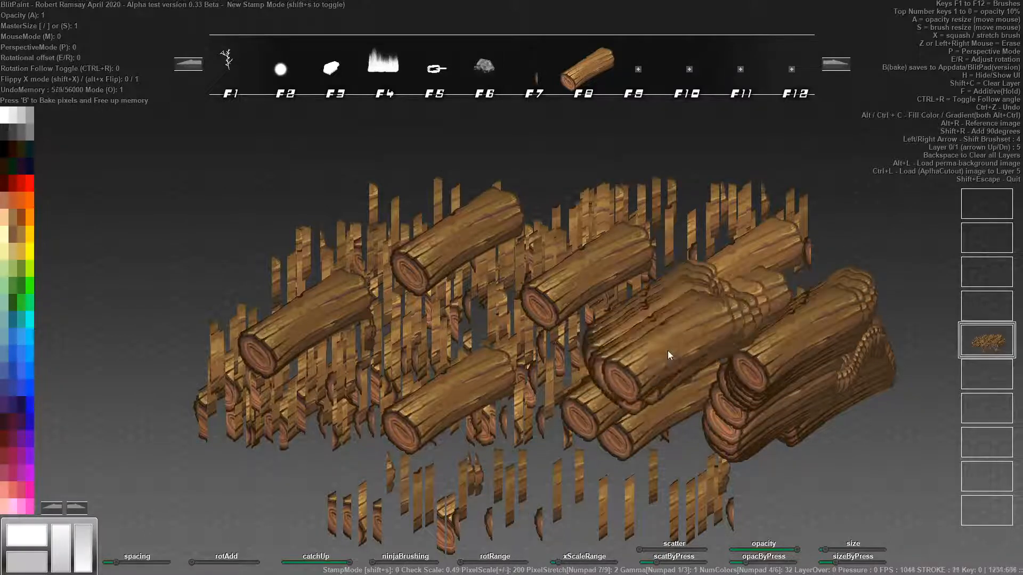
click(679, 356)
click(685, 372)
click(616, 380)
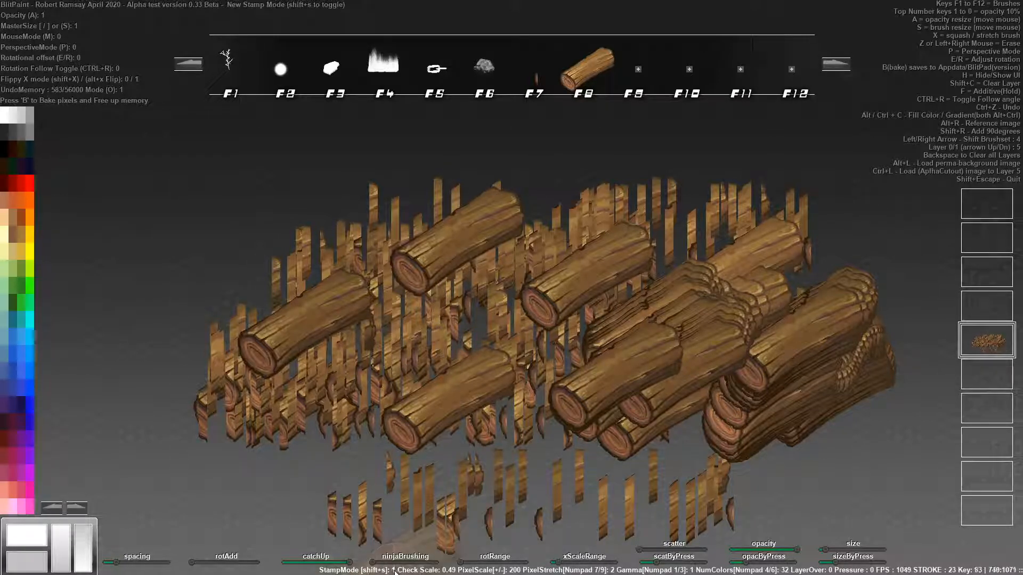
With Stamp Mode on, stamp single logs one by one from the lower left across the pile.
click(276, 458)
click(178, 364)
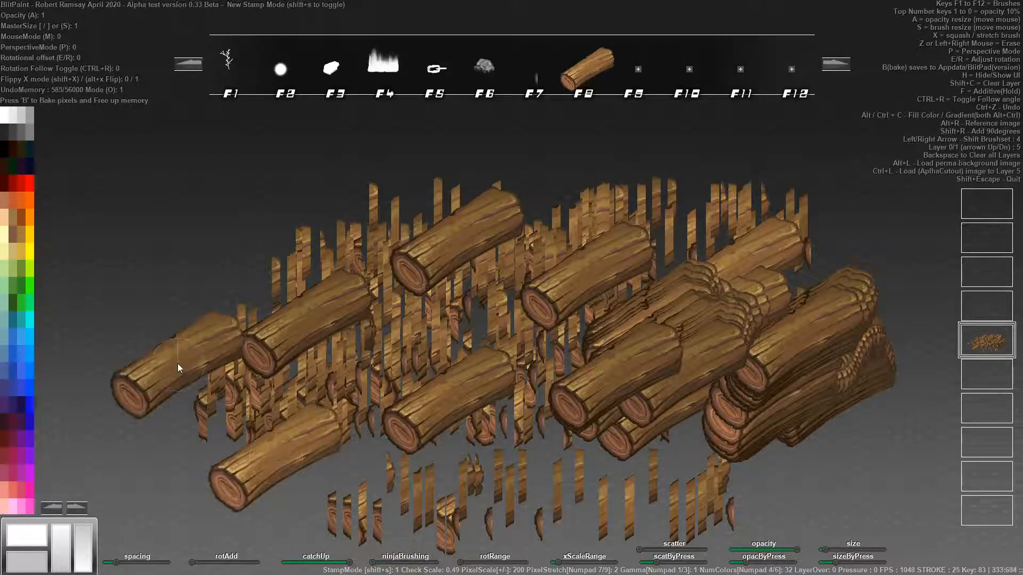
click(245, 259)
click(373, 327)
click(472, 248)
click(505, 335)
click(630, 277)
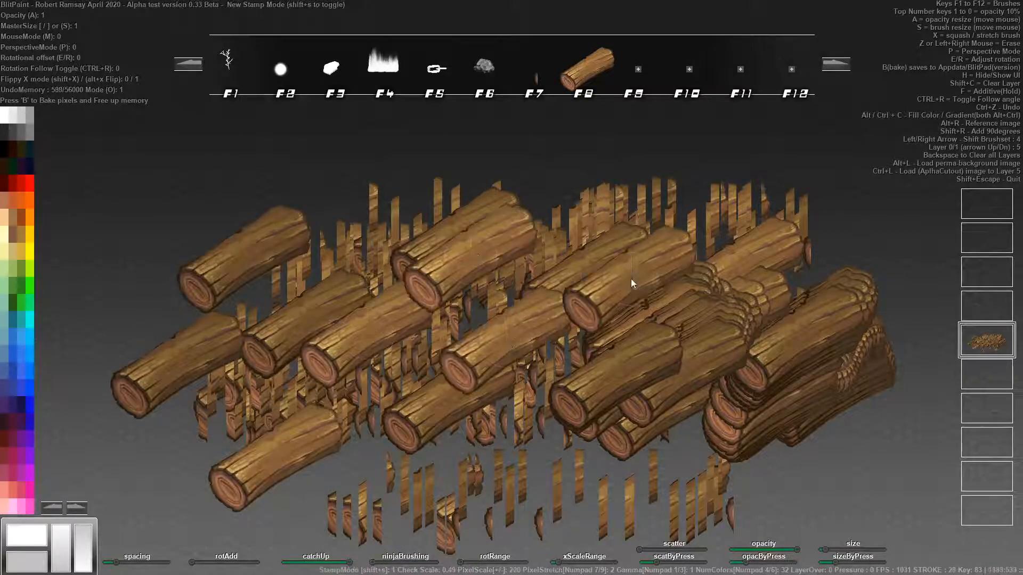
click(687, 341)
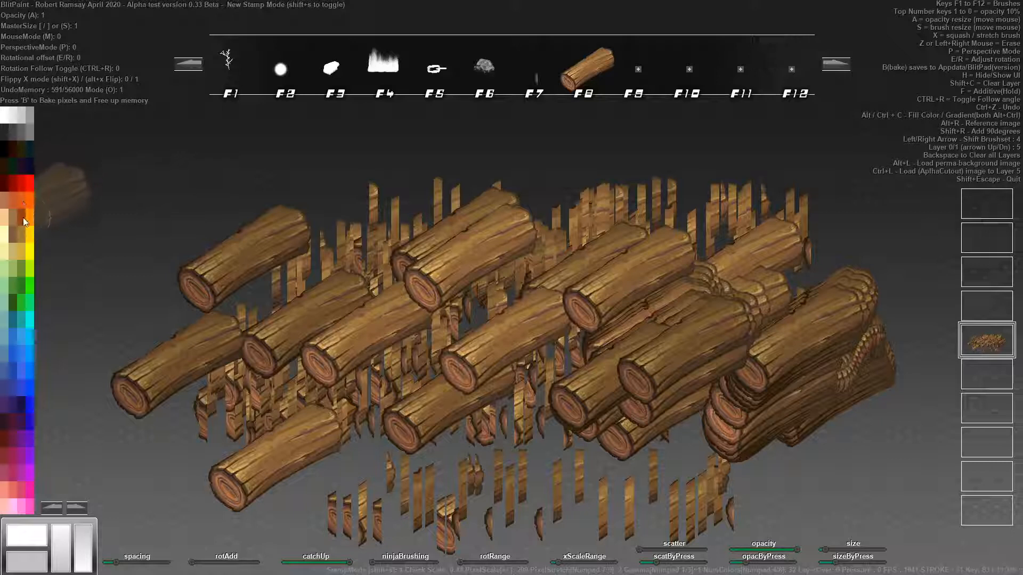
Pick pale yellow and light green brush tints and stamp tinted logs over the middle of the pile.
click(8, 252)
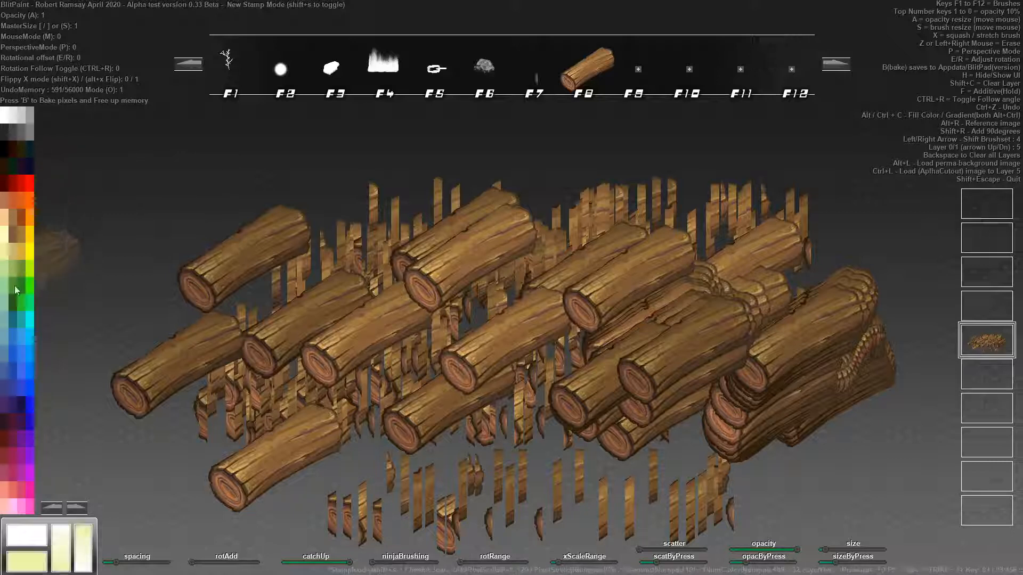
click(4, 278)
mouse_move(245, 405)
mouse_down()
mouse_move(288, 382)
mouse_move(411, 431)
mouse_move(506, 351)
mouse_move(668, 391)
mouse_move(627, 307)
mouse_move(583, 414)
mouse_move(424, 398)
mouse_move(431, 346)
mouse_up()
click(432, 347)
click(375, 320)
Set the two brush tints to light blue and white and stamp two logs on the pile.
right_click(3, 115)
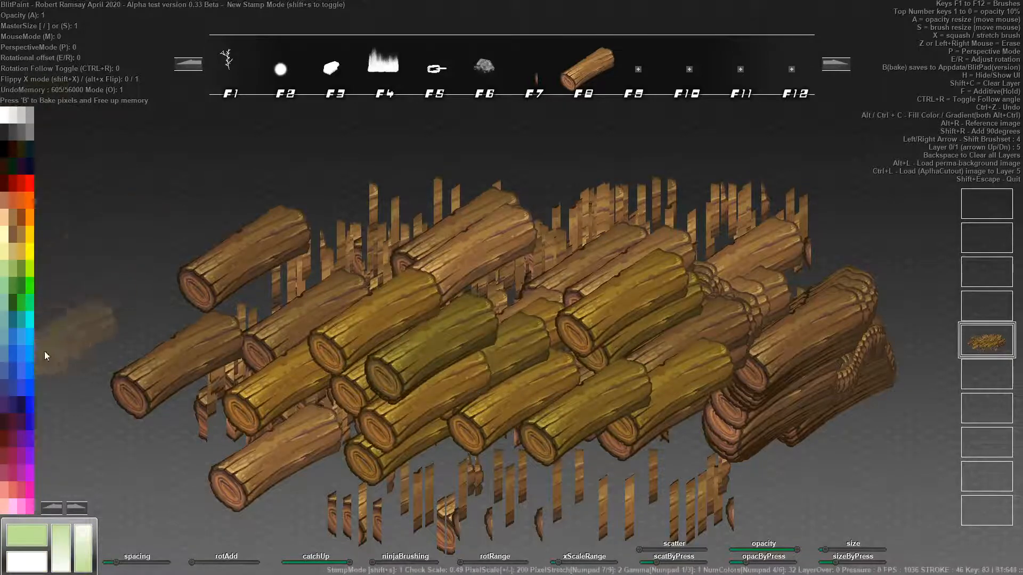
click(1, 336)
click(384, 352)
click(569, 385)
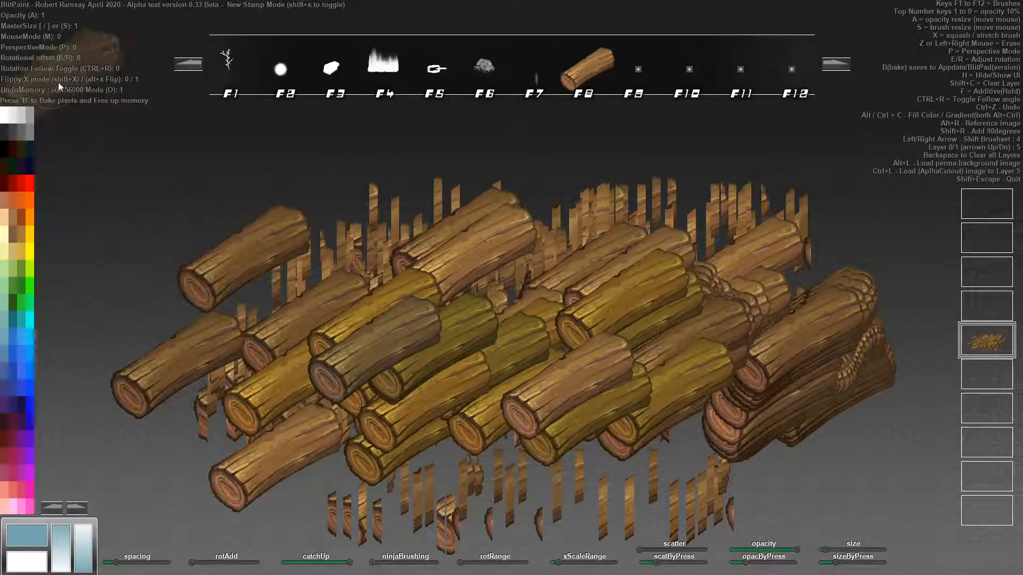
Turn on Flippy X mode and stamp logs in varying horizontal directions across the pile.
key(shift+x)
click(330, 195)
click(392, 235)
click(405, 315)
click(482, 301)
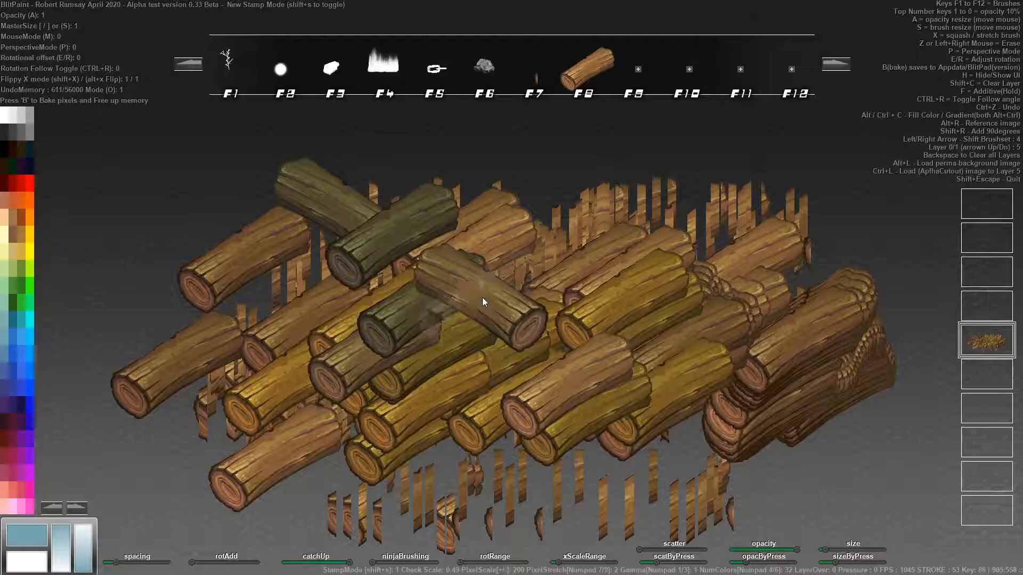
click(546, 320)
click(606, 323)
click(653, 329)
click(666, 353)
click(634, 386)
click(546, 383)
click(527, 375)
click(512, 346)
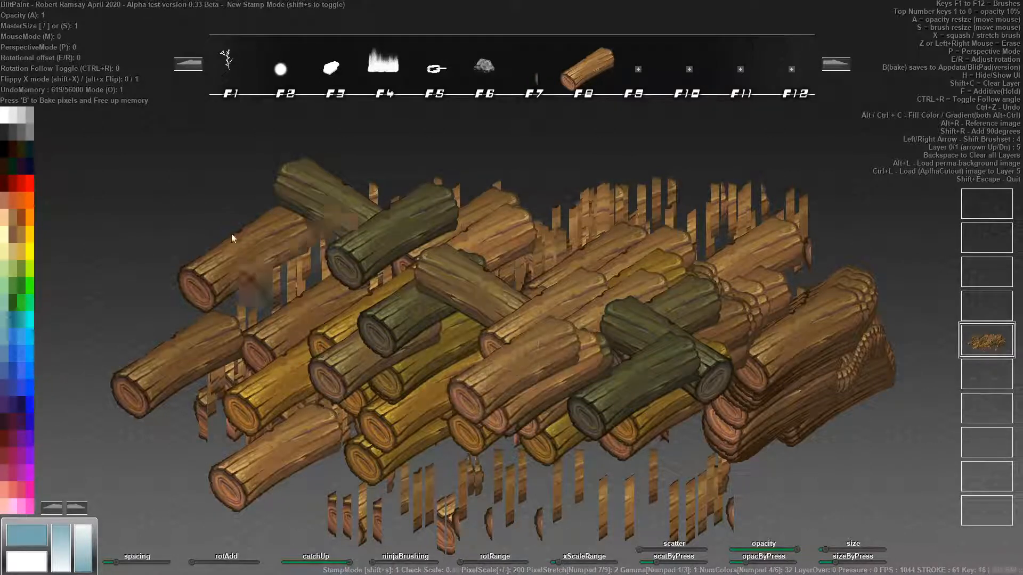
Replace Flippy X mode with a fixed horizontal flip of the brush and stamp mirrored logs over the whole pile.
key(shift+x)
key(alt+x)
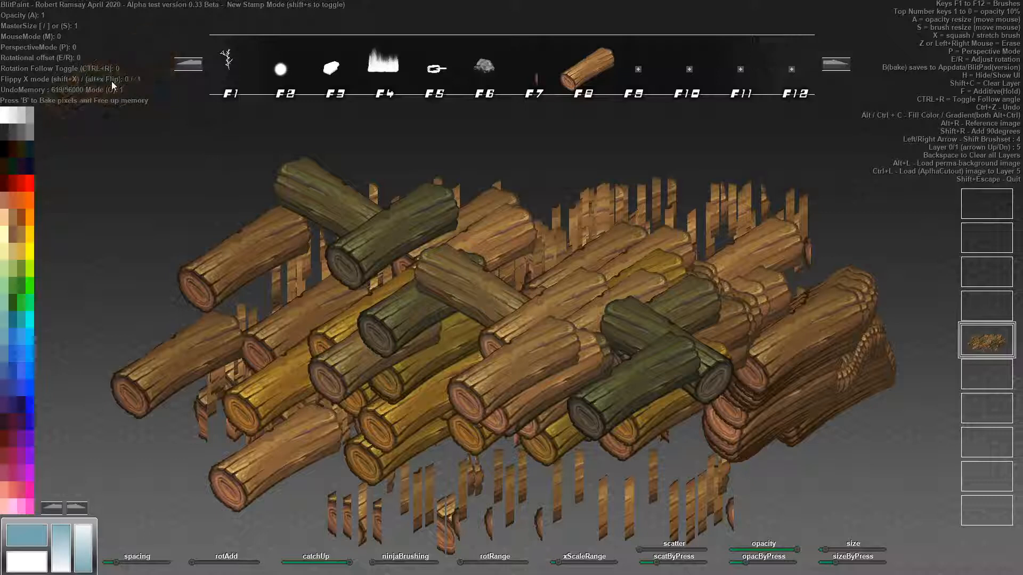
click(267, 298)
click(370, 273)
click(463, 344)
click(505, 235)
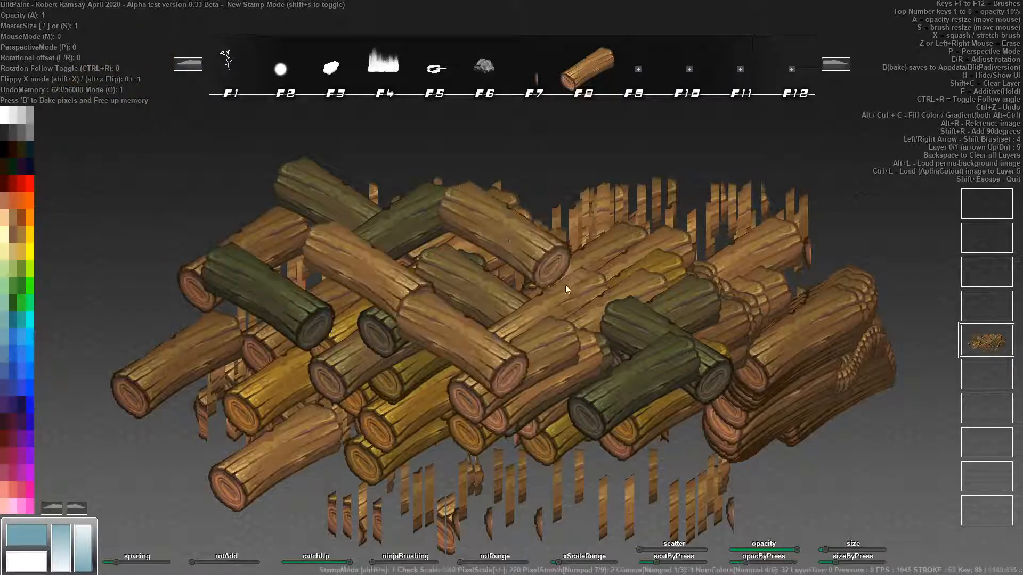
click(623, 330)
click(672, 277)
click(751, 328)
click(617, 393)
click(473, 347)
click(364, 394)
click(582, 423)
click(607, 312)
click(527, 231)
Clear the layer and stamp a row of three mirrored logs near the canvas centre.
key(shift+c)
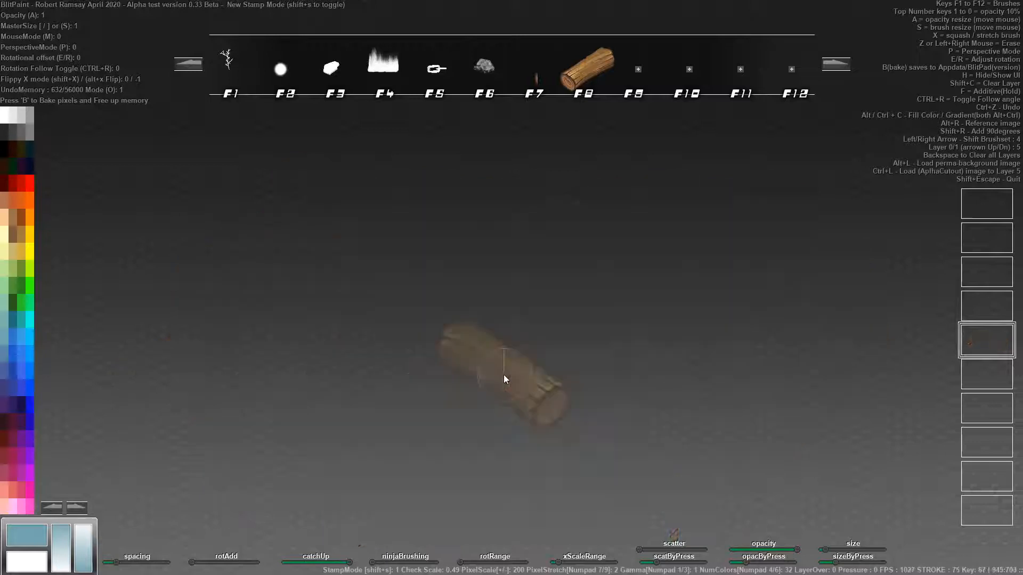
click(450, 318)
click(527, 318)
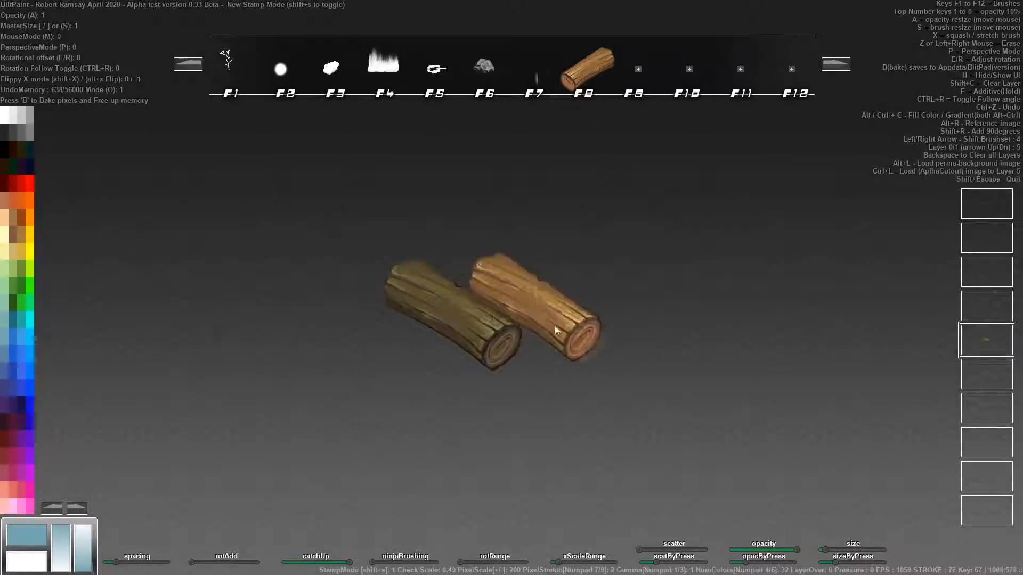
click(612, 298)
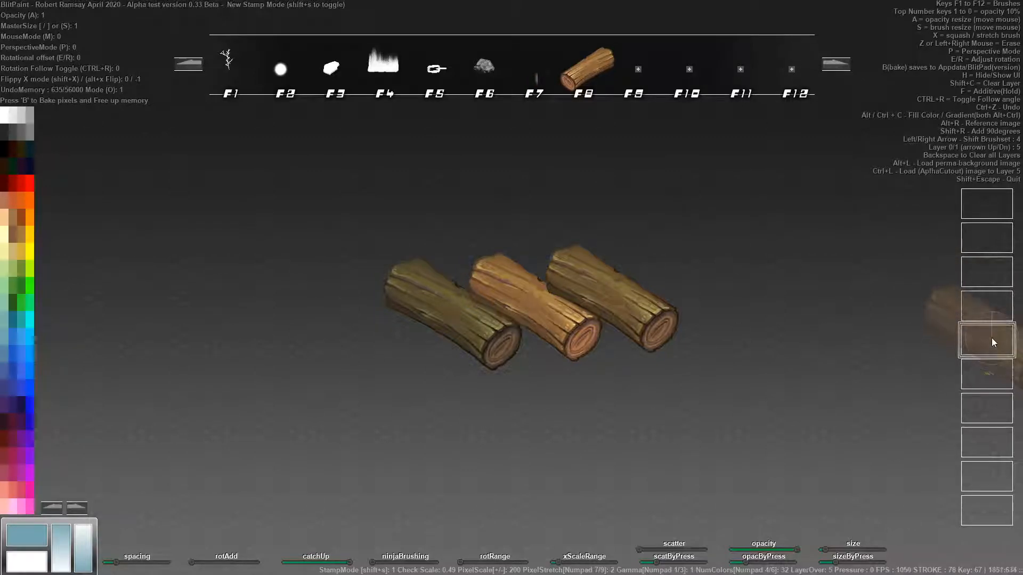
Switch to layer 4 and stamp six mirrored logs that extend the row to the right and overlap it.
click(991, 375)
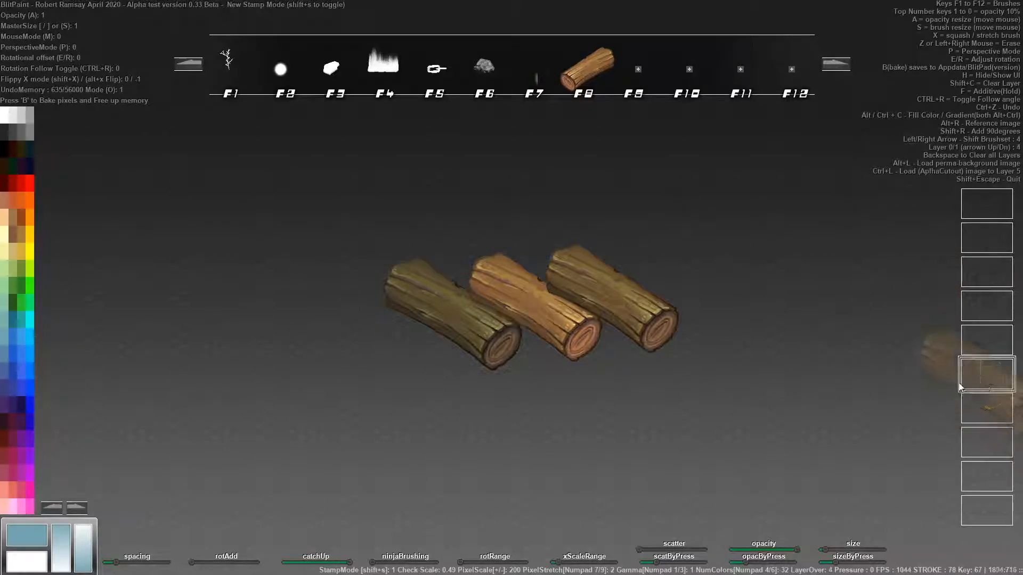
click(701, 263)
click(674, 291)
click(614, 296)
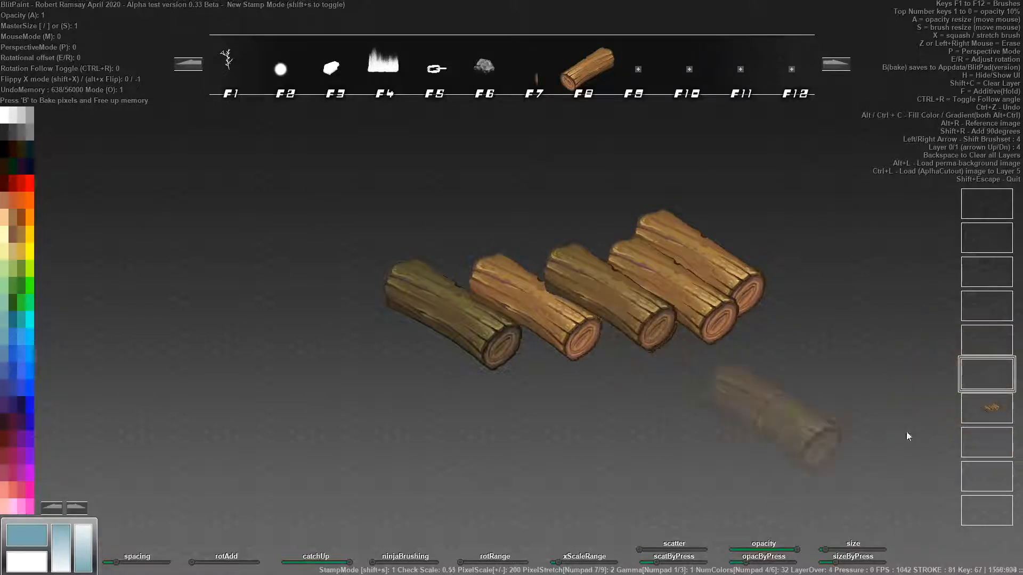
click(628, 290)
click(572, 301)
click(514, 299)
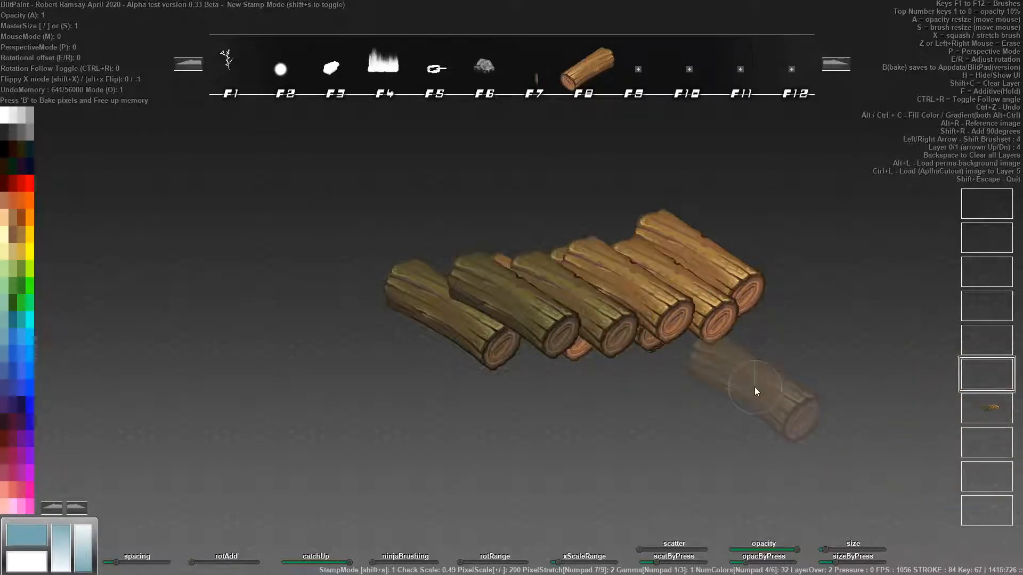
Stamp a row of three mirrored logs in front of the lower-left part of the existing pile.
key(Return)
key(Return)
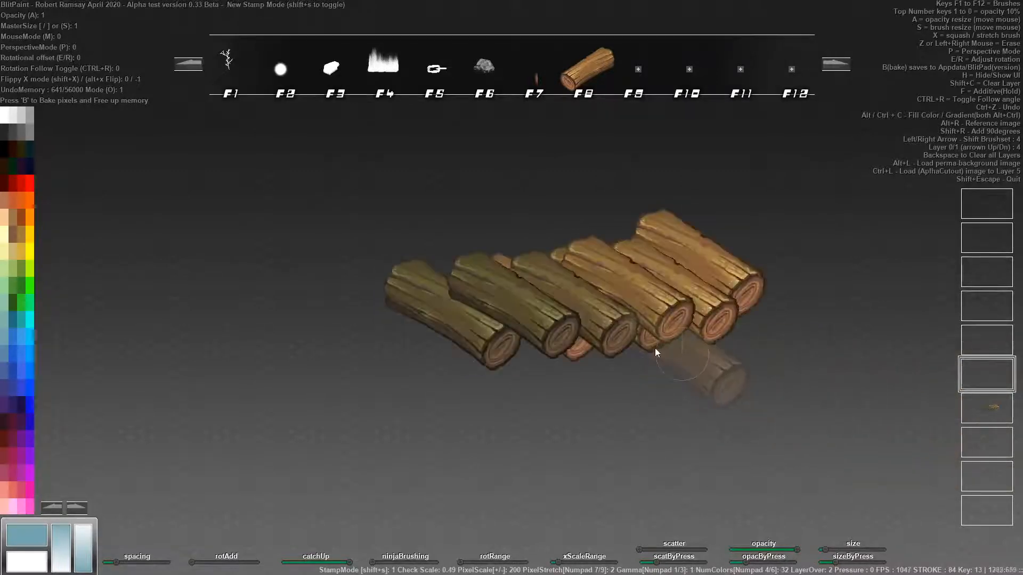
click(461, 344)
click(522, 354)
click(588, 365)
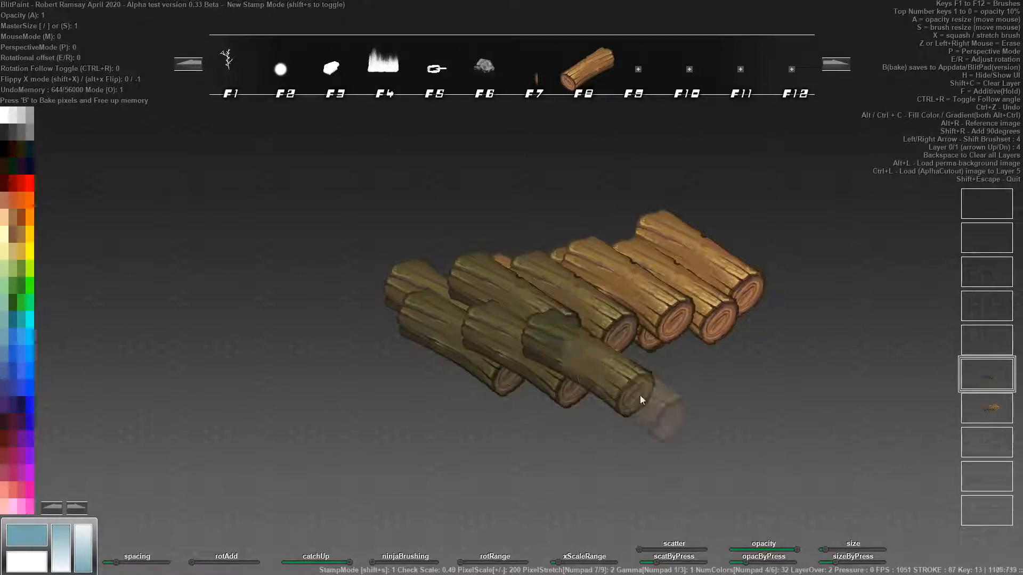
Stamp mirrored logs along the pile's upper edge, covering its left end, middle and right part.
key(BackSpace)
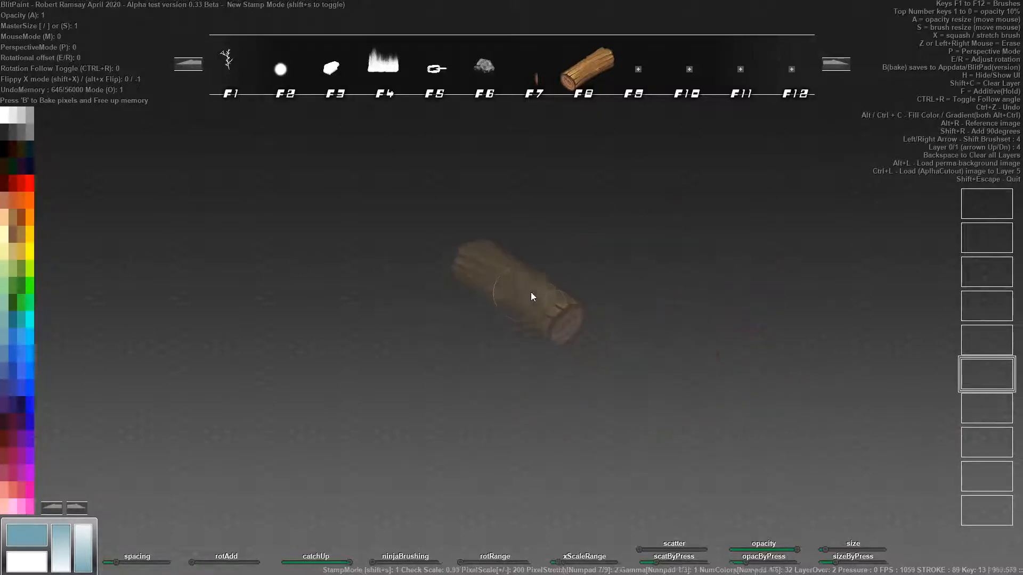
click(637, 260)
click(430, 283)
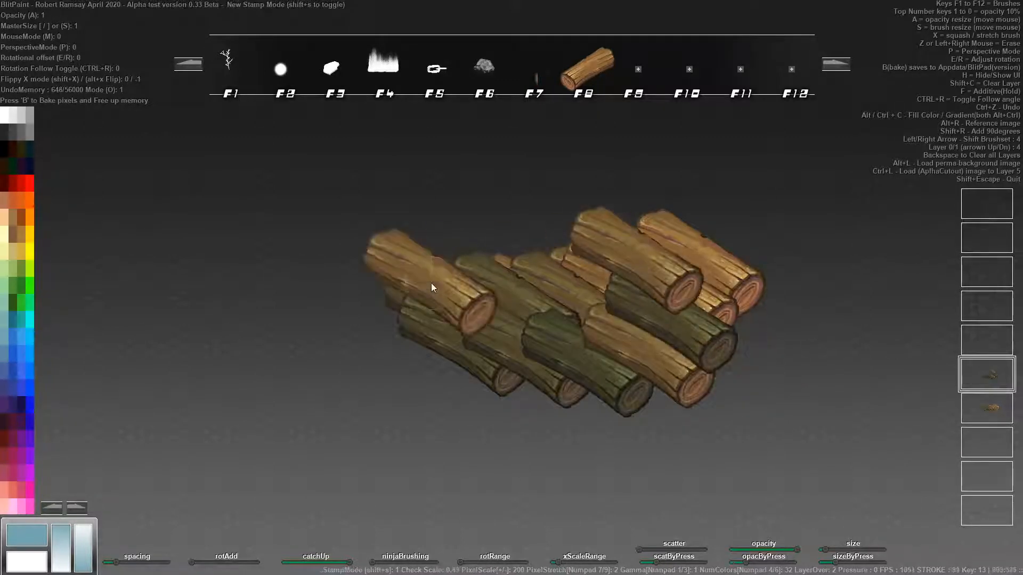
click(485, 269)
click(549, 271)
click(599, 266)
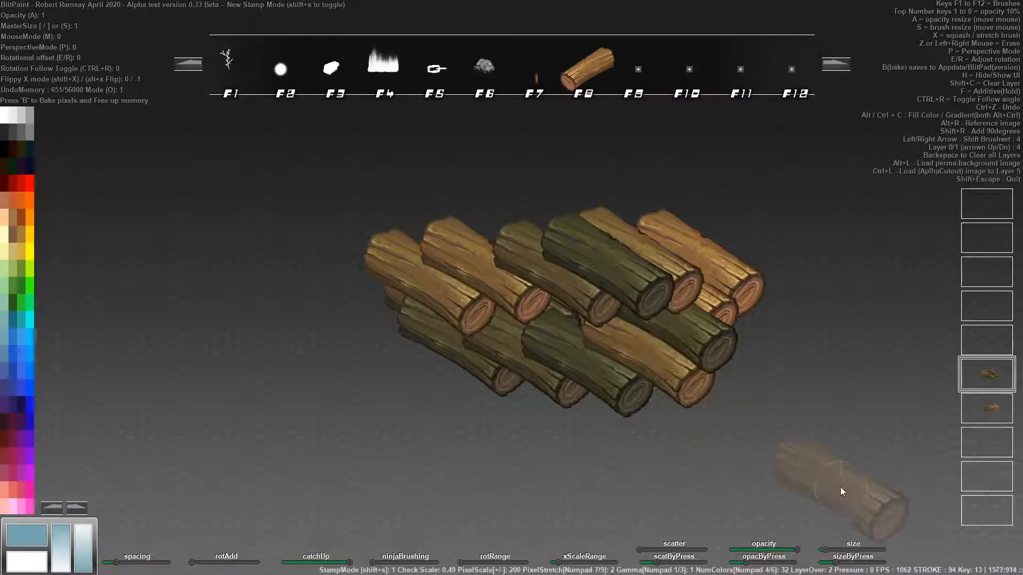
Stamp seven overlapping mirrored logs to build up the lower-left side of the pile.
click(456, 382)
click(369, 340)
click(328, 367)
click(393, 316)
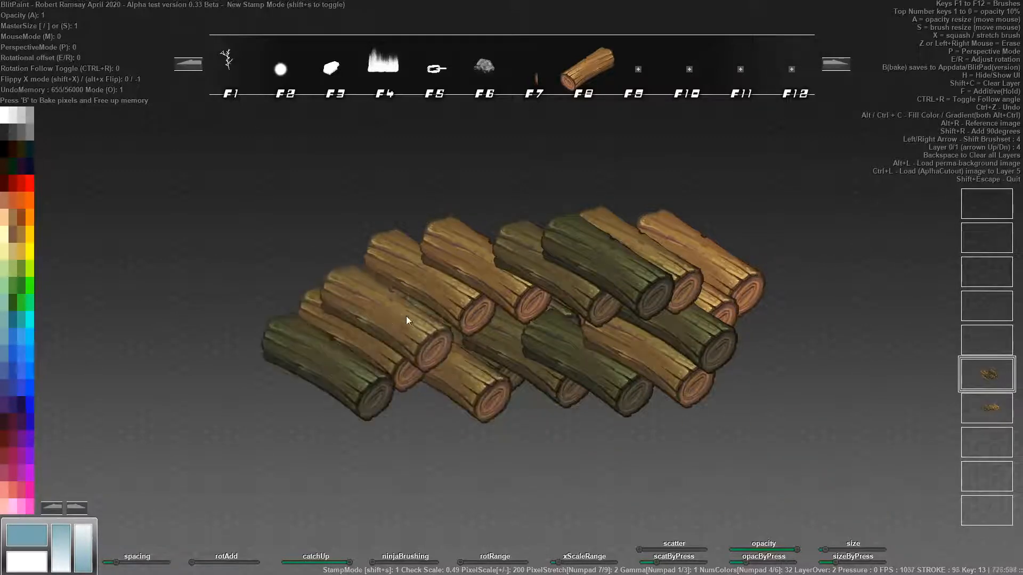
click(430, 301)
click(459, 370)
click(404, 401)
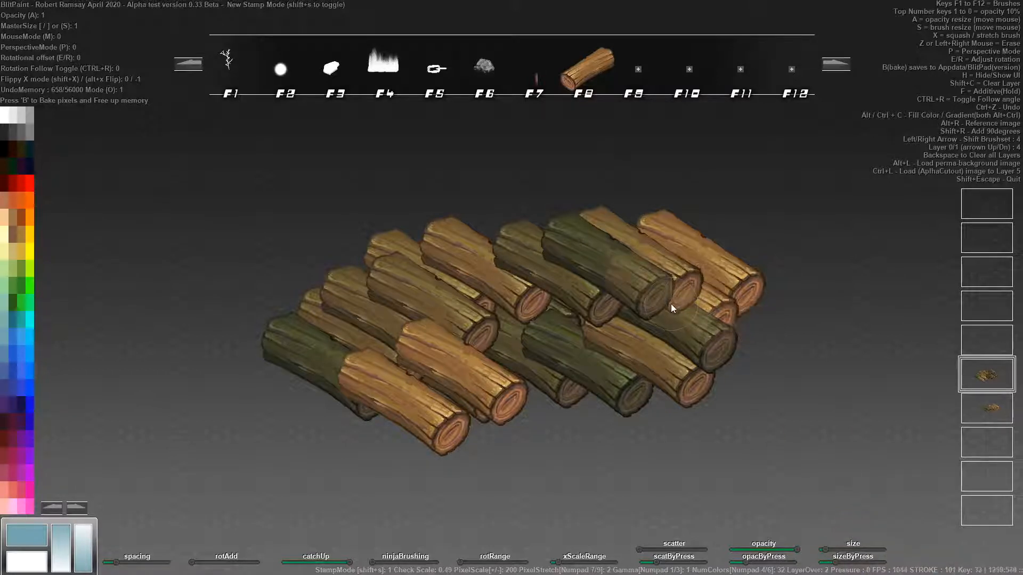
Stamp seven overlapping mirrored logs over the lower-right side of the pile.
click(733, 356)
click(606, 365)
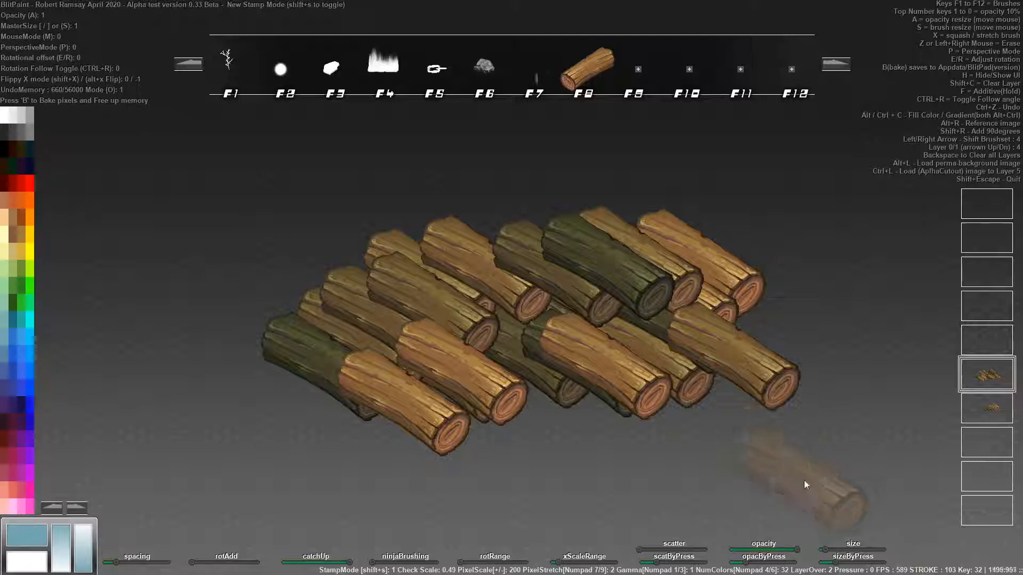
click(638, 381)
click(671, 356)
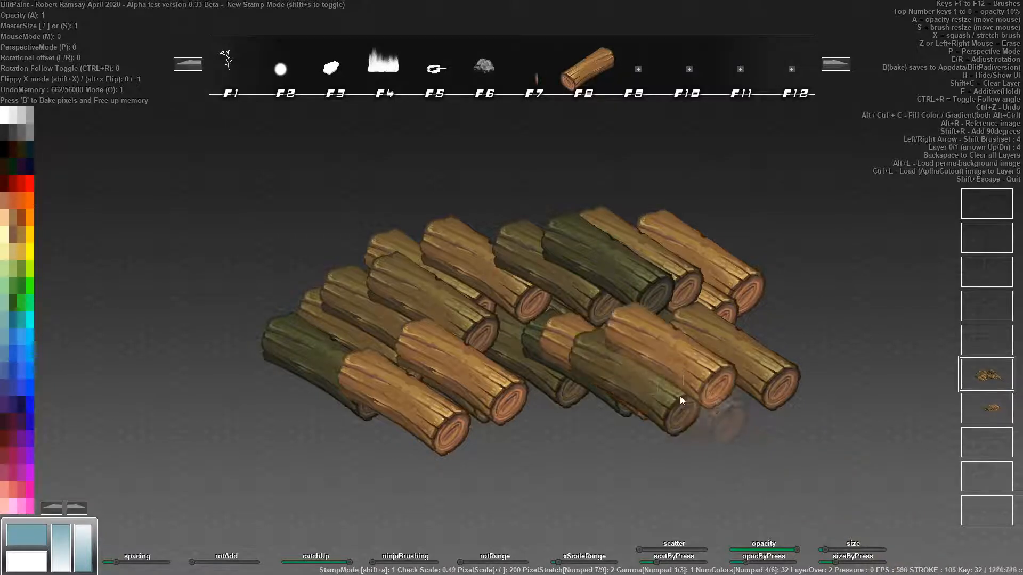
click(680, 396)
click(579, 379)
click(573, 363)
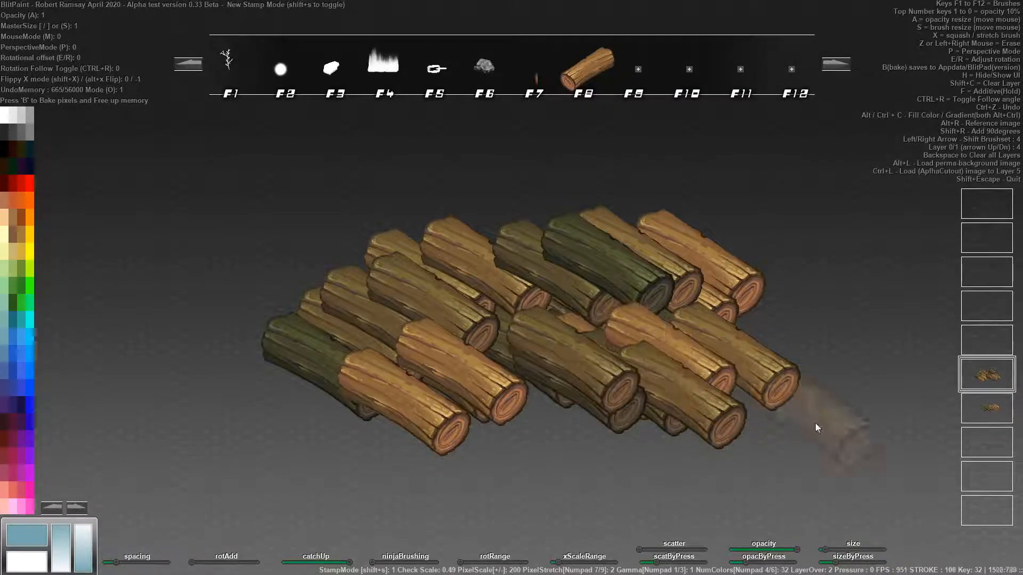
Stamp another layer of mirrored logs across the upper part of the pile, working from its right end towards the centre.
click(610, 263)
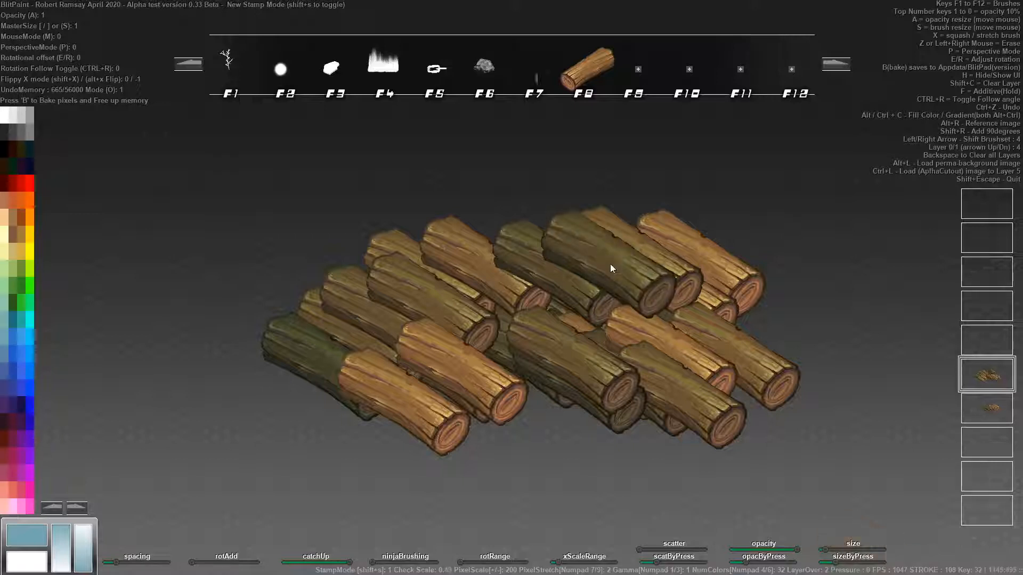
click(695, 260)
click(603, 276)
click(557, 284)
click(452, 292)
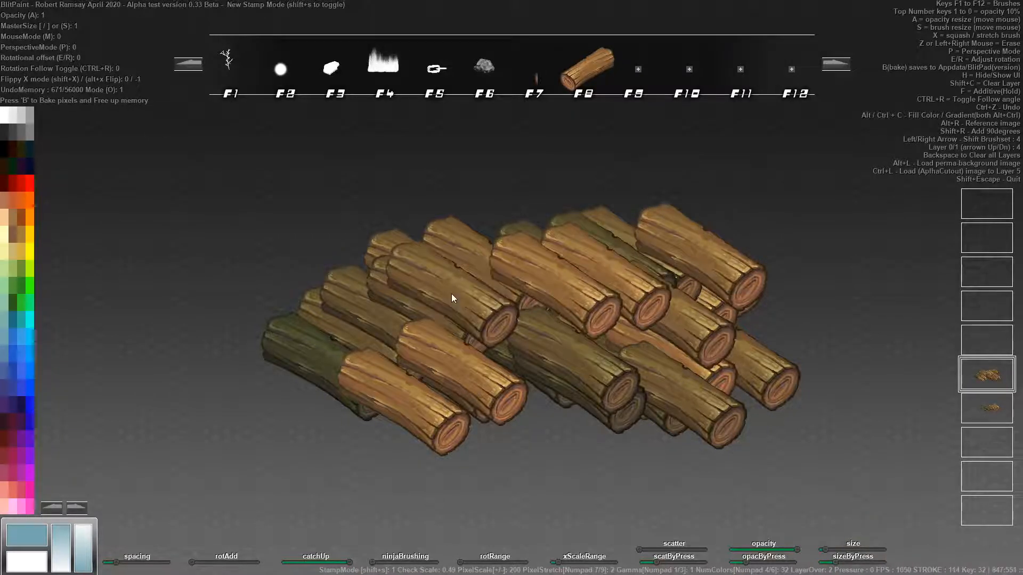
Stamp four mirrored logs on the pile's upper-left side and one at its top centre.
click(363, 312)
click(350, 340)
click(373, 298)
click(395, 253)
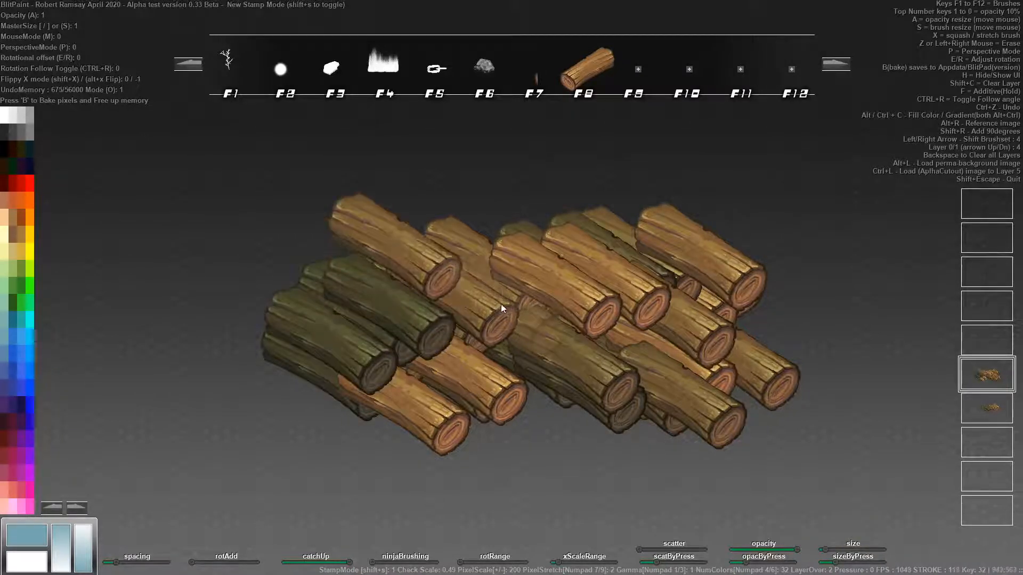
click(530, 264)
Flip the brush back to its unmirrored direction and stamp logs crossing the upper and left parts of the pile.
key(alt+x)
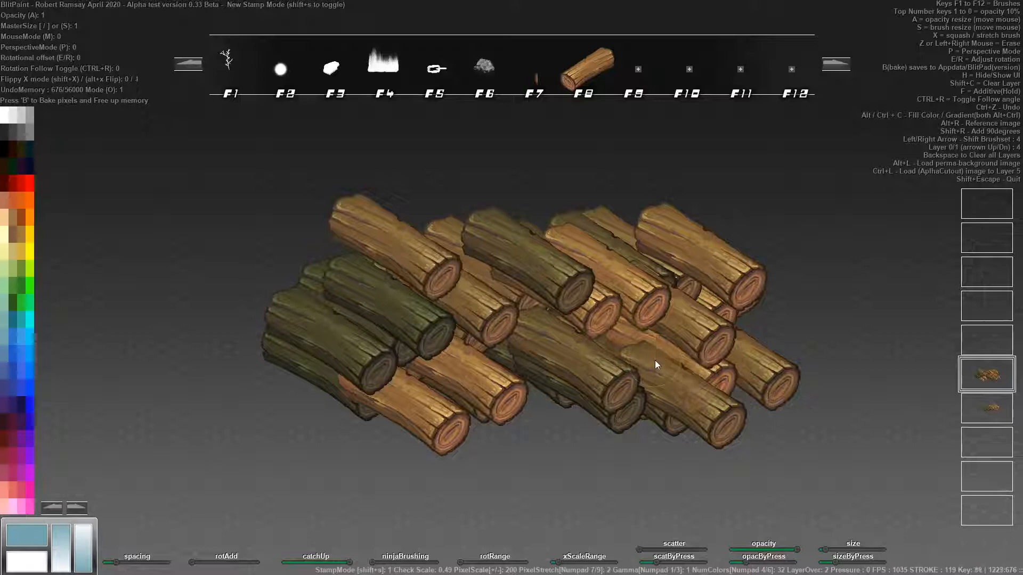
click(583, 302)
click(535, 260)
click(463, 256)
click(335, 315)
click(409, 310)
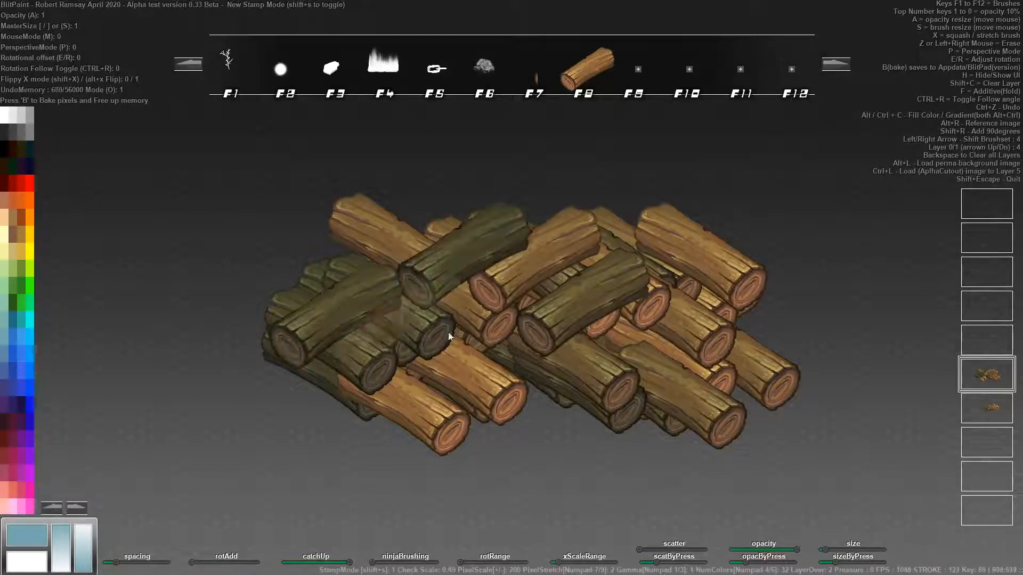
Stack many more unmirrored logs over the centre and top of the pile.
click(478, 335)
click(491, 276)
click(415, 314)
click(600, 316)
click(568, 273)
click(613, 250)
click(554, 224)
click(496, 266)
click(577, 302)
click(505, 270)
click(475, 277)
click(446, 264)
click(508, 246)
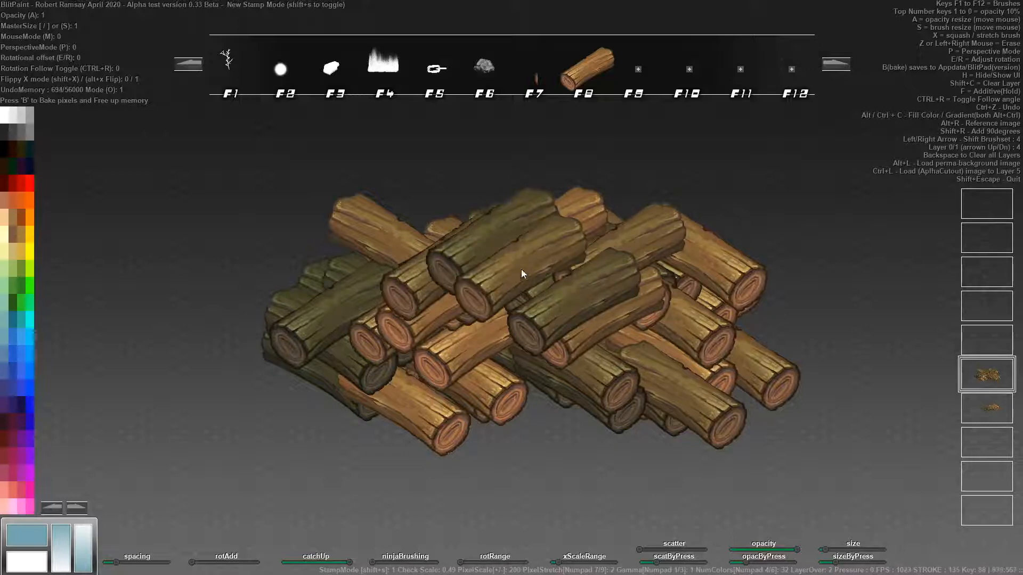
click(525, 272)
click(594, 301)
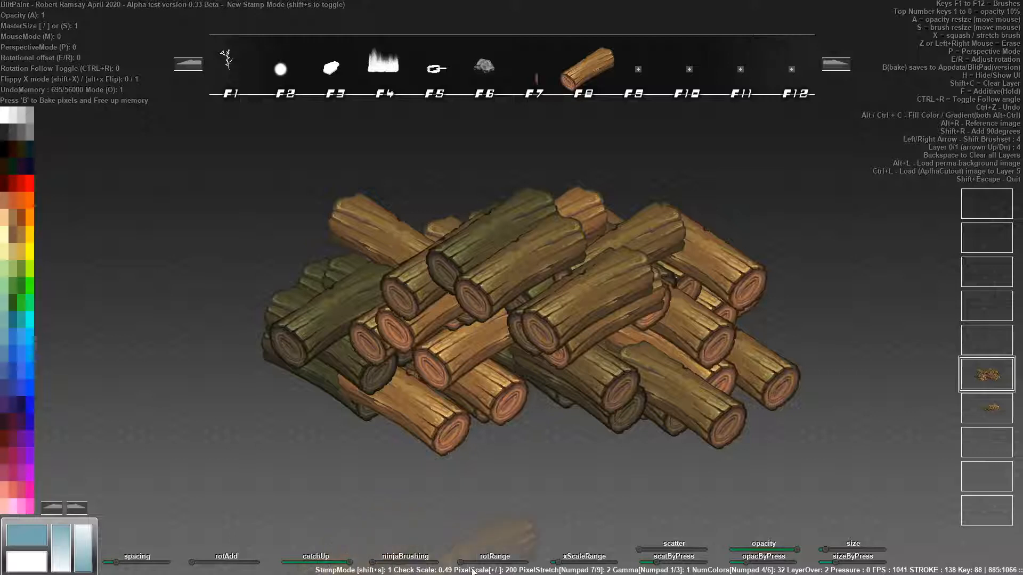
Raise rotRange to about the middle of its range and stamp randomly rotated logs over the pile's centre.
drag(475, 564, 498, 563)
click(548, 269)
click(471, 226)
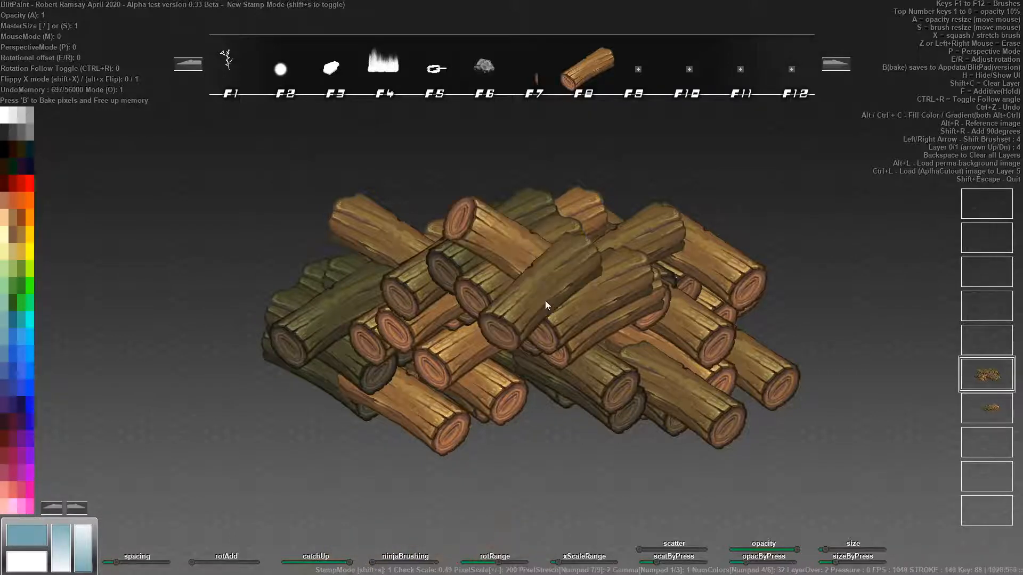
click(505, 318)
click(582, 261)
click(491, 307)
click(442, 293)
click(519, 335)
click(519, 335)
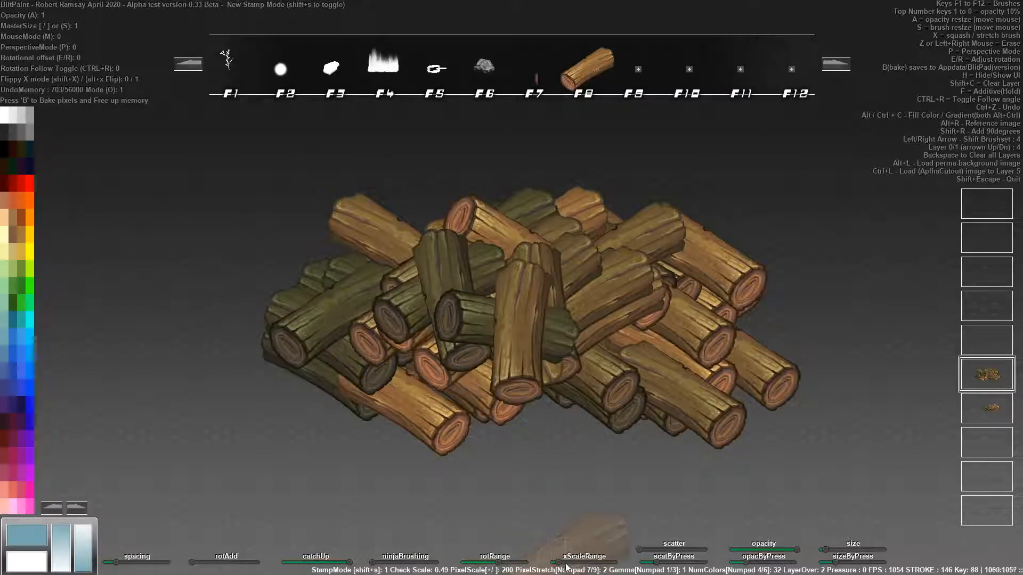
Raise xScaleRange to about the middle of its range and stamp randomly stretched, rotated logs down the centre of the pile.
drag(582, 566, 592, 562)
click(541, 304)
click(518, 257)
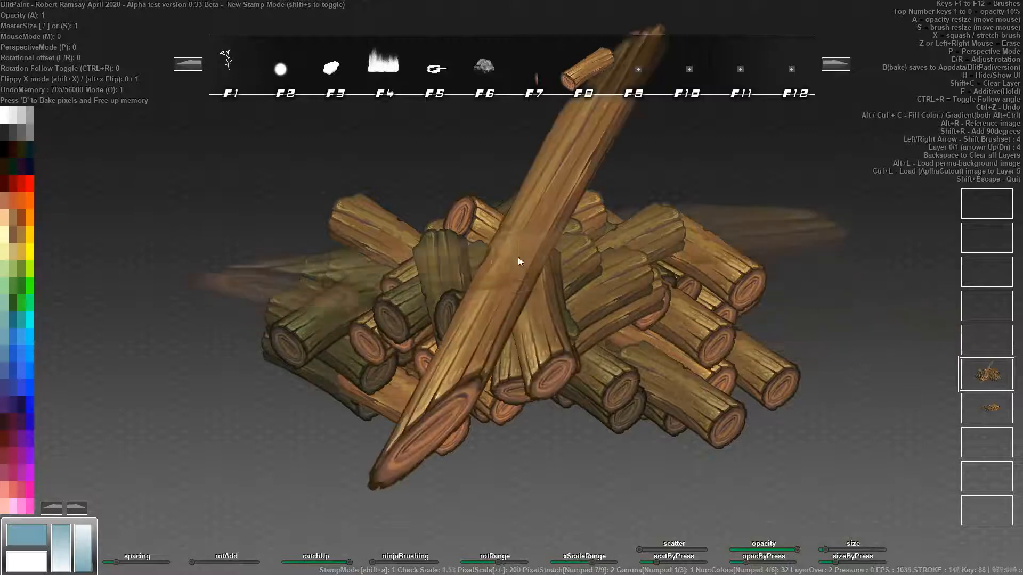
click(511, 331)
click(513, 361)
click(512, 362)
click(533, 426)
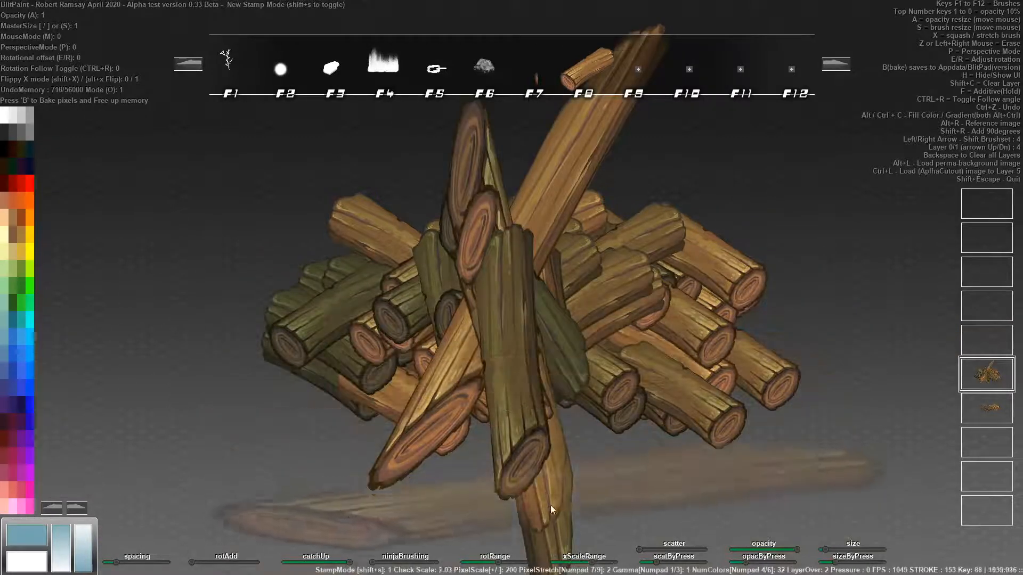
click(550, 495)
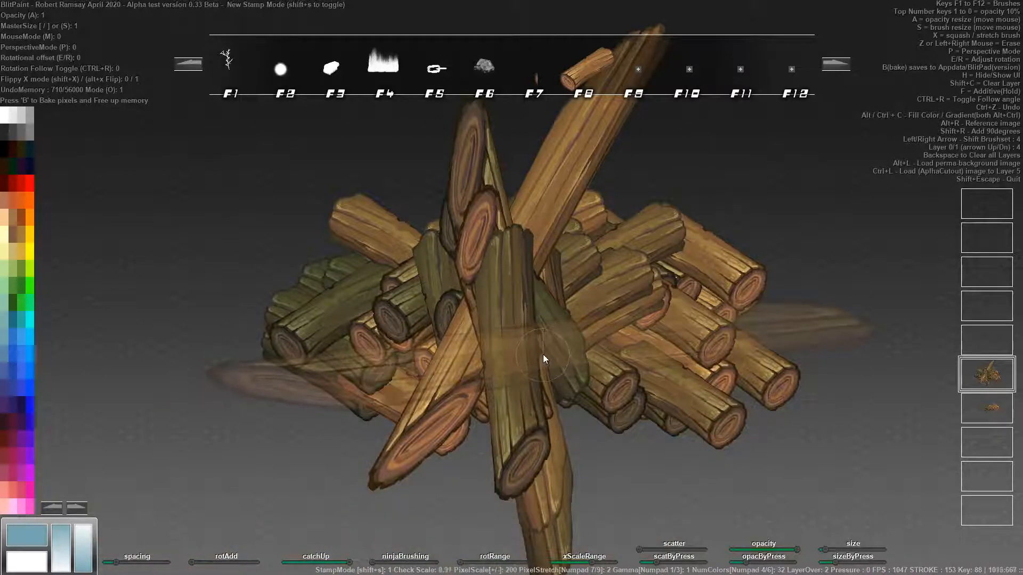
Clear the layer and stamp logs of varying length without random rotation across the lower half of the canvas.
key(shift+c)
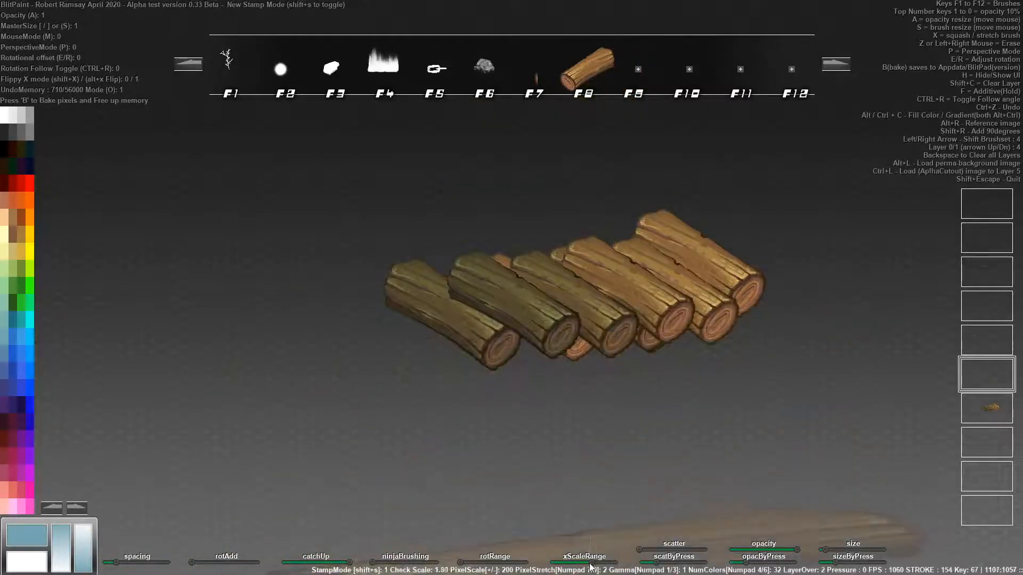
click(583, 442)
mouse_move(522, 366)
mouse_down()
mouse_move(417, 416)
mouse_move(373, 394)
mouse_up()
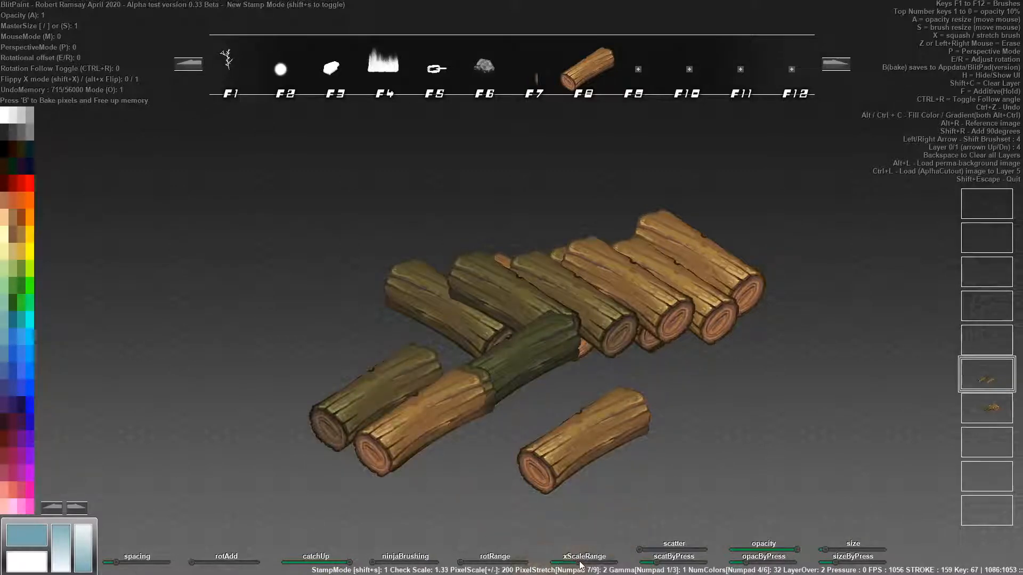
click(625, 487)
click(489, 430)
click(602, 475)
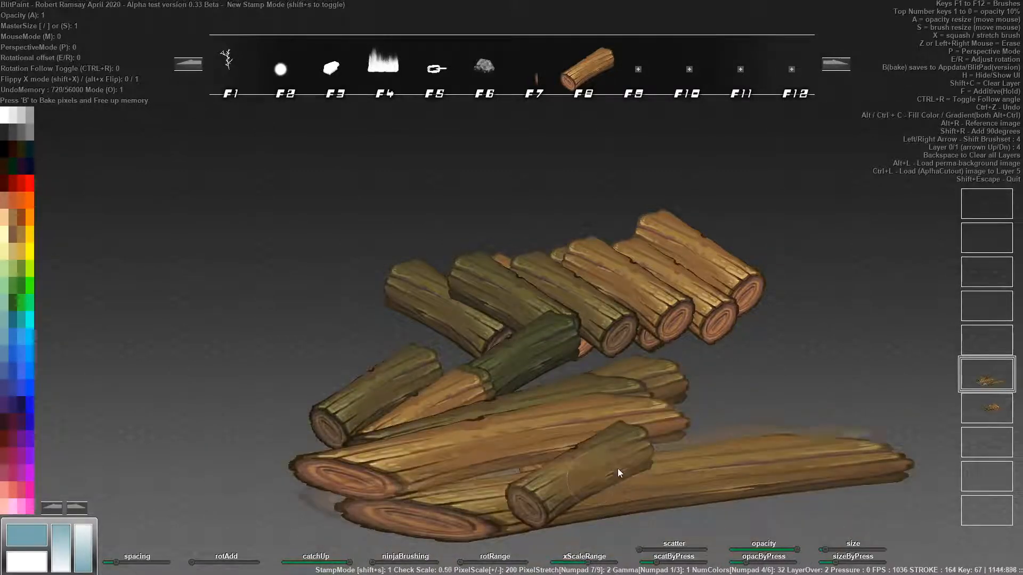
Stack long, horizontally stretched logs through the middle of the pile and up over its left side.
click(622, 381)
click(546, 364)
click(470, 368)
click(456, 384)
click(456, 397)
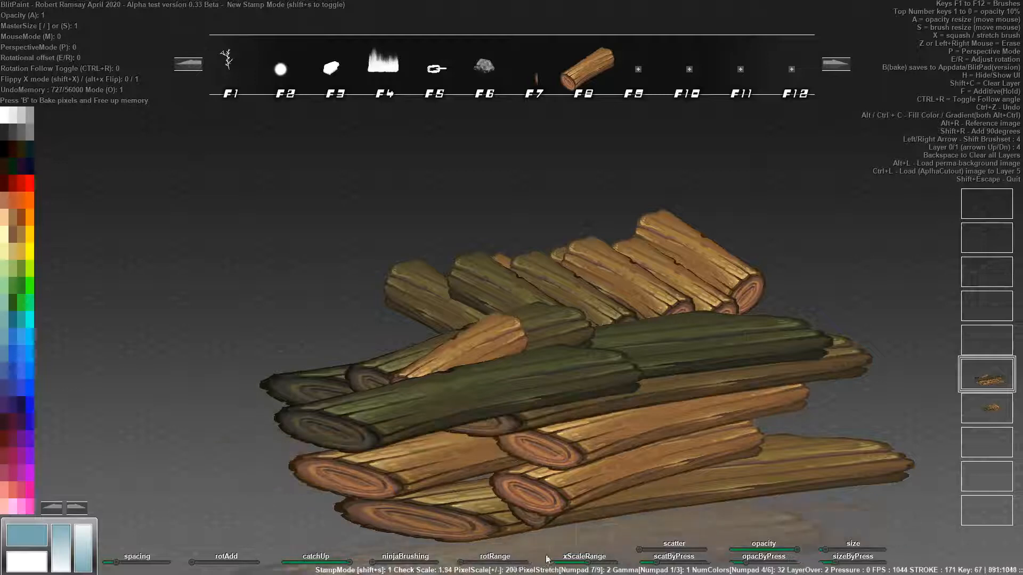
click(425, 328)
click(388, 298)
click(354, 270)
click(354, 266)
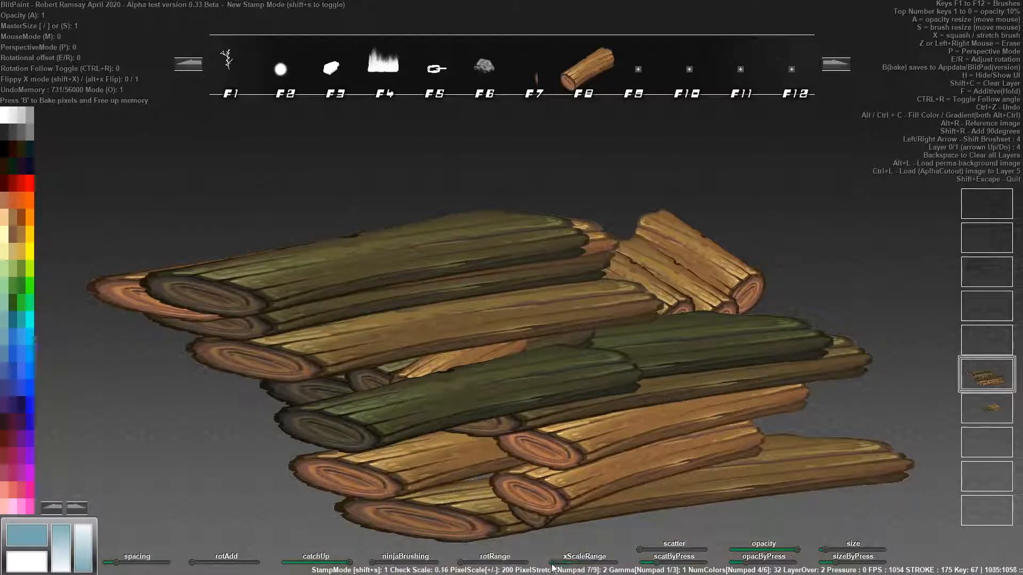
Lower xScaleRange and stamp many shorter logs over the centre and right side of the pile.
mouse_move(564, 333)
mouse_down()
mouse_move(580, 248)
mouse_move(608, 213)
mouse_move(658, 221)
mouse_move(674, 326)
mouse_move(699, 376)
mouse_move(719, 269)
mouse_up()
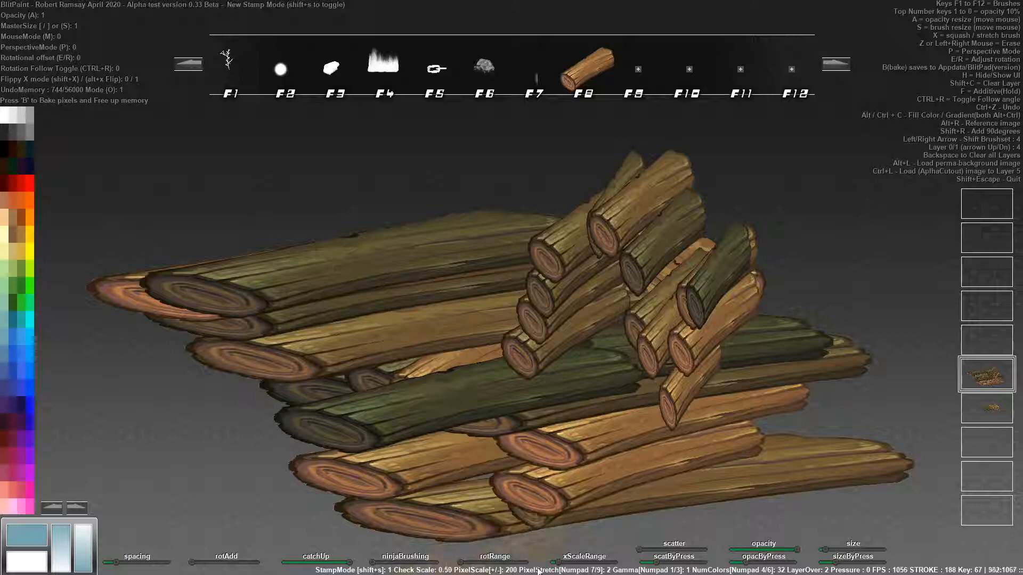
mouse_move(658, 450)
mouse_down()
mouse_move(710, 352)
mouse_move(767, 399)
mouse_move(776, 307)
mouse_move(652, 301)
mouse_move(608, 263)
mouse_move(563, 300)
mouse_move(504, 267)
mouse_move(419, 328)
mouse_up()
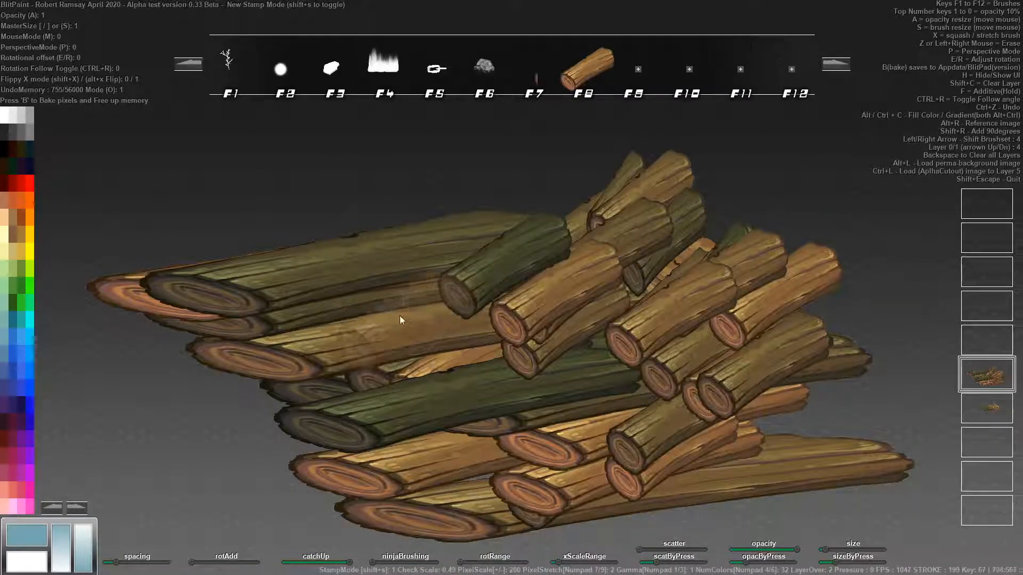
Turn on the pixelated display of the canvas and raise PixelStretch to 4.00.
key(grave)
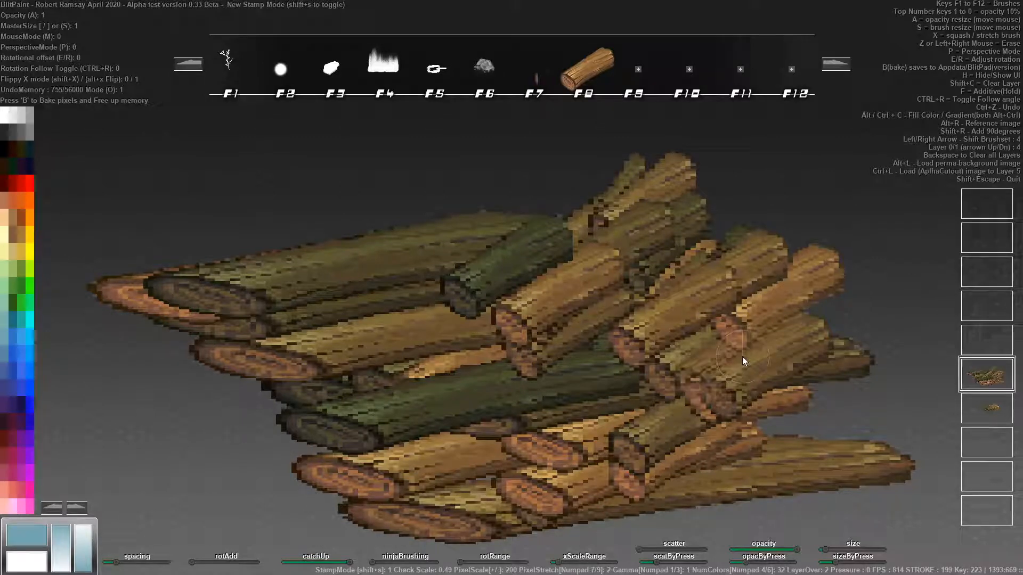
key(KP_9)
key(KP_9)
key(KP_9)
key(KP_9)
key(KP_9)
key(KP_9)
key(KP_9)
key(KP_9)
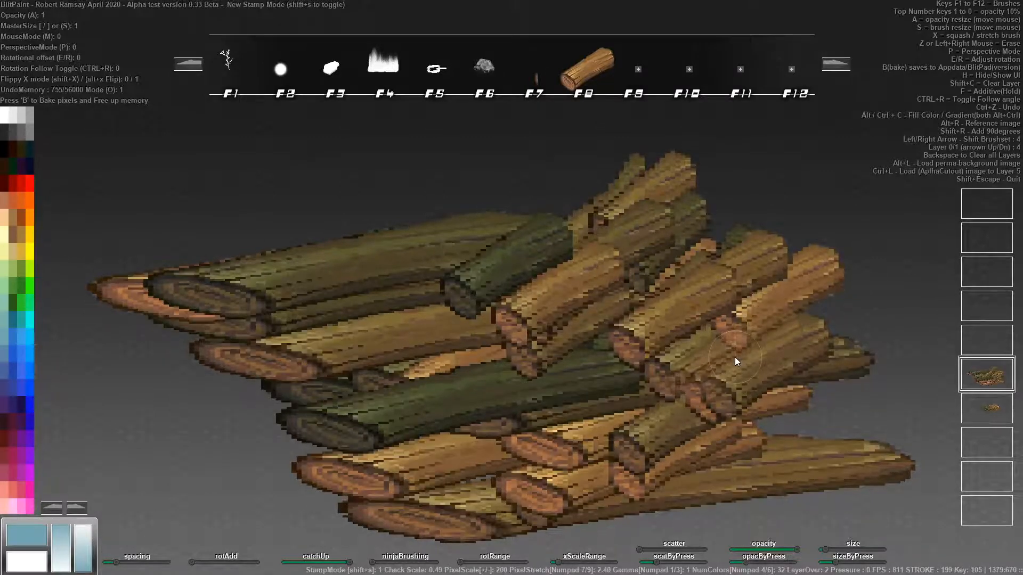
key(KP_7)
key(KP_7)
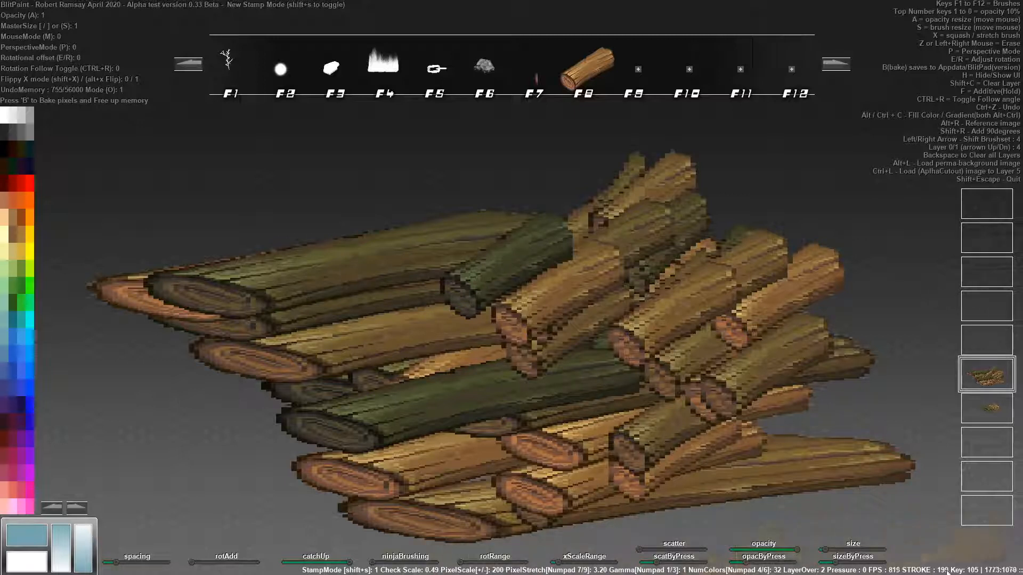
key(KP_9)
key(KP_9)
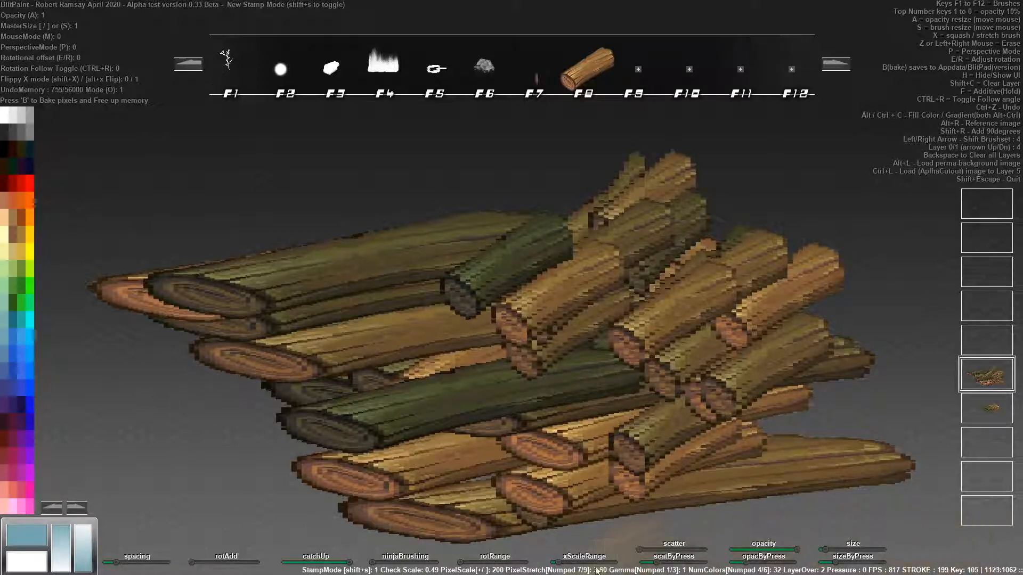
key(KP_9)
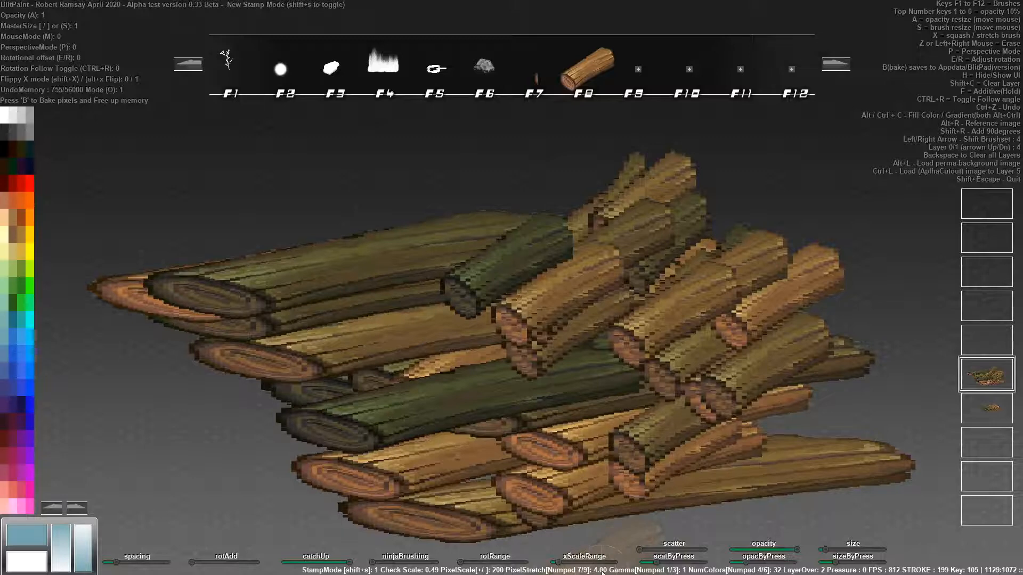
Lower PixelStretch to 2.40.
key(KP_7)
key(KP_7)
key(KP_7)
key(KP_7)
key(KP_7)
key(KP_7)
key(KP_7)
key(KP_7)
key(KP_7)
key(KP_7)
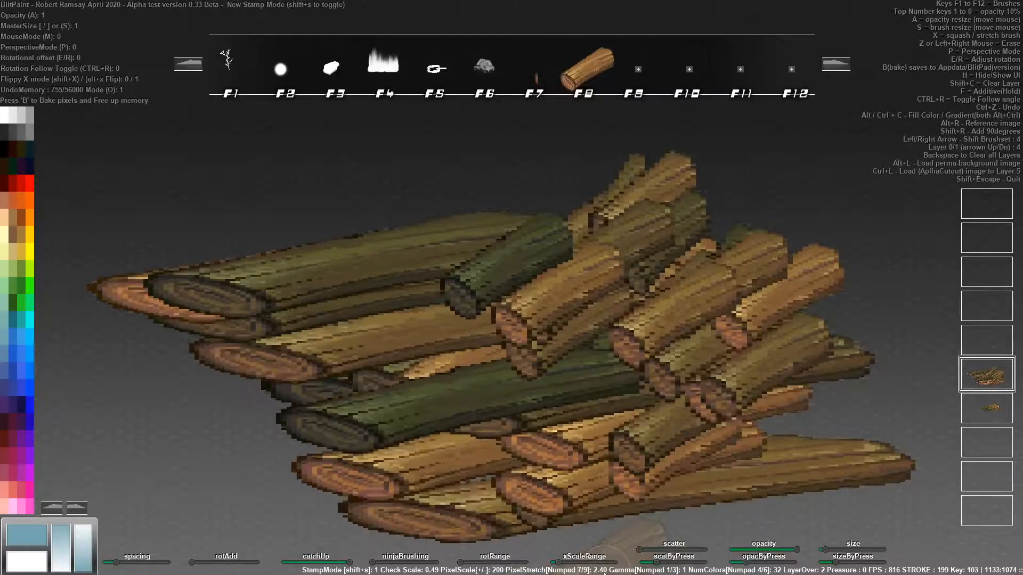
Lower PixelStretch to 1.00 and raise PixelScale to 408 for a finer pixelated display of the log pile.
key(KP_7)
key(KP_7)
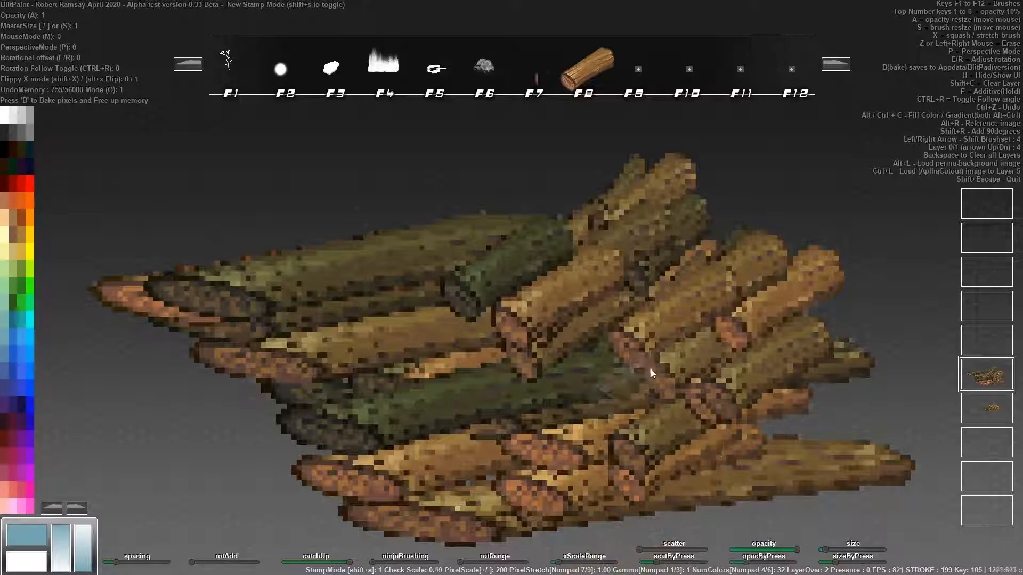
key(KP_Add)
key(KP_Add)
key(KP_Add)
key(KP_Add)
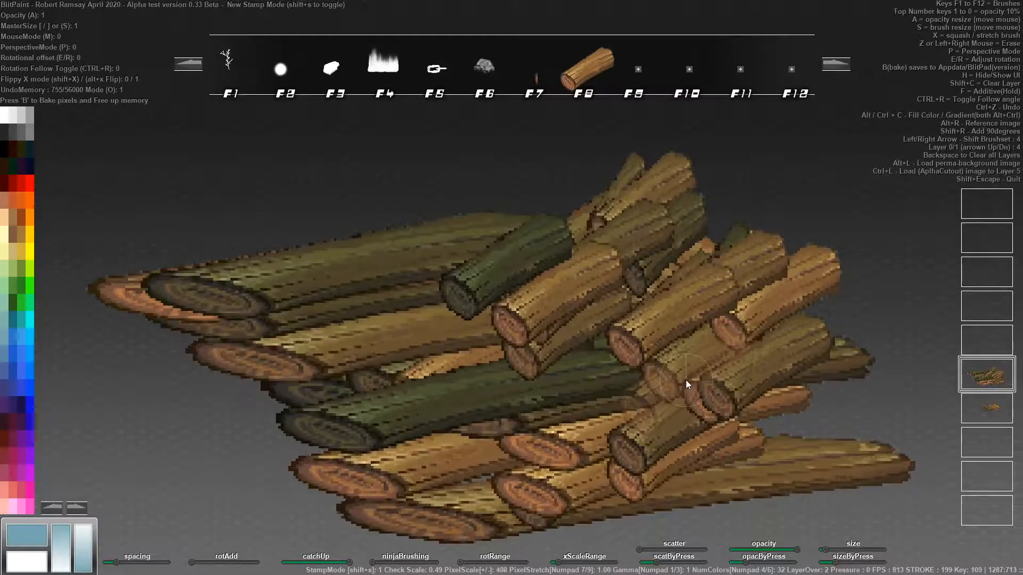
key(KP_Add)
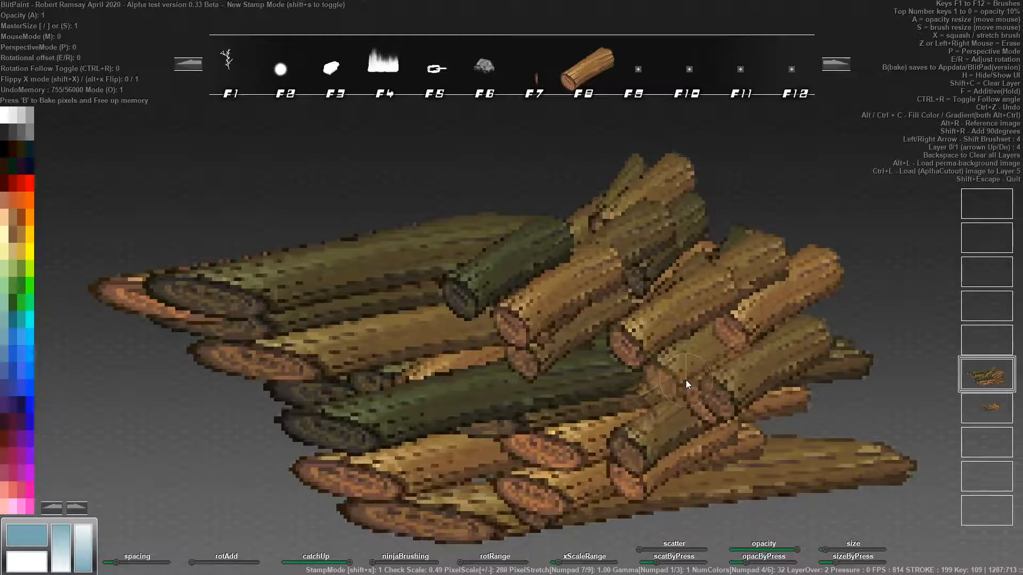
key(KP_Subtract)
Stamp many short logs over the left side and lower-left corner of the pile.
click(393, 281)
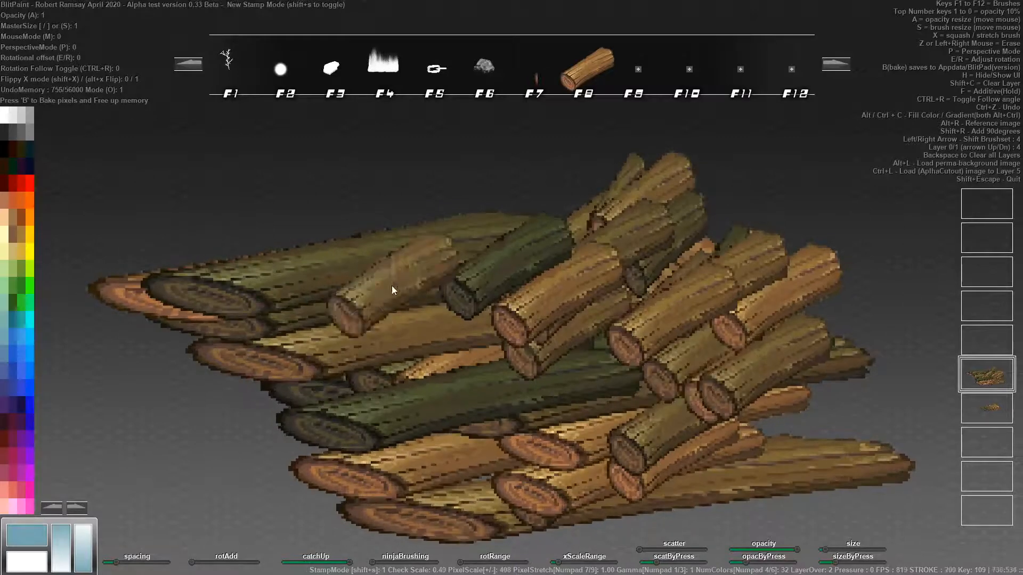
click(364, 348)
click(285, 364)
click(240, 357)
click(268, 450)
click(284, 464)
click(260, 410)
click(234, 397)
click(331, 481)
click(367, 484)
click(331, 400)
click(269, 368)
click(303, 369)
click(353, 418)
click(290, 418)
Stamp more short logs across the top, far left and centre of the pile.
click(488, 388)
click(572, 255)
click(548, 214)
click(478, 223)
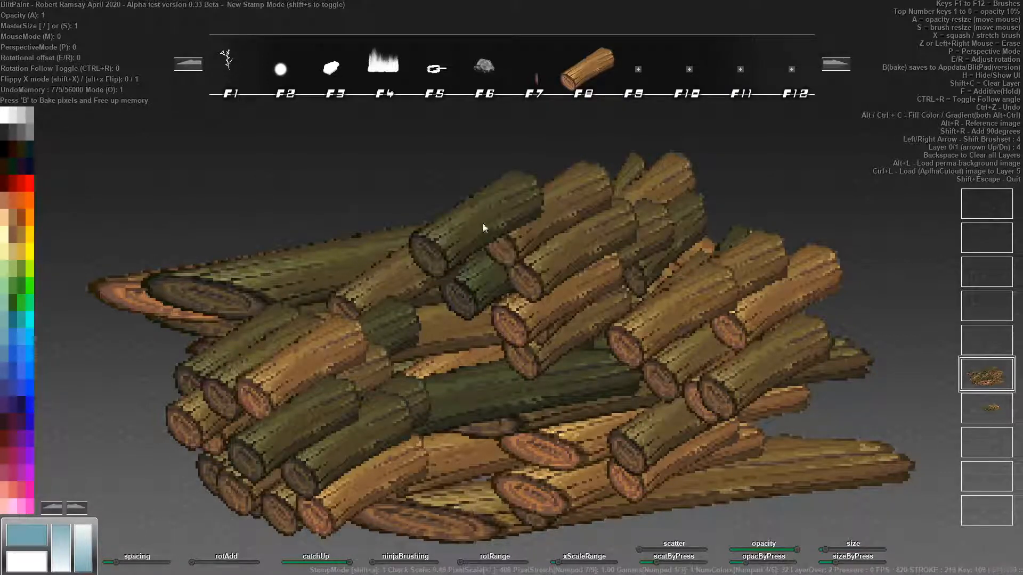
click(350, 226)
click(228, 267)
click(197, 317)
click(248, 379)
click(235, 351)
click(458, 192)
click(613, 224)
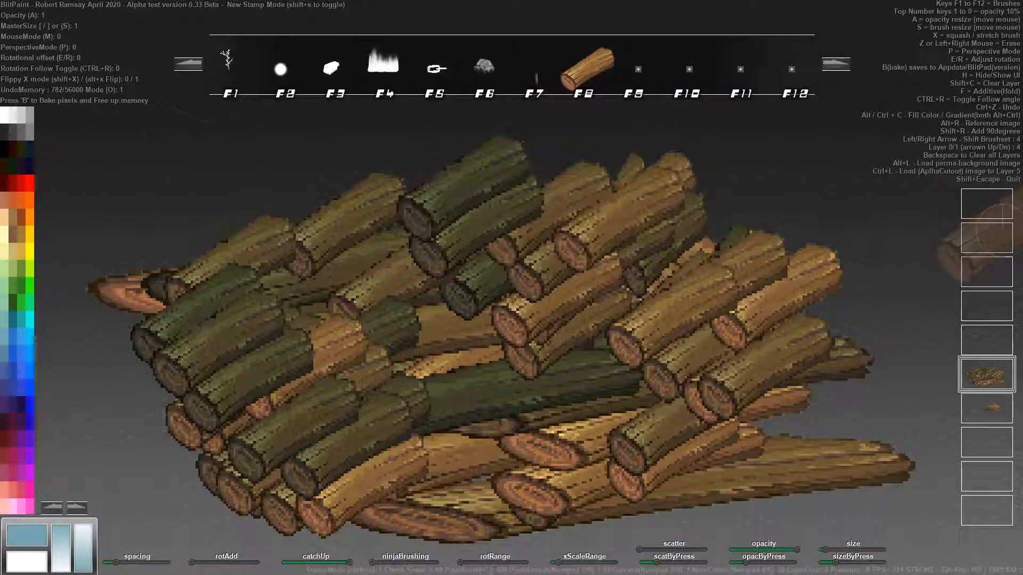
click(548, 309)
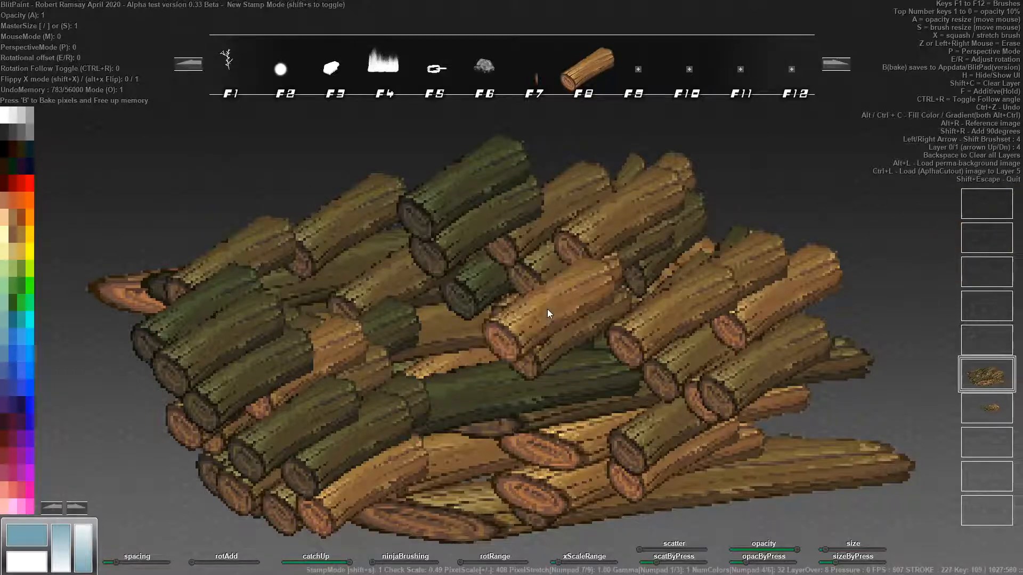
click(495, 398)
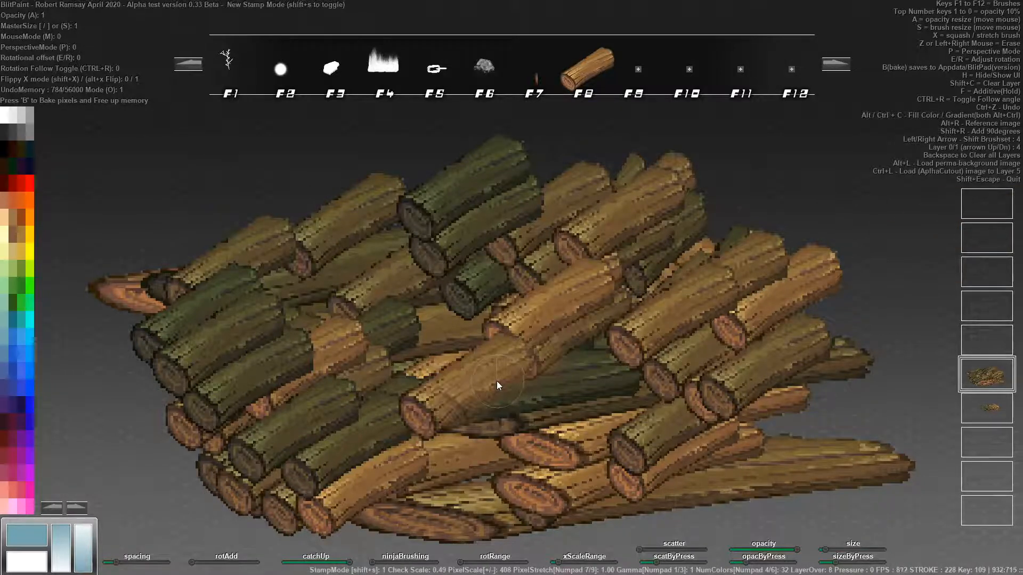
Flip the log brush horizontally and stamp mirrored logs over the centre of the pile.
key(alt+x)
click(575, 387)
click(478, 353)
click(434, 377)
click(391, 374)
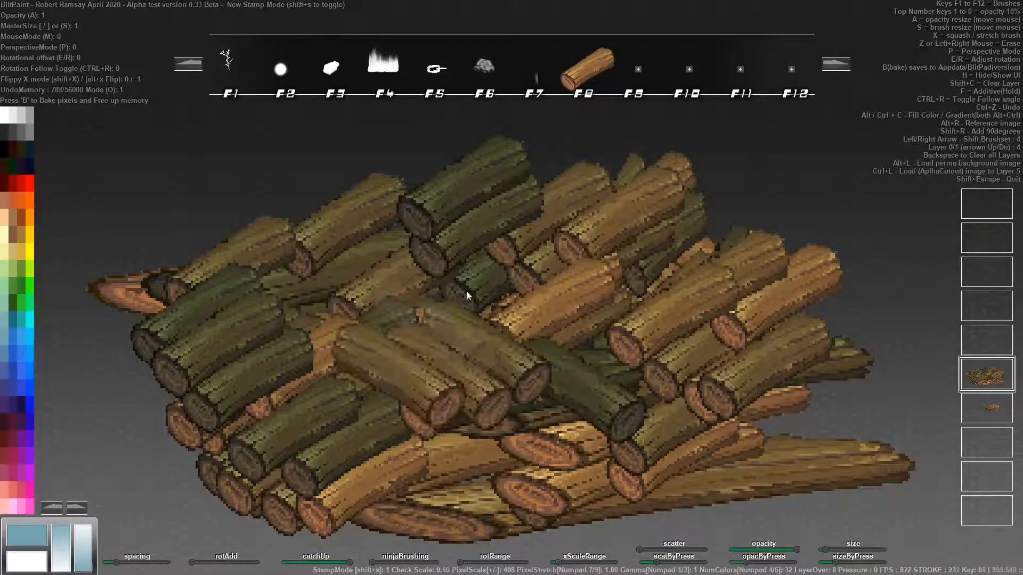
click(500, 257)
click(541, 287)
click(557, 335)
click(569, 319)
Turn on Flippy X mode and stamp logs across the centre and front of the pile.
key(shift+x)
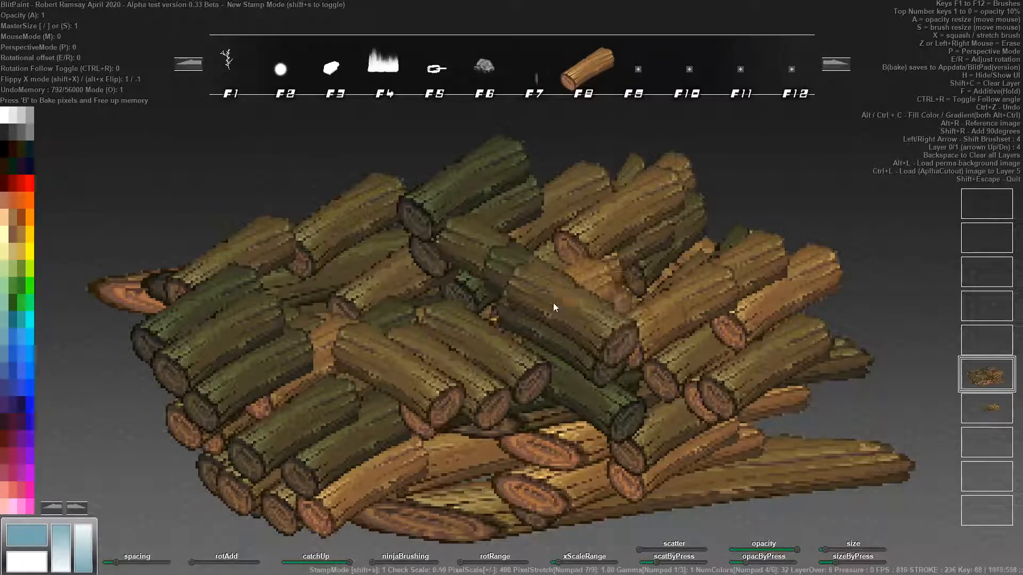
click(574, 285)
click(469, 322)
click(410, 388)
click(469, 432)
click(496, 355)
click(500, 307)
click(544, 251)
click(561, 273)
click(595, 384)
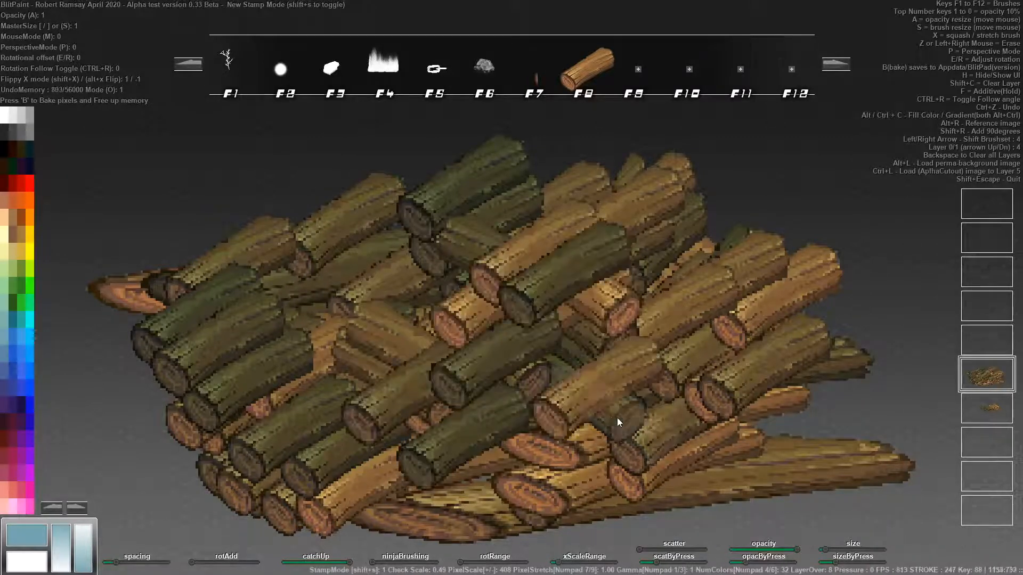
click(617, 416)
click(409, 425)
click(405, 328)
click(428, 292)
Choose lime green and peach as the brush colours and stamp strongly tinted logs over the centre of the pile.
click(28, 264)
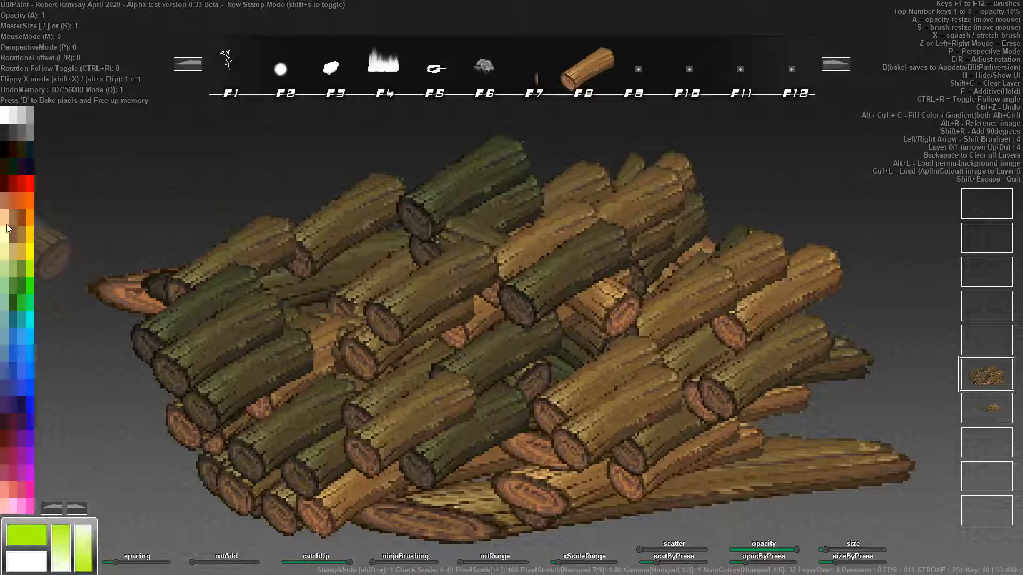
click(383, 396)
click(434, 282)
click(484, 290)
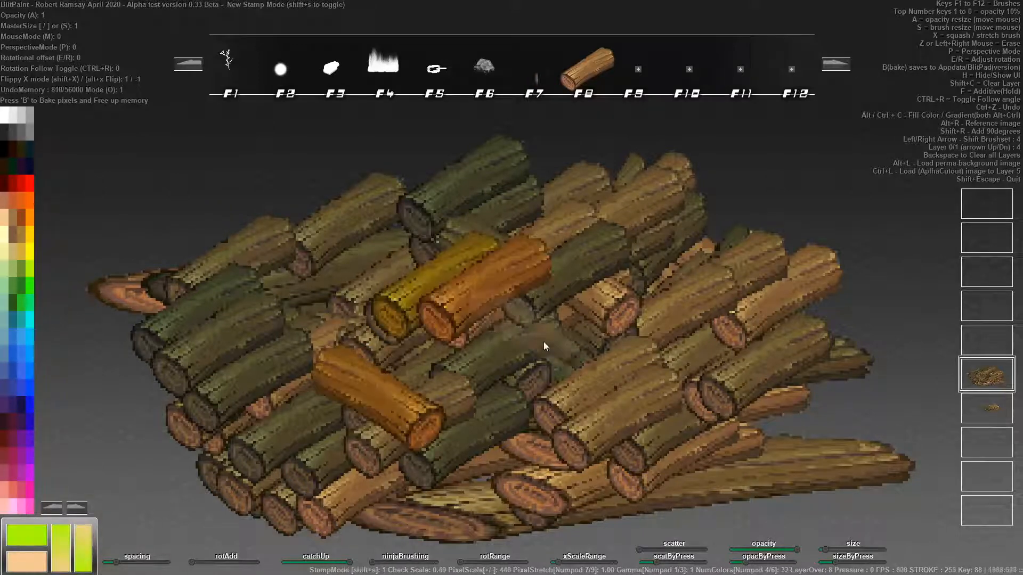
click(597, 319)
click(642, 347)
click(627, 393)
Replace the log pile with a background fill, trying lime and peach variants and settling on a gradient from peach above to lime below.
click(59, 550)
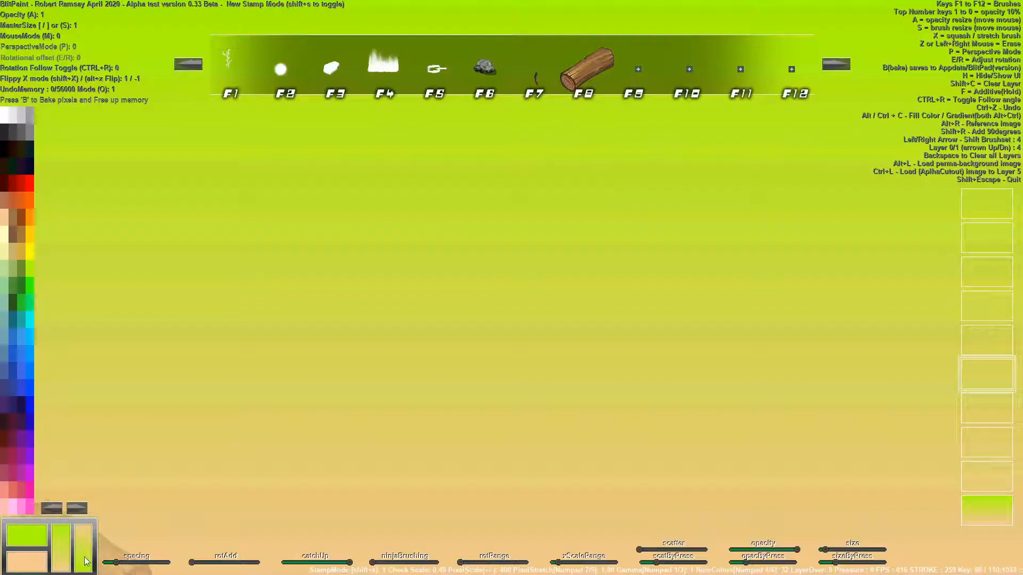
click(84, 552)
click(59, 554)
click(84, 553)
click(35, 538)
click(38, 557)
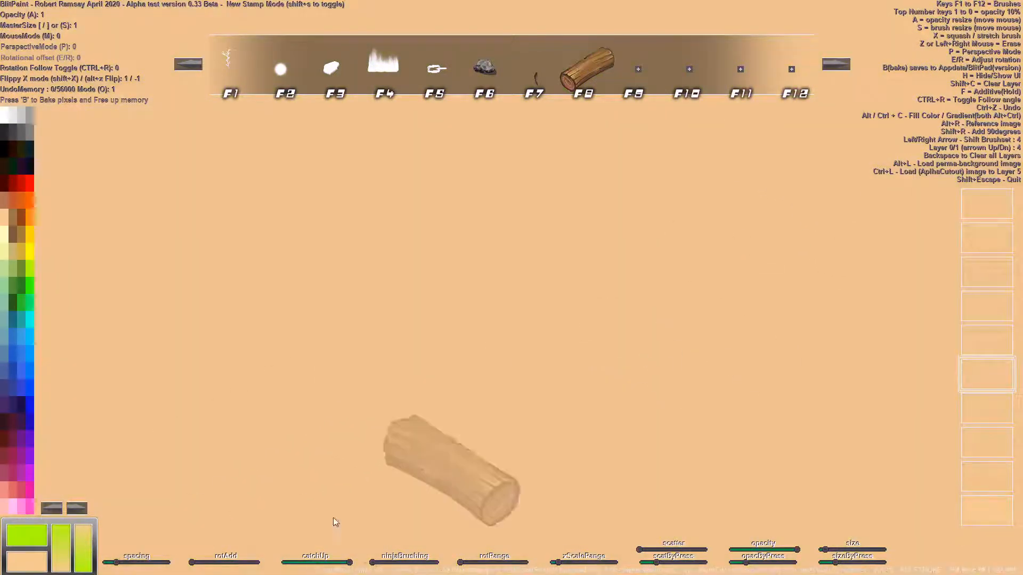
click(83, 553)
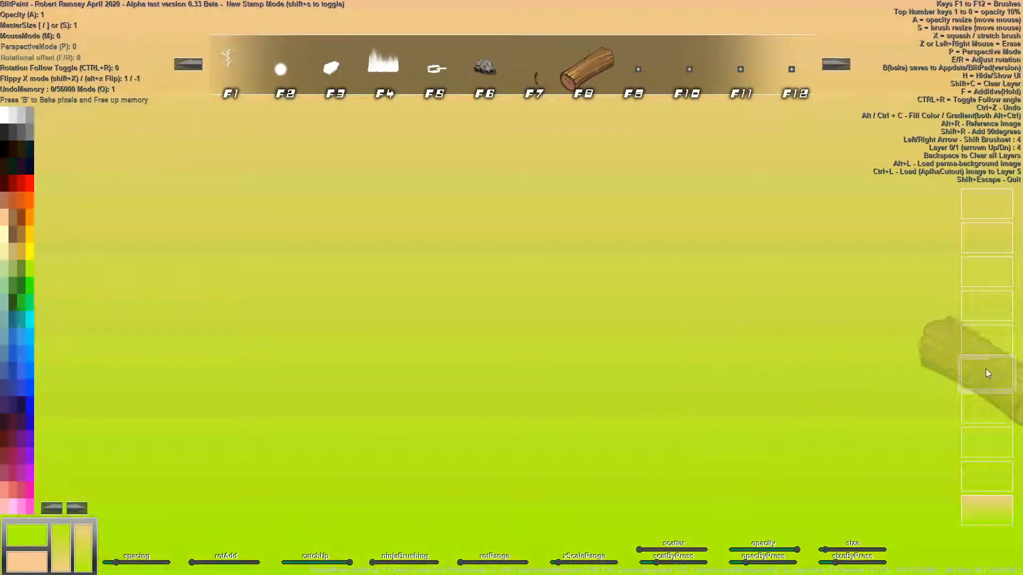
Select layer 5 and stamp a small pile of ten crossing logs in the middle of the canvas.
click(983, 340)
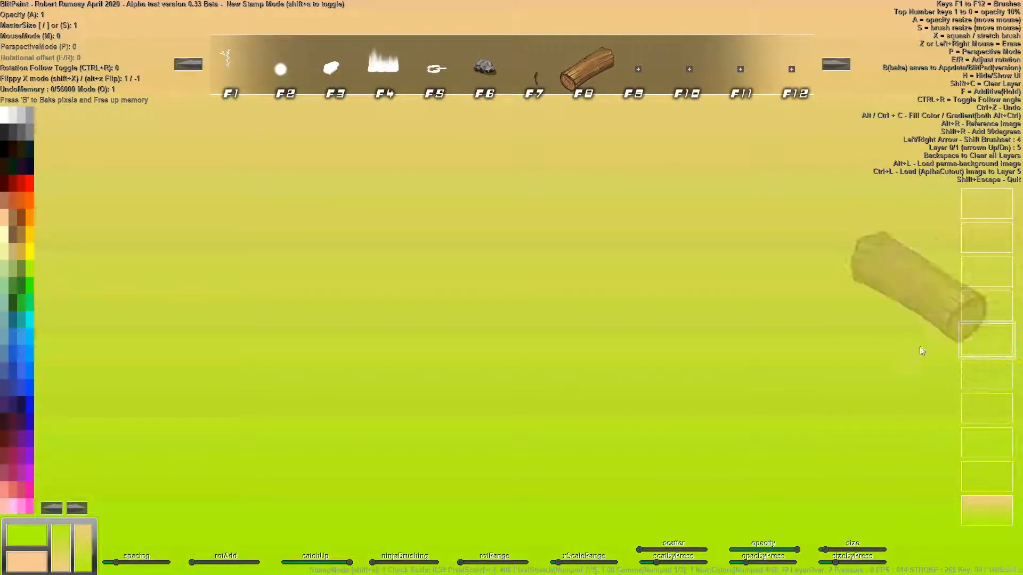
click(449, 319)
click(551, 270)
click(647, 355)
click(590, 293)
click(527, 373)
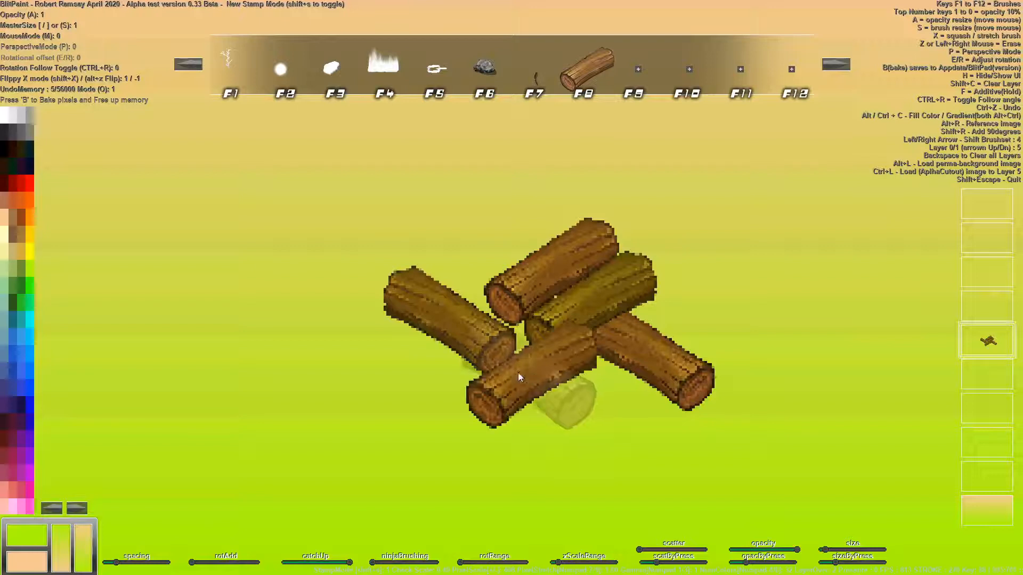
click(458, 335)
click(661, 346)
click(383, 309)
click(538, 317)
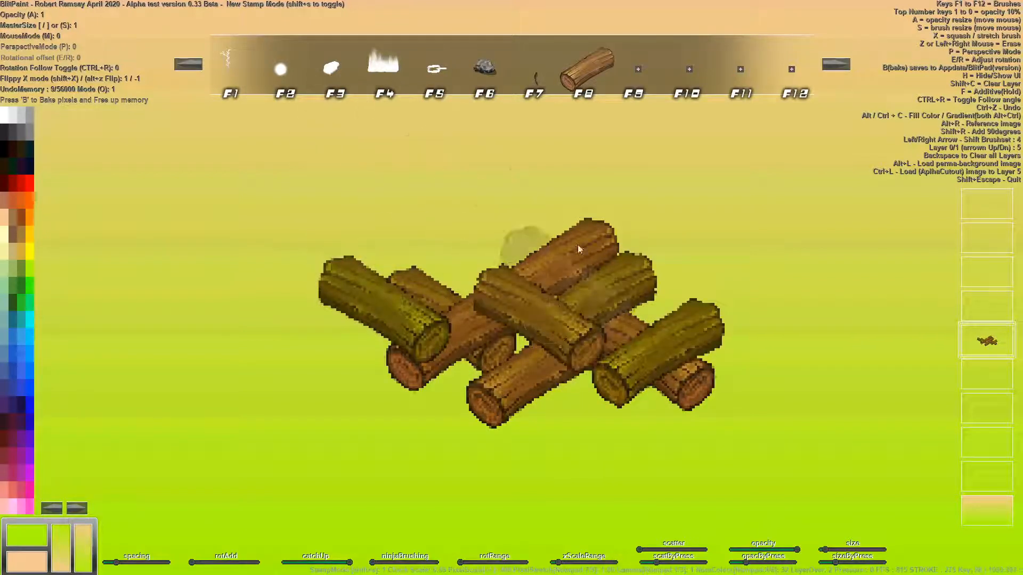
click(580, 214)
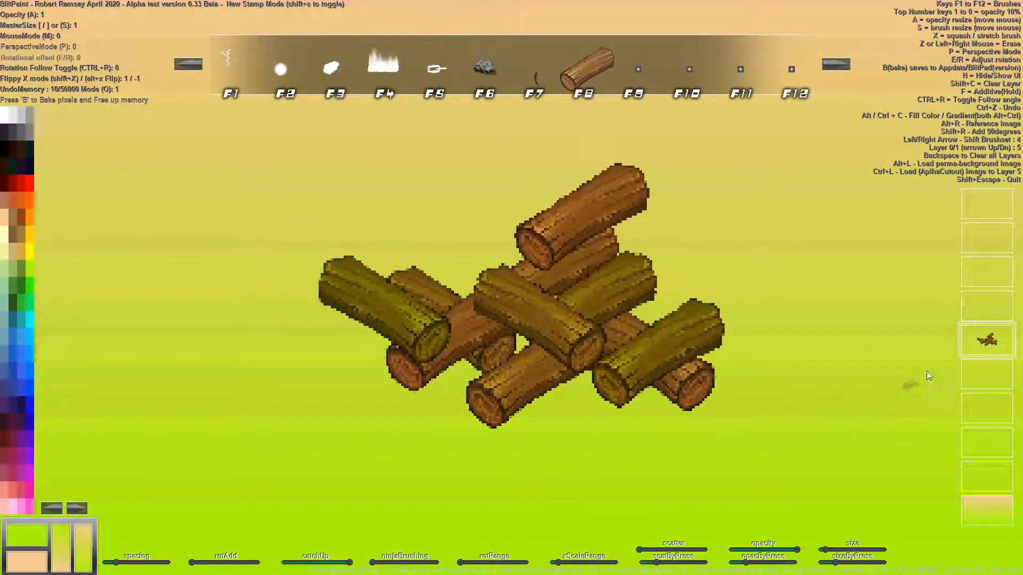
Select layer 6 and paint small green-tinted rocks along the base of the log pile.
click(989, 311)
drag(588, 396, 491, 428)
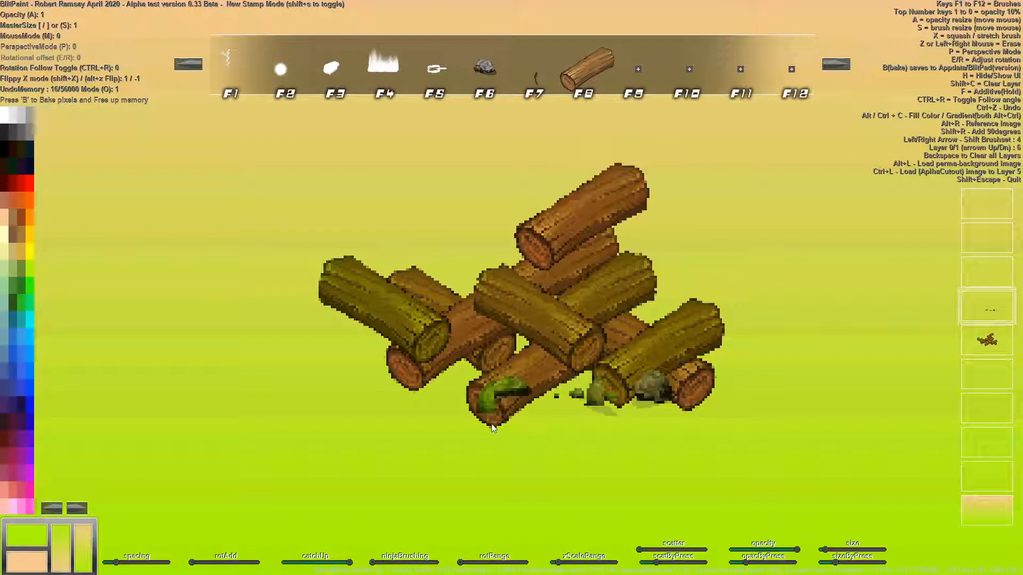
click(436, 415)
Switch the colours to light greys, enlarge the brush to 1.68 and stamp big grey rocks in front of the logs.
click(20, 129)
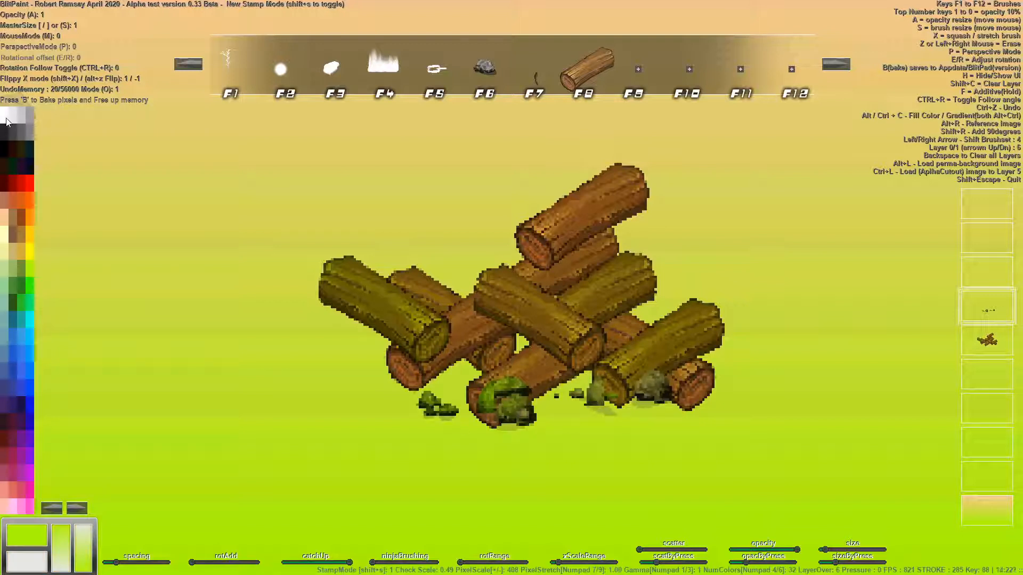
key(bracketright)
click(525, 410)
click(424, 360)
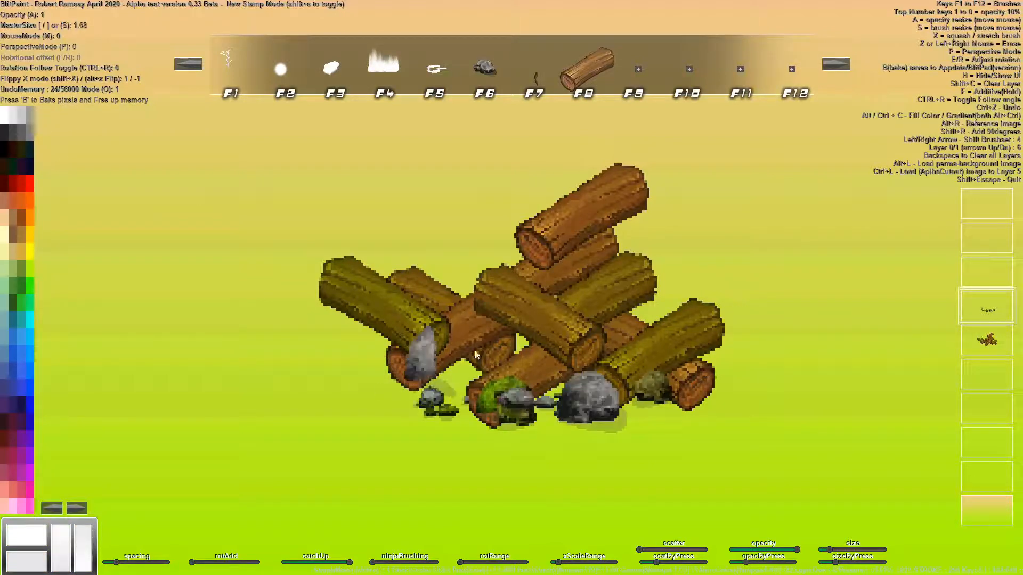
click(405, 397)
click(368, 392)
click(493, 416)
click(506, 376)
click(554, 395)
click(626, 402)
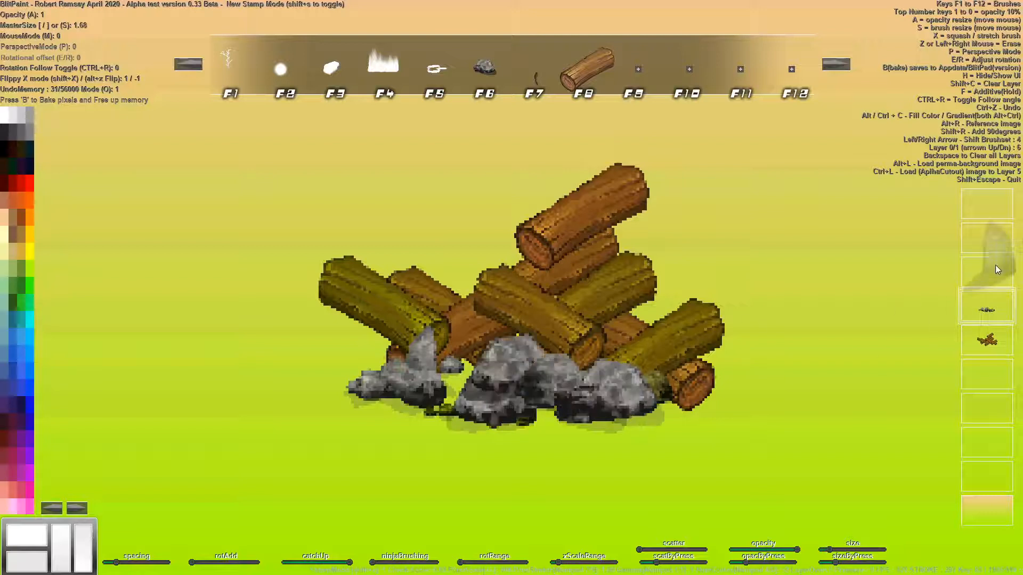
Paint dense green grass over the rocks on layer 7, using the grass brush from brush set 1 at size 0.58.
click(192, 66)
click(192, 66)
click(192, 66)
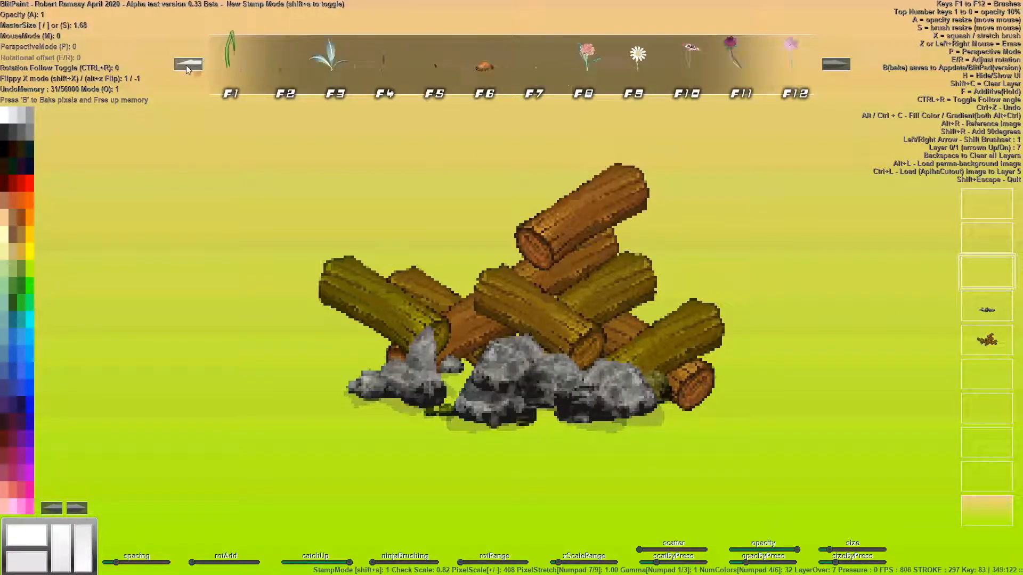
key(s)
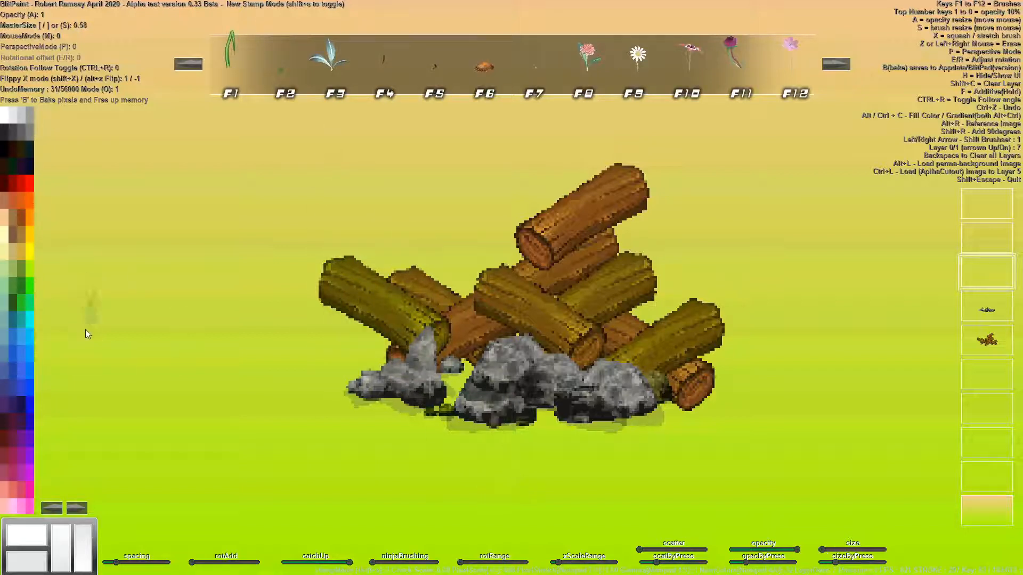
click(24, 289)
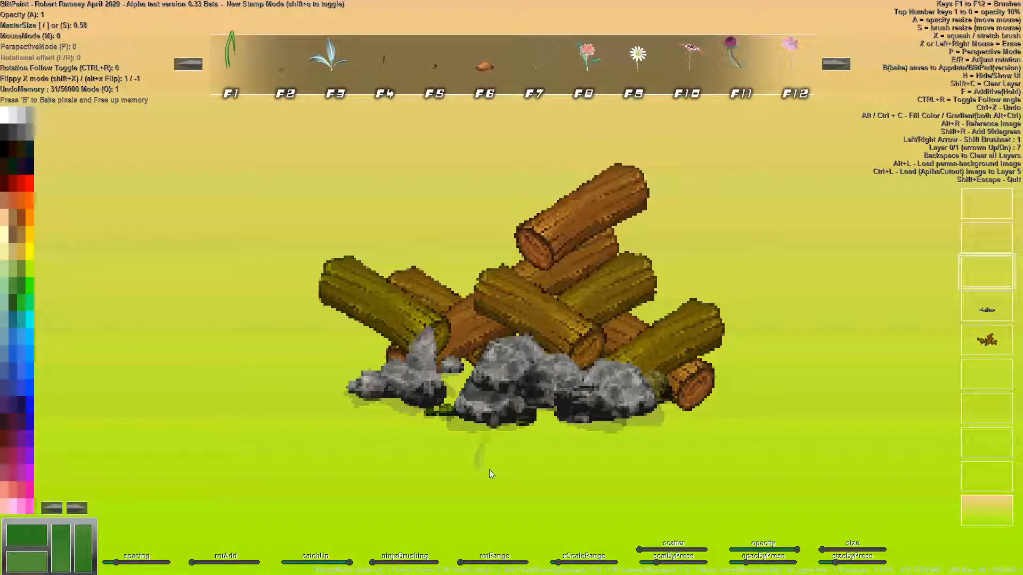
drag(524, 430, 492, 421)
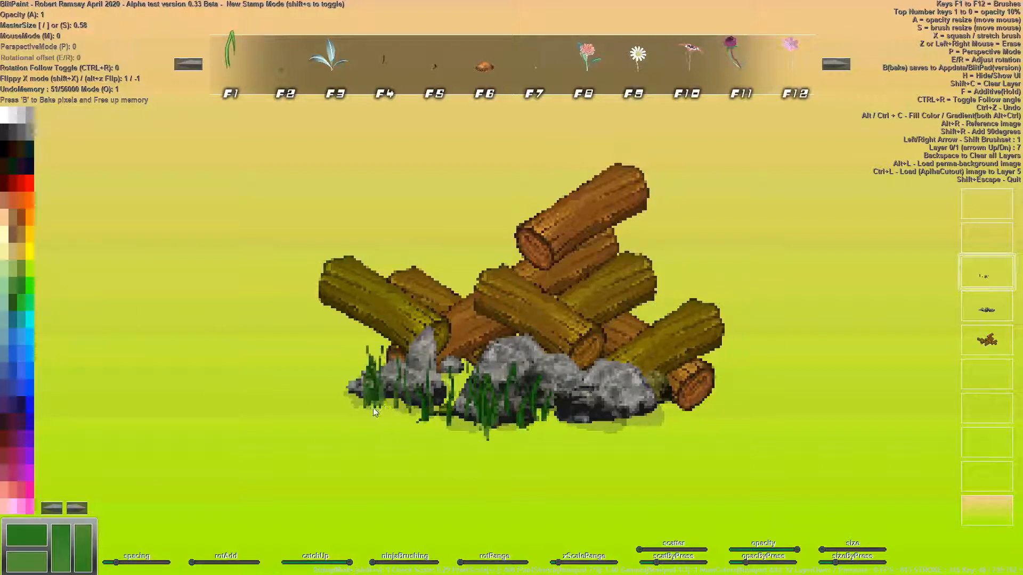
mouse_move(488, 426)
mouse_down()
mouse_move(608, 421)
mouse_move(410, 440)
mouse_move(505, 447)
mouse_move(307, 432)
mouse_move(530, 405)
mouse_move(344, 373)
mouse_move(242, 383)
mouse_move(375, 378)
mouse_up()
mouse_move(437, 371)
mouse_down()
mouse_move(576, 341)
mouse_move(746, 384)
mouse_up()
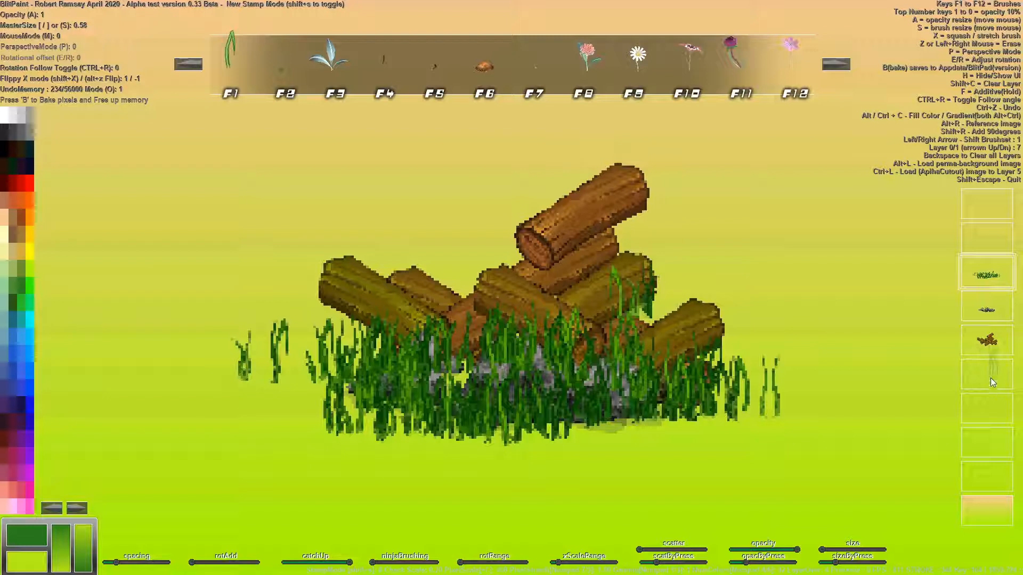
Paint grass over the upper logs on their layer and fill in more grass behind the pile on layer 4.
click(980, 345)
mouse_move(458, 235)
mouse_down()
mouse_move(498, 205)
mouse_move(568, 261)
mouse_up()
click(974, 374)
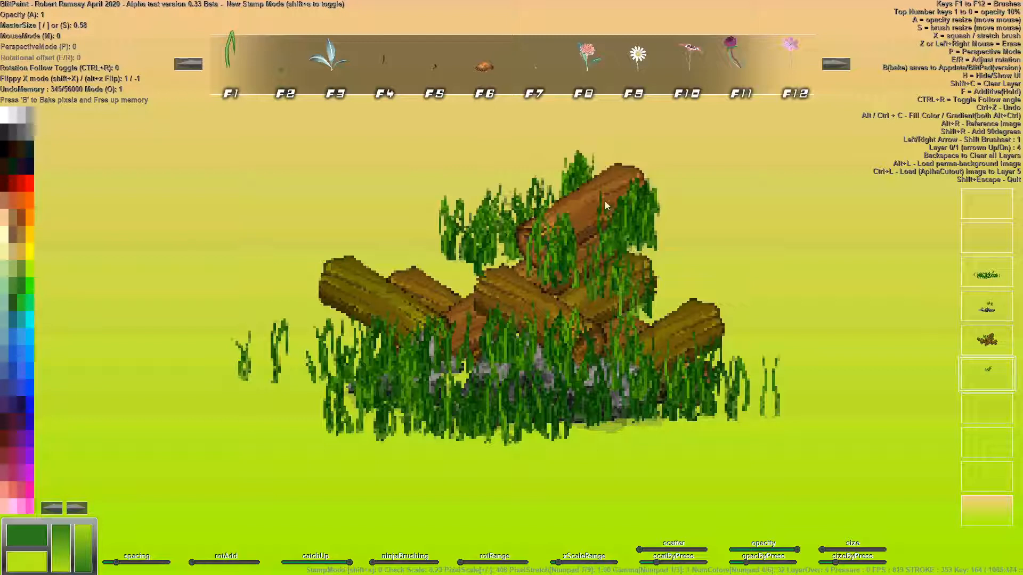
drag(606, 206, 633, 211)
mouse_move(691, 339)
mouse_down()
mouse_move(757, 368)
mouse_move(514, 275)
mouse_up()
mouse_move(451, 331)
mouse_down()
mouse_move(427, 285)
mouse_move(287, 298)
mouse_move(319, 320)
mouse_move(405, 312)
mouse_up()
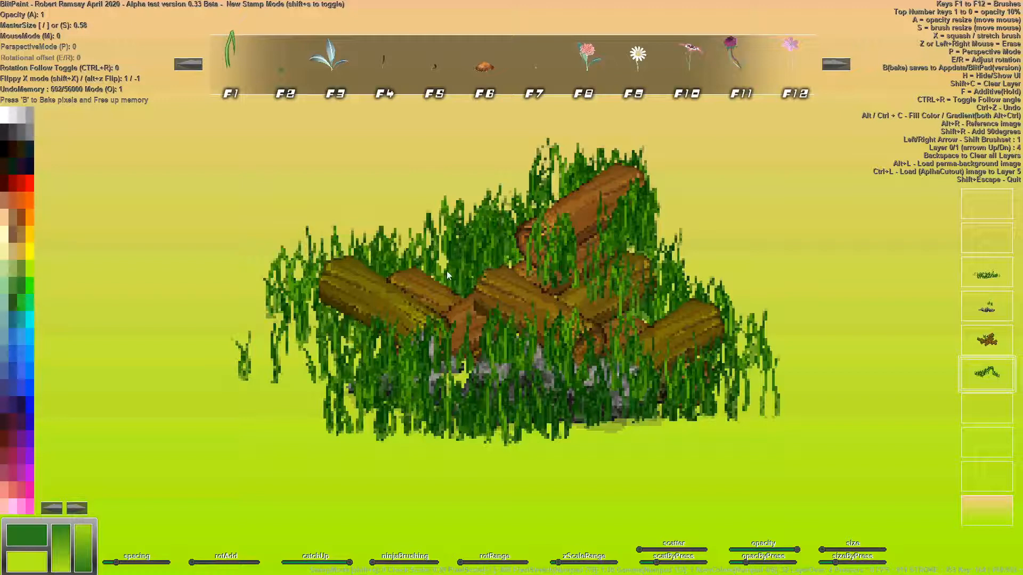
mouse_move(415, 333)
mouse_down()
mouse_move(306, 299)
mouse_move(376, 352)
mouse_up()
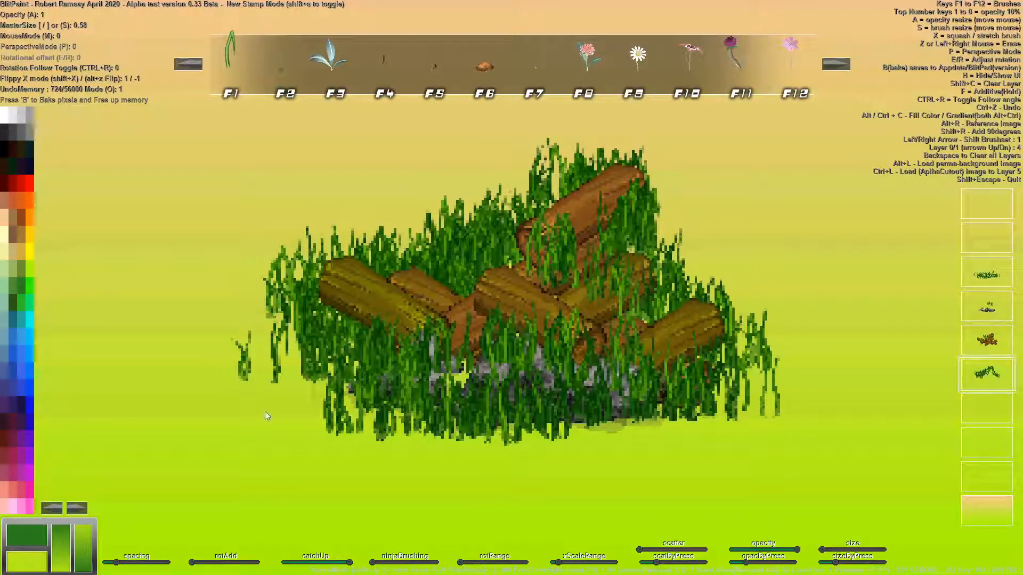
Fill the background with black and bake the artwork, adding a last patch of grass at the pile's lower edge.
click(6, 158)
key(b)
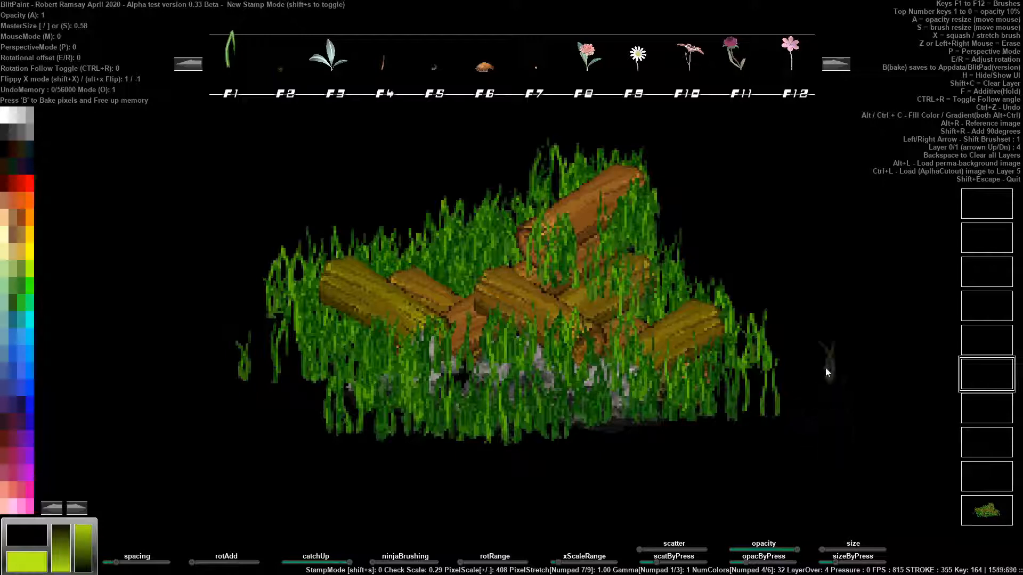
mouse_move(608, 424)
mouse_down()
mouse_move(567, 430)
mouse_move(628, 426)
mouse_move(591, 438)
mouse_move(635, 447)
mouse_move(578, 443)
mouse_up()
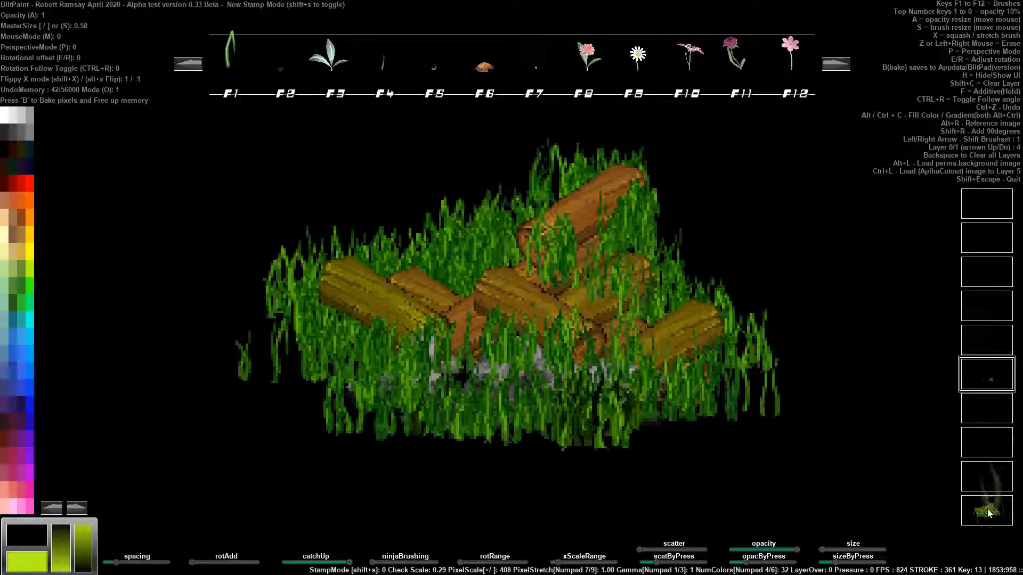
key(b)
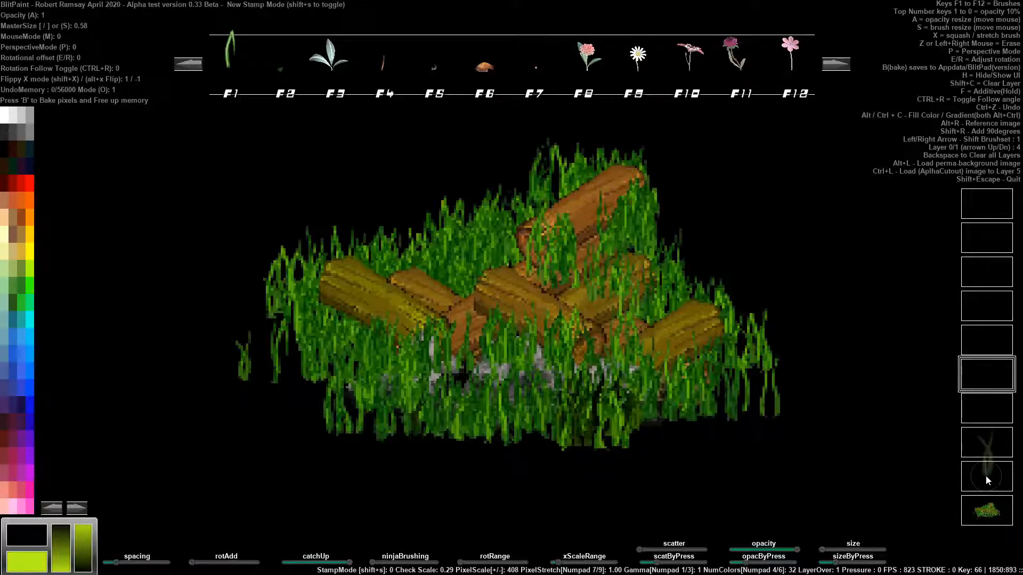
Add more grass along the lower edge of the log pile.
mouse_move(694, 415)
mouse_down()
mouse_move(613, 447)
mouse_move(471, 401)
mouse_up()
drag(549, 397, 290, 405)
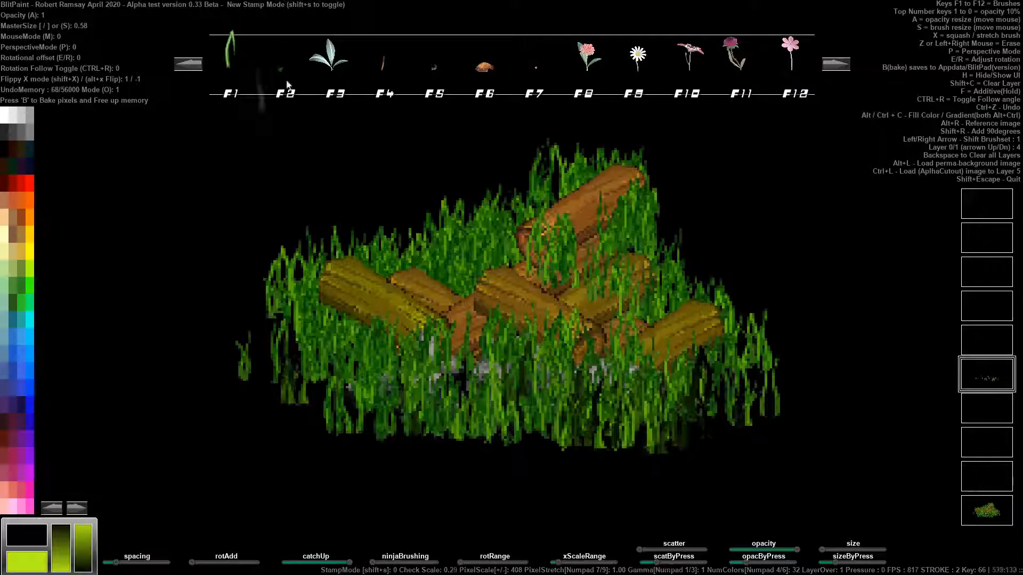
Try a ring of small foliage around the grassy log pile at brush size 0.18, and undo the stroke.
click(335, 64)
key(bracketleft)
key(bracketleft)
key(bracketleft)
key(bracketleft)
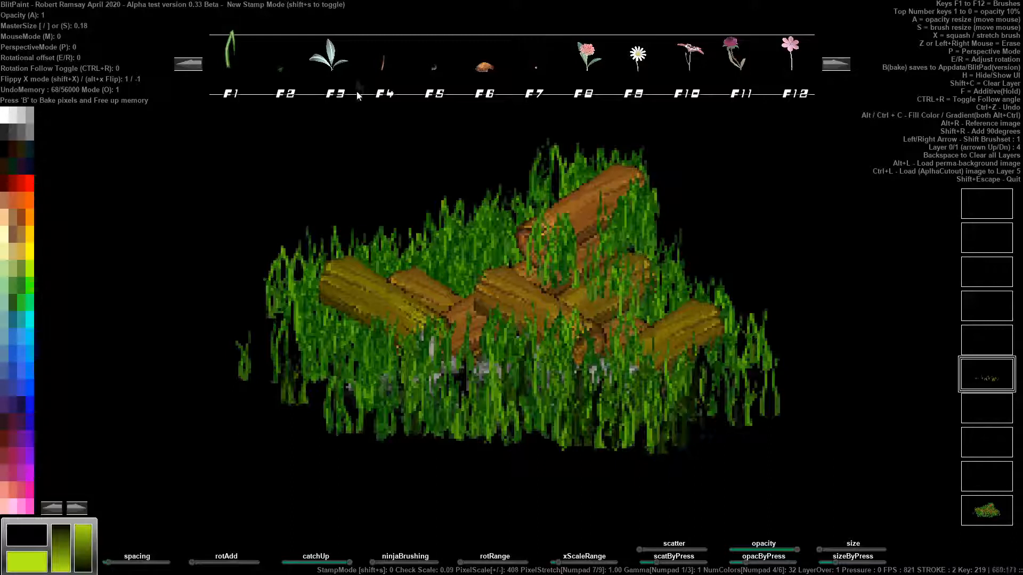
mouse_move(254, 200)
mouse_down()
mouse_move(416, 457)
mouse_move(932, 277)
mouse_move(320, 182)
mouse_move(625, 302)
mouse_up()
key(Return)
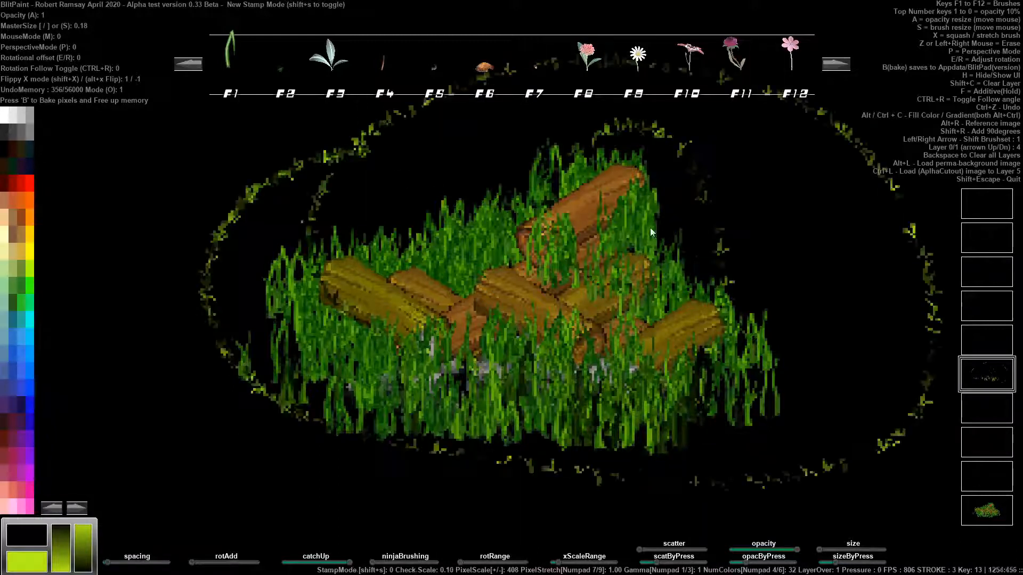
key(ctrl+z)
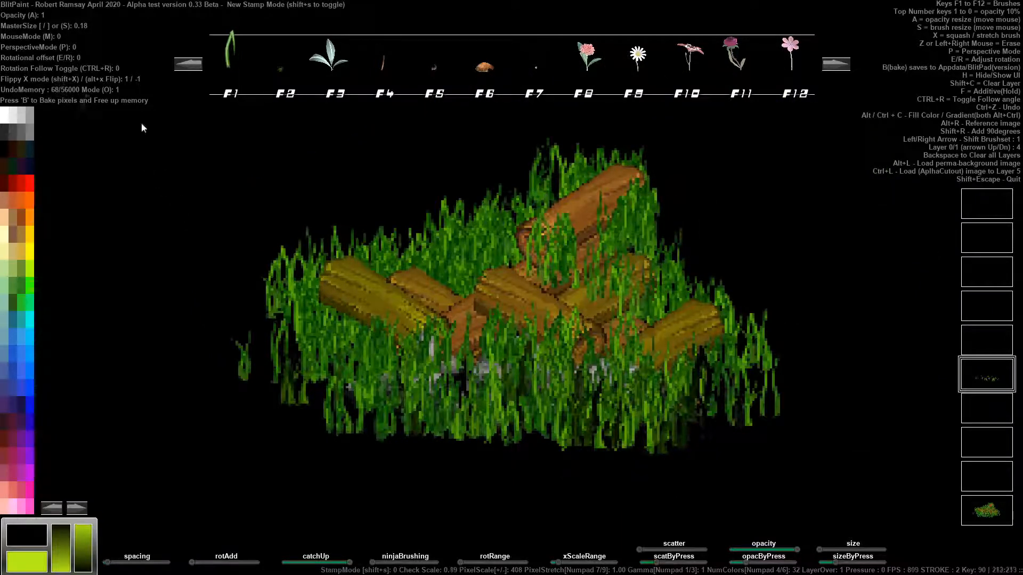
Bake the finished scene and cover it with a vertical gradient background from lime green down to black.
key(b)
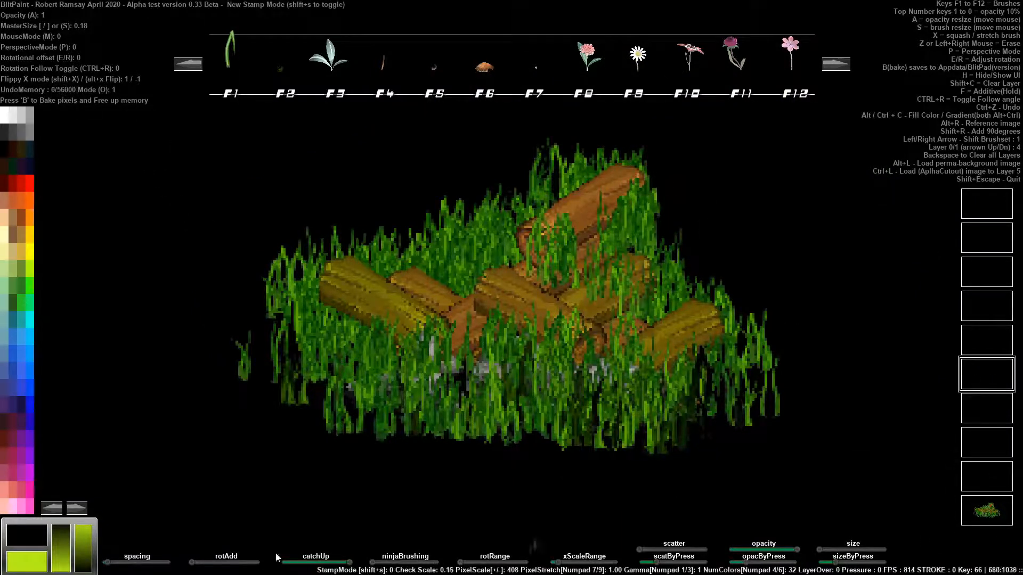
click(39, 563)
click(33, 543)
mouse_move(400, 299)
mouse_down()
mouse_move(533, 362)
mouse_move(613, 368)
mouse_up()
click(35, 563)
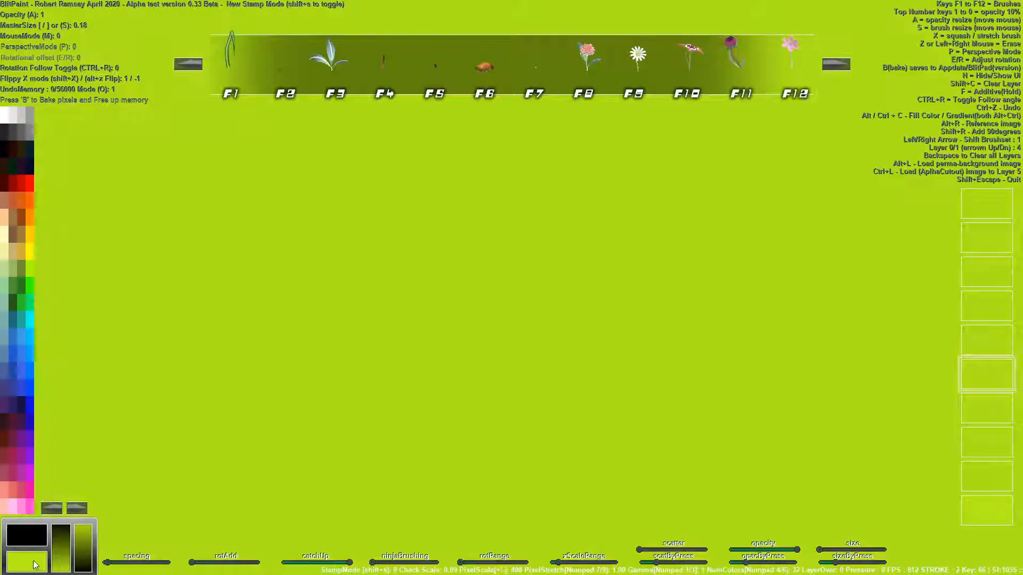
click(29, 542)
click(28, 564)
click(30, 535)
click(34, 558)
click(31, 537)
click(37, 567)
click(83, 559)
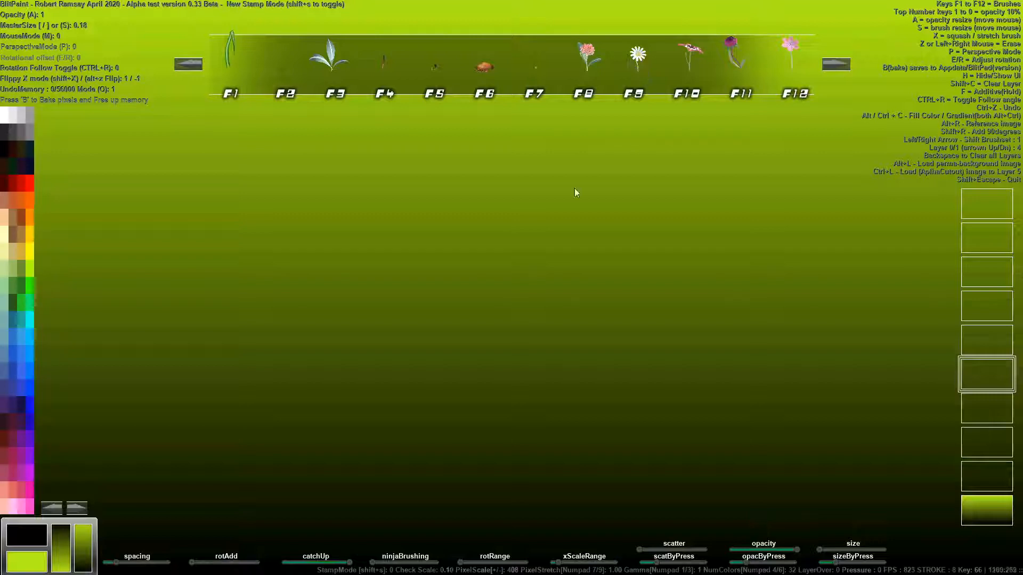
Choose pale yellow and white, paint a flower bed at brush size 1.39, and add more flowers with pixelation off.
key(s)
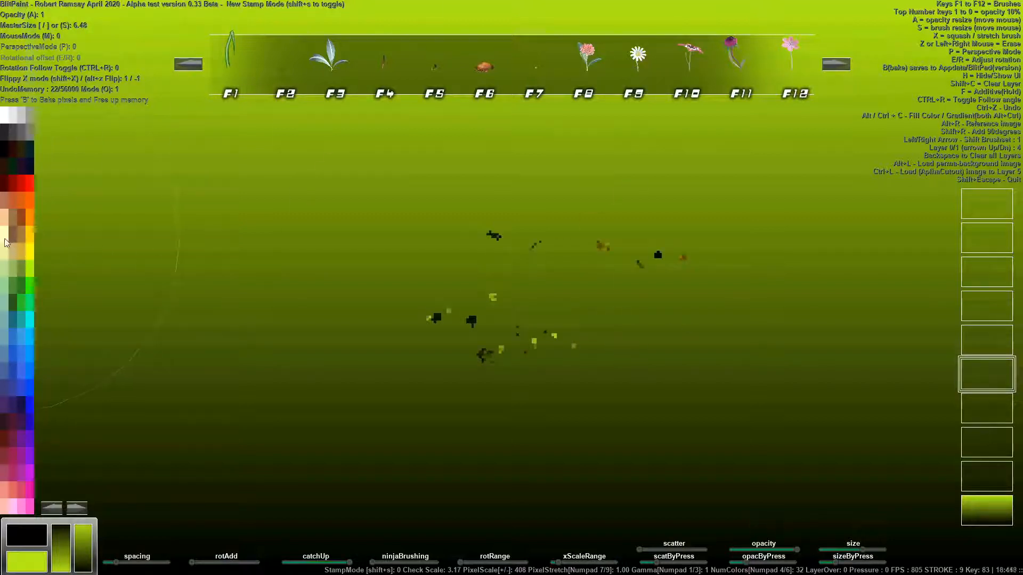
click(5, 114)
mouse_move(399, 321)
mouse_down()
mouse_move(421, 349)
mouse_move(542, 408)
mouse_move(429, 441)
mouse_move(730, 440)
mouse_move(655, 358)
mouse_move(460, 392)
mouse_move(344, 341)
mouse_move(373, 336)
mouse_up()
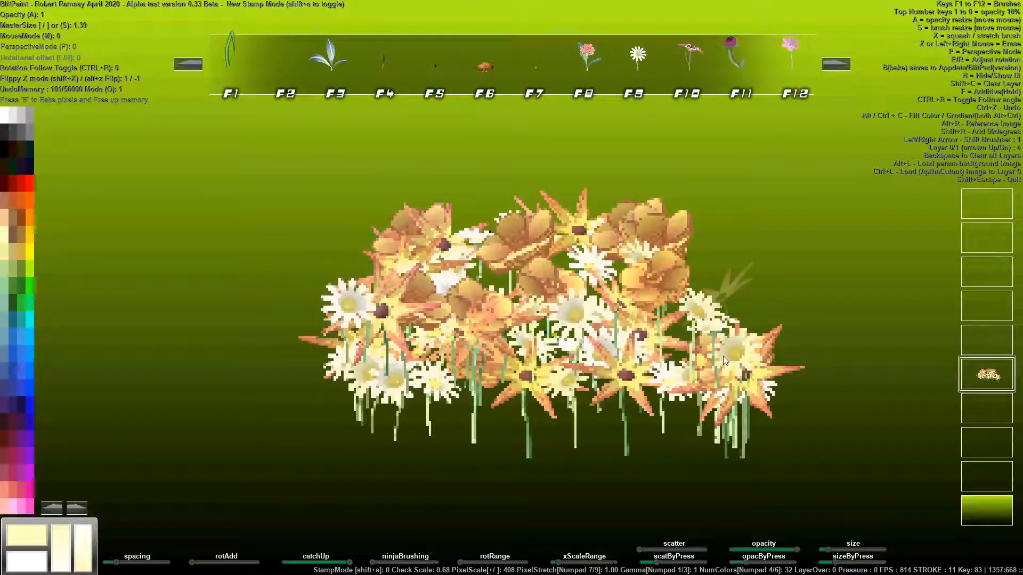
key(grave)
mouse_move(568, 447)
mouse_down()
mouse_move(619, 457)
mouse_move(383, 402)
mouse_up()
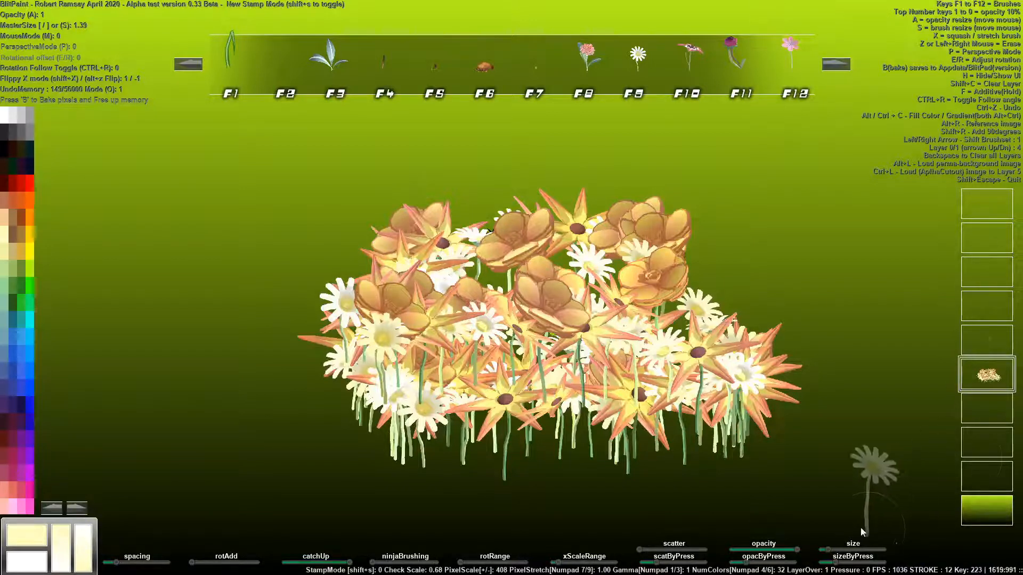
Stamp small groups of flowers beside the bed at differing rotation offsets.
key(e)
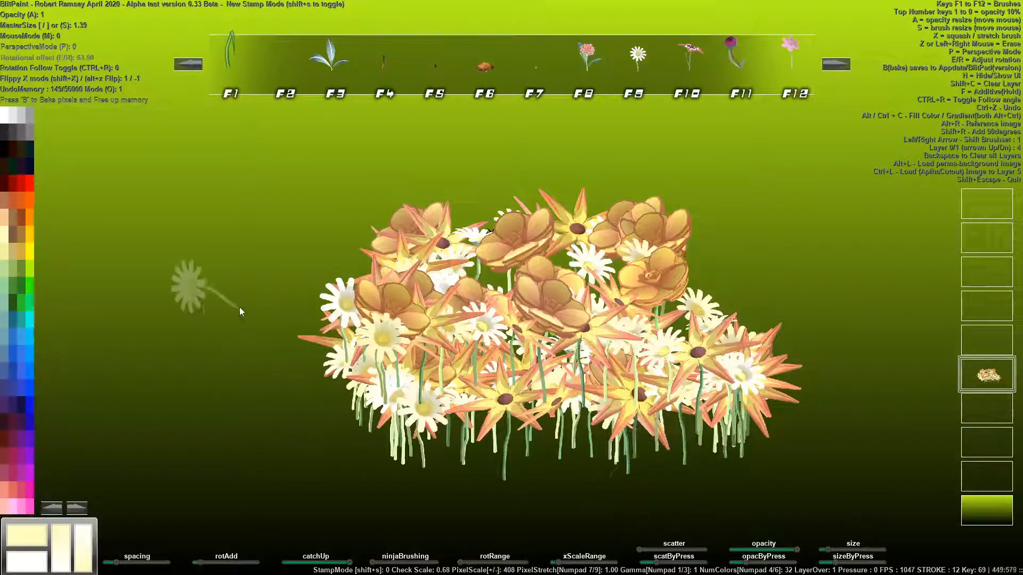
click(238, 307)
key(r)
click(257, 266)
key(e)
click(261, 345)
key(r)
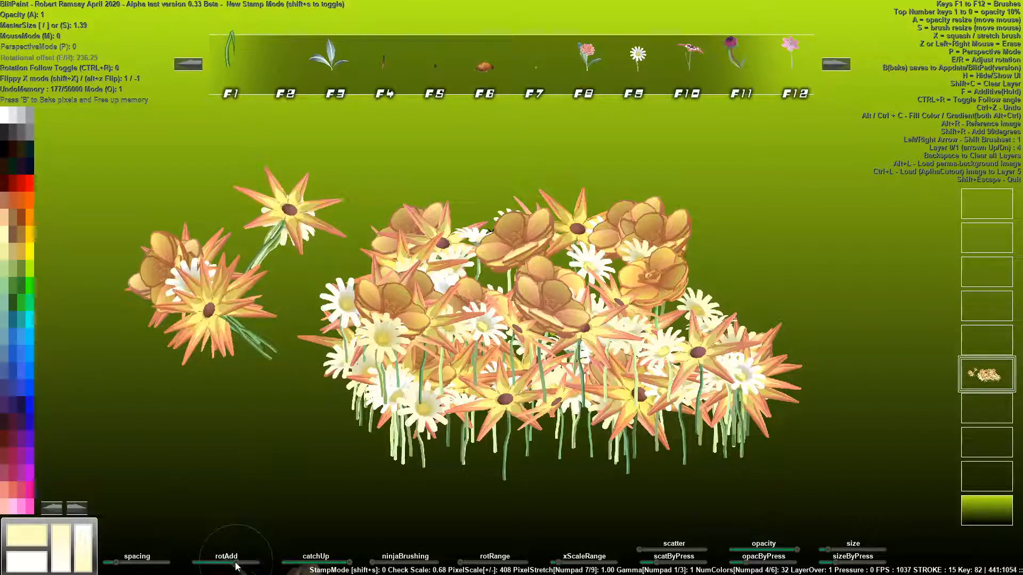
Set the rotation offset to 332.90, hide the interface and stamp tilted flowers above the bed and along the canvas's left edge.
key(e)
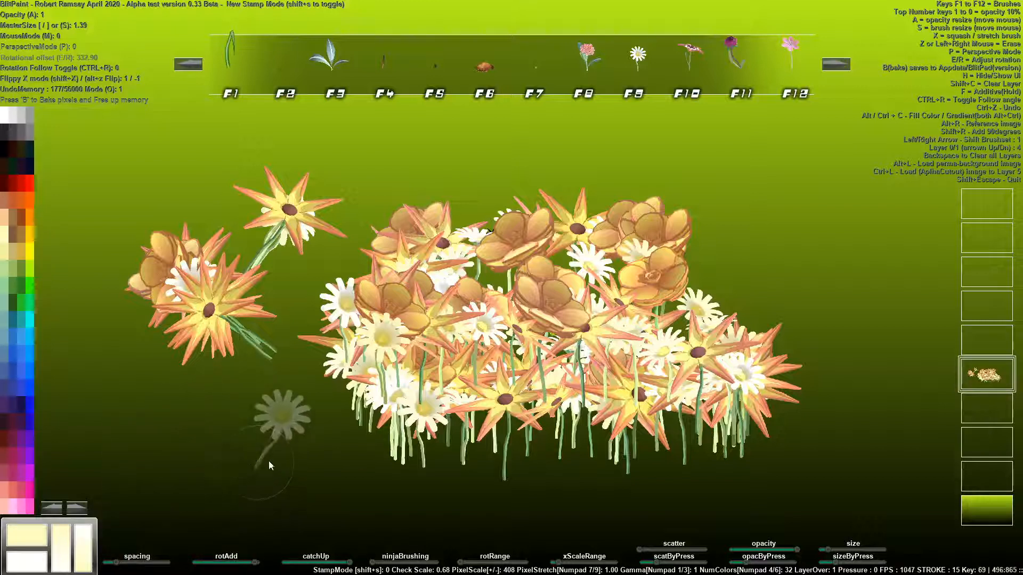
key(h)
mouse_move(720, 118)
mouse_down()
mouse_move(663, 243)
mouse_move(586, 203)
mouse_move(577, 225)
mouse_move(697, 266)
mouse_up()
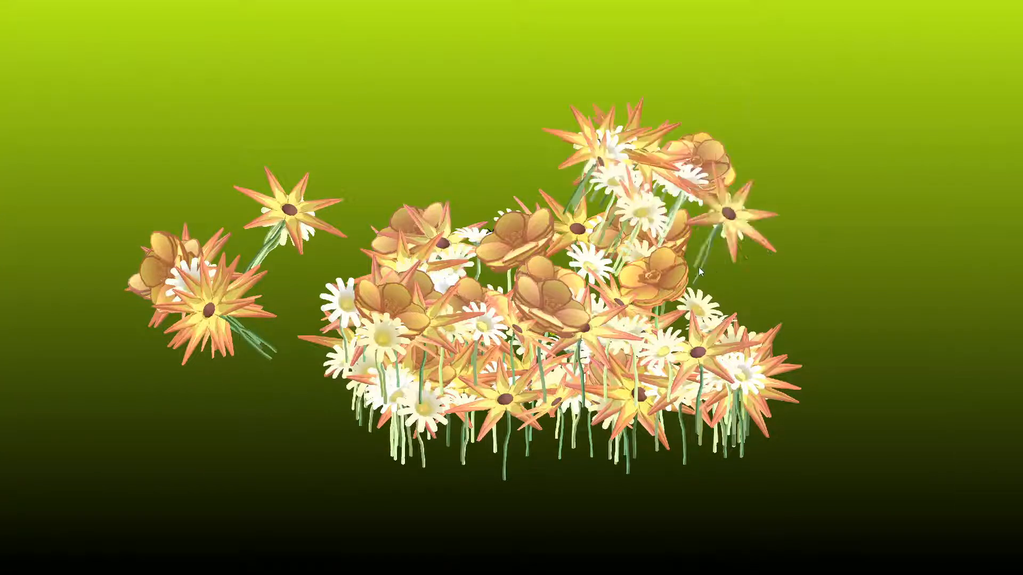
key(h)
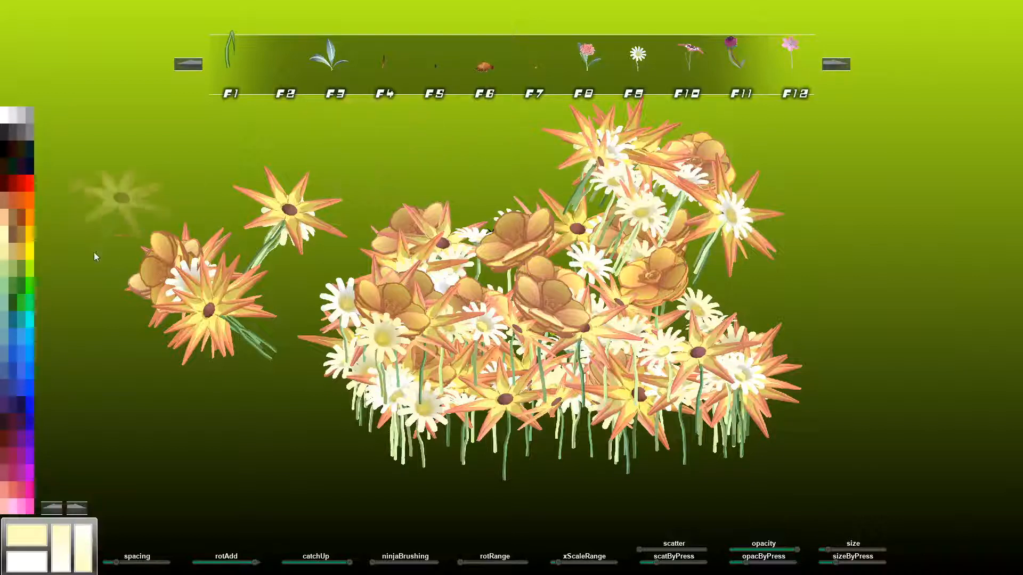
click(28, 325)
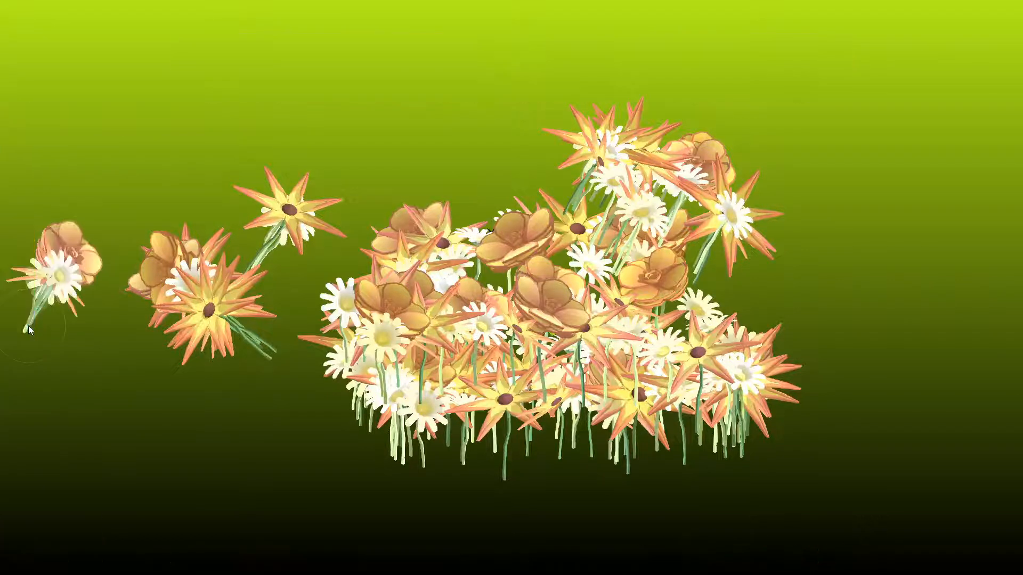
click(28, 325)
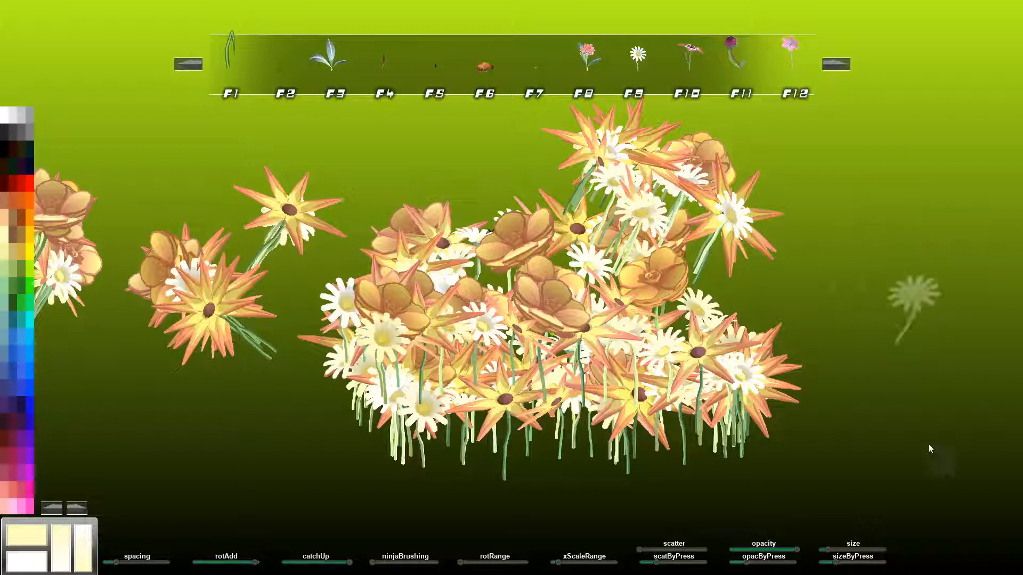
click(24, 219)
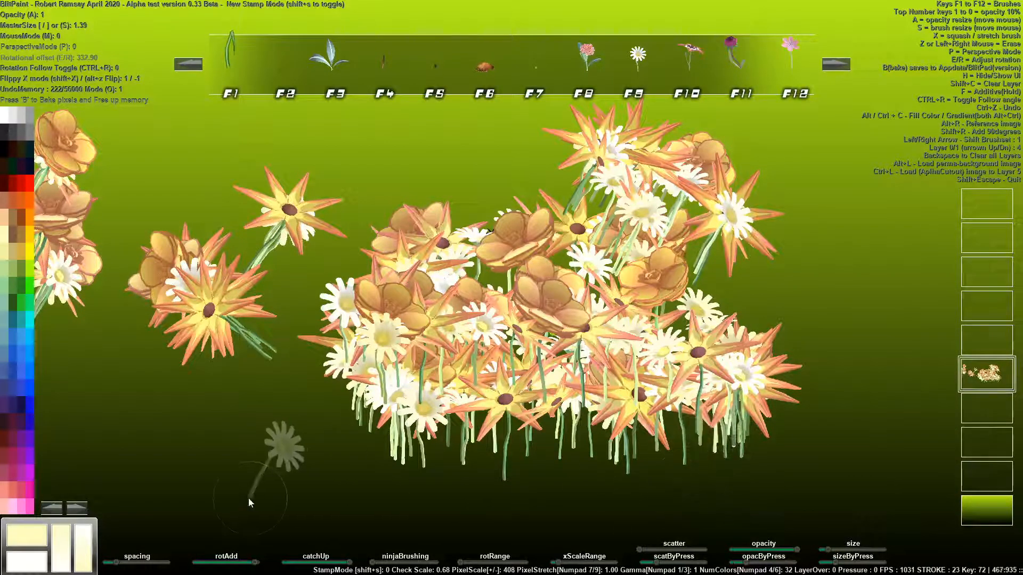
Cycle to the diagonally blended colour palette and pick a medium blue for the brush.
click(76, 509)
click(77, 510)
click(77, 509)
click(76, 509)
click(11, 344)
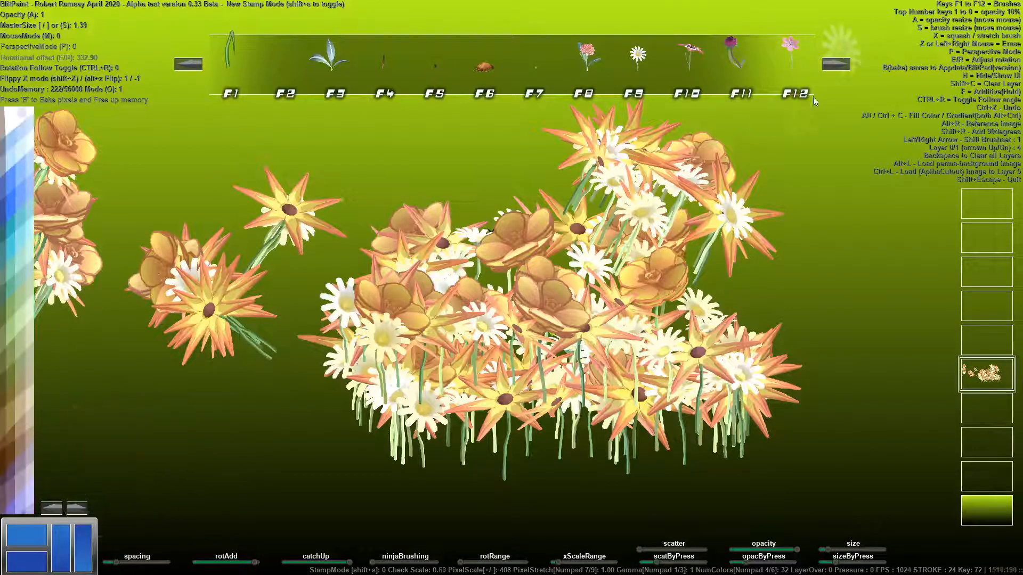
Browse the brush sets and paint dark blue flowers above the bed and spiky blue plants at its right side.
key(Right)
key(Right)
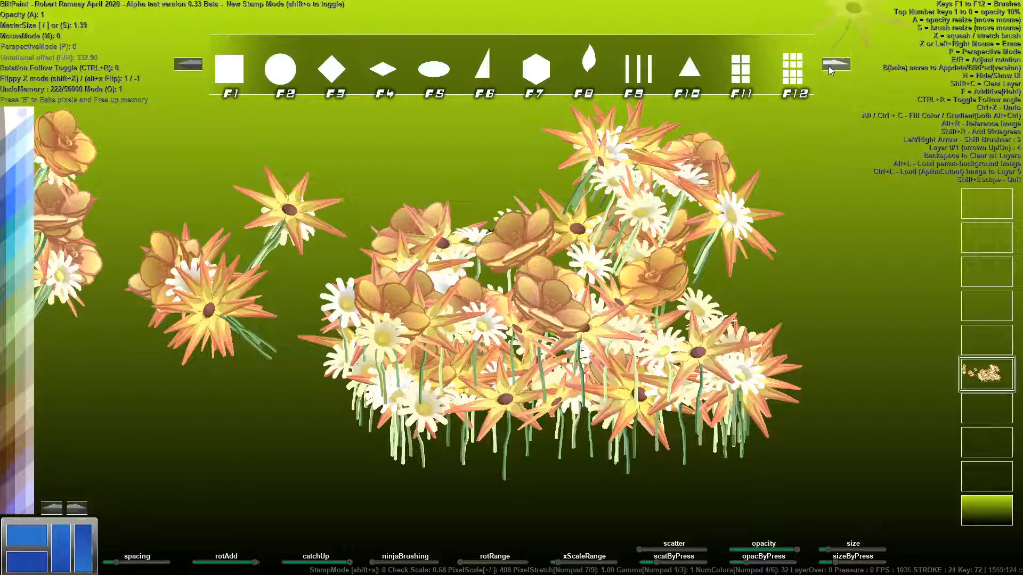
click(189, 65)
click(375, 66)
drag(400, 130, 695, 259)
click(633, 67)
mouse_move(890, 205)
mouse_down()
mouse_move(799, 279)
mouse_move(783, 264)
mouse_up()
Stamp blue ball-shaped flowers with broad leaves over the upper part of the bed, using brush F8.
click(835, 64)
click(588, 86)
drag(479, 154, 520, 194)
click(599, 223)
click(701, 222)
click(373, 229)
Paint leafy plants with brush F3, switching to light blue, and add flowers from brush F10 over the bed.
click(330, 75)
mouse_move(498, 288)
mouse_down()
mouse_move(469, 333)
mouse_move(320, 341)
mouse_up()
drag(24, 159, 24, 141)
mouse_move(298, 333)
mouse_down()
mouse_move(491, 327)
mouse_move(646, 394)
mouse_up()
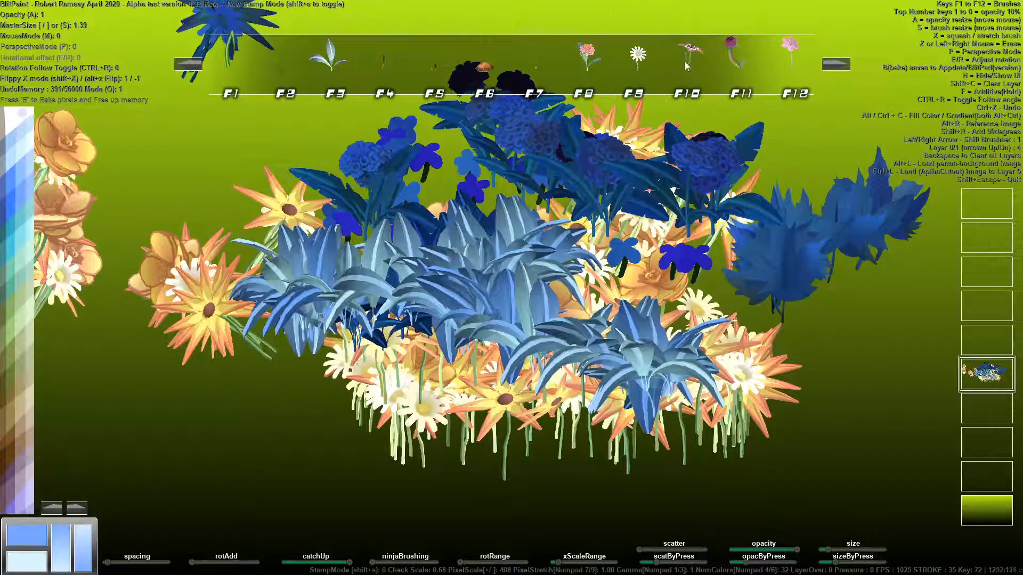
click(685, 65)
drag(675, 159, 618, 384)
Clear the flower layer and paint a block of vertical bristle texture with brush F6 from brush set 2.
click(836, 66)
click(486, 68)
key(shift+c)
drag(500, 293, 482, 416)
mouse_move(548, 282)
mouse_down()
mouse_move(578, 368)
mouse_move(519, 368)
mouse_move(538, 357)
mouse_up()
Paint horizontal smears with brush F7 and diagonal crosshatching with brushes F8 and F5 beside the bristle block.
click(539, 68)
mouse_move(697, 304)
mouse_down()
mouse_move(663, 226)
mouse_move(693, 298)
mouse_up()
click(582, 69)
mouse_move(408, 290)
mouse_down()
mouse_move(370, 381)
mouse_move(421, 341)
mouse_up()
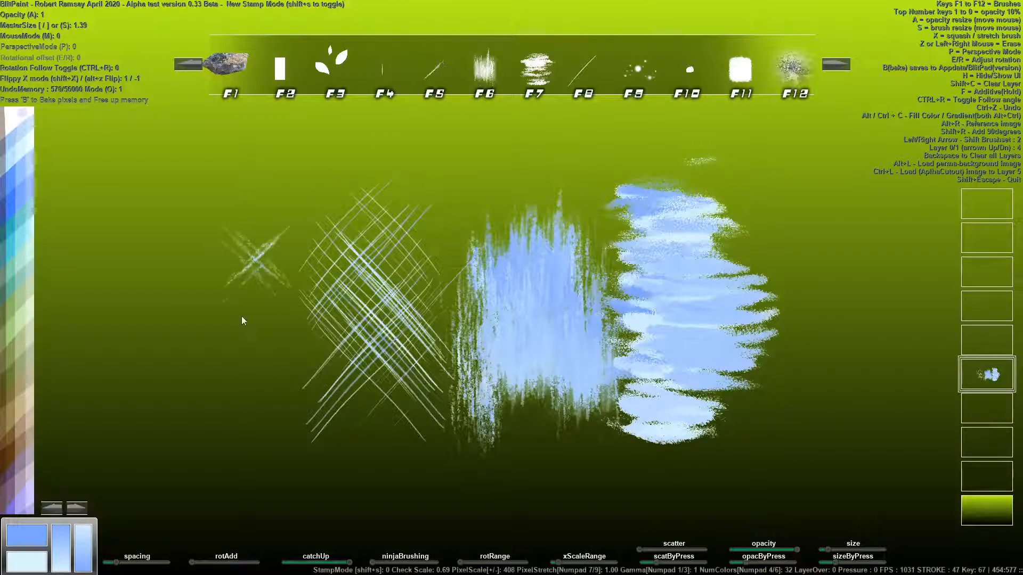
mouse_move(239, 361)
mouse_down()
mouse_move(226, 362)
mouse_move(270, 274)
mouse_up()
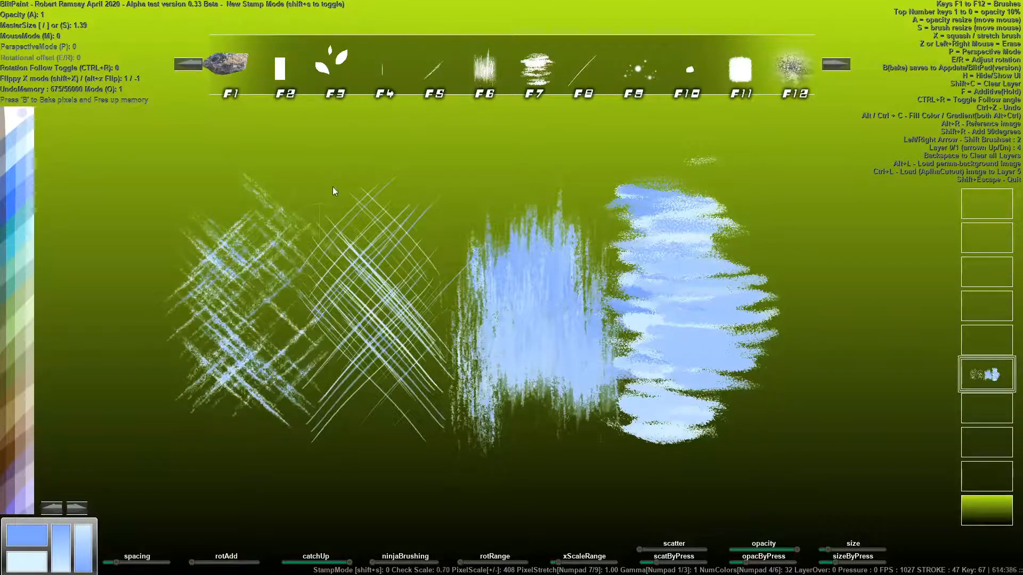
Demonstrate the thin-line brush F4, the speckle brush F9 and the blob brush F10 around the existing textures.
click(388, 66)
drag(462, 144, 461, 254)
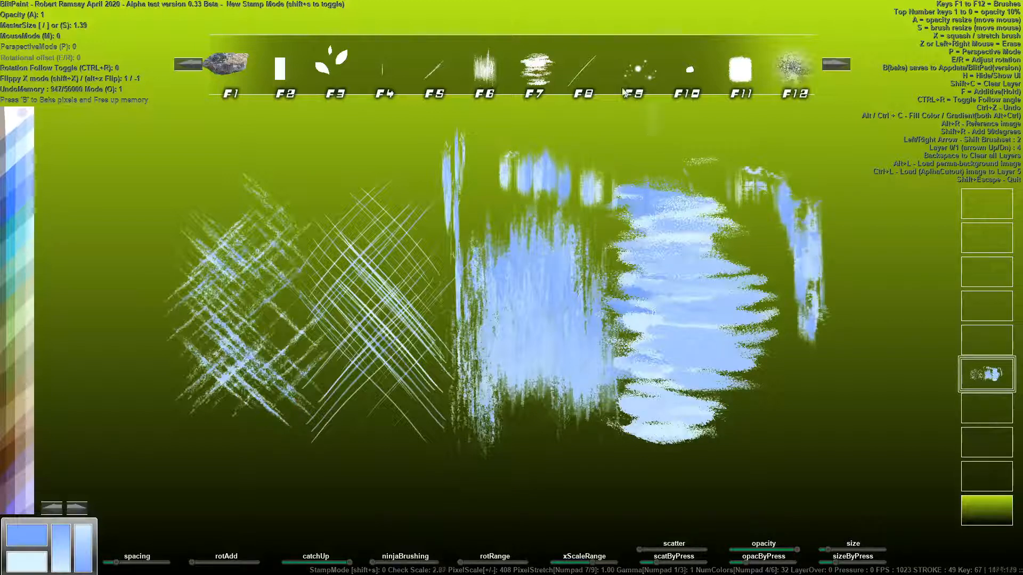
mouse_move(760, 176)
mouse_down()
mouse_move(456, 196)
mouse_move(497, 333)
mouse_move(690, 107)
mouse_up()
mouse_move(853, 194)
mouse_down()
mouse_move(852, 277)
mouse_move(901, 264)
mouse_move(783, 373)
mouse_move(767, 306)
mouse_up()
Paint overlapping columns of light blue blocks with the rounded square brush F11.
click(766, 57)
drag(767, 223, 761, 401)
drag(729, 192, 704, 402)
drag(667, 151, 699, 367)
drag(635, 178, 623, 417)
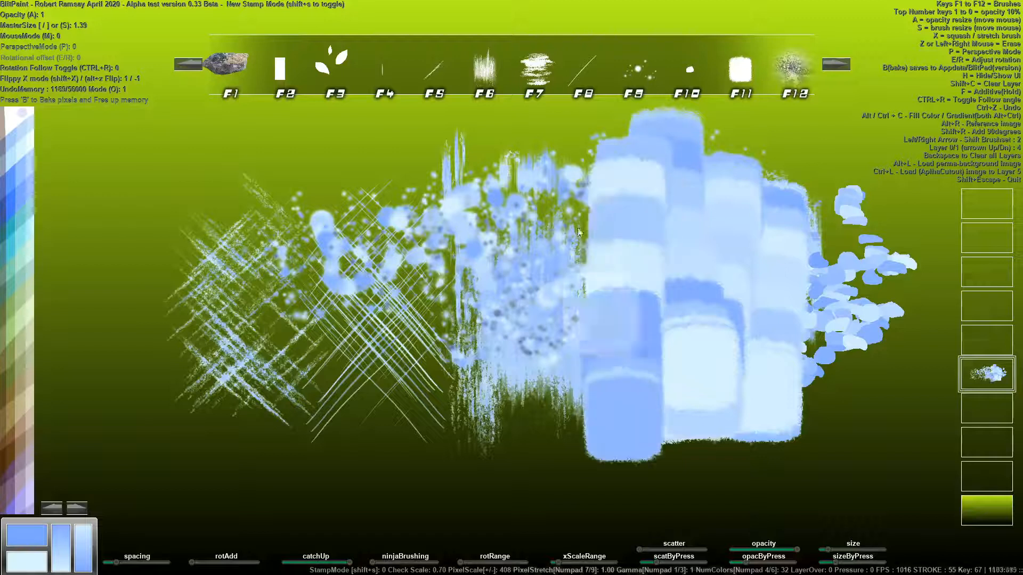
drag(559, 205, 547, 361)
Cover the crosshatched area with grainy stone texture using brush F12.
click(777, 69)
drag(363, 311, 408, 260)
click(416, 228)
click(243, 200)
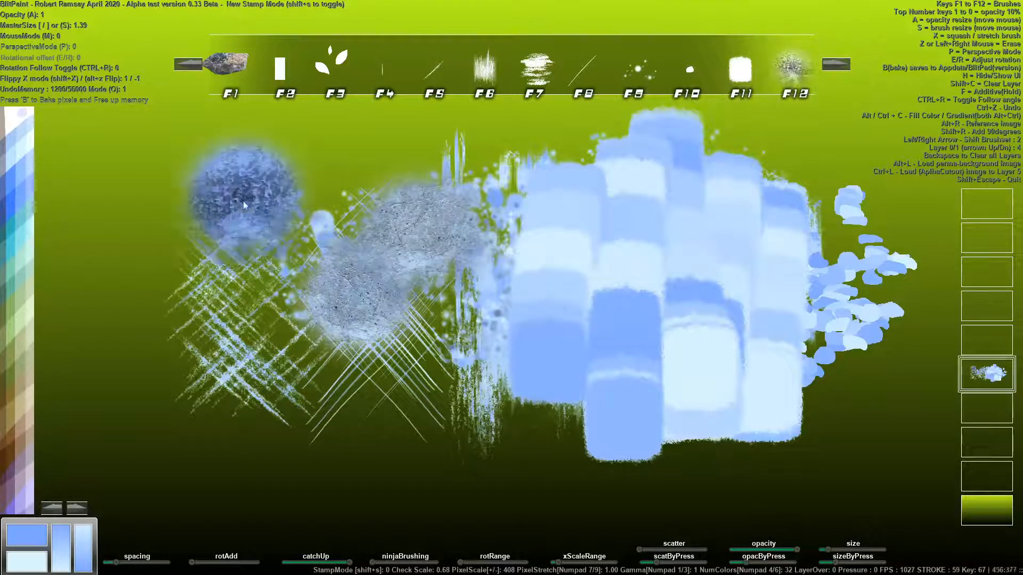
click(223, 279)
click(333, 349)
click(333, 256)
click(416, 279)
drag(418, 372, 368, 351)
click(236, 172)
Stamp a pile of overlapping rocks over the stone texture and blocks with brush F1.
click(231, 65)
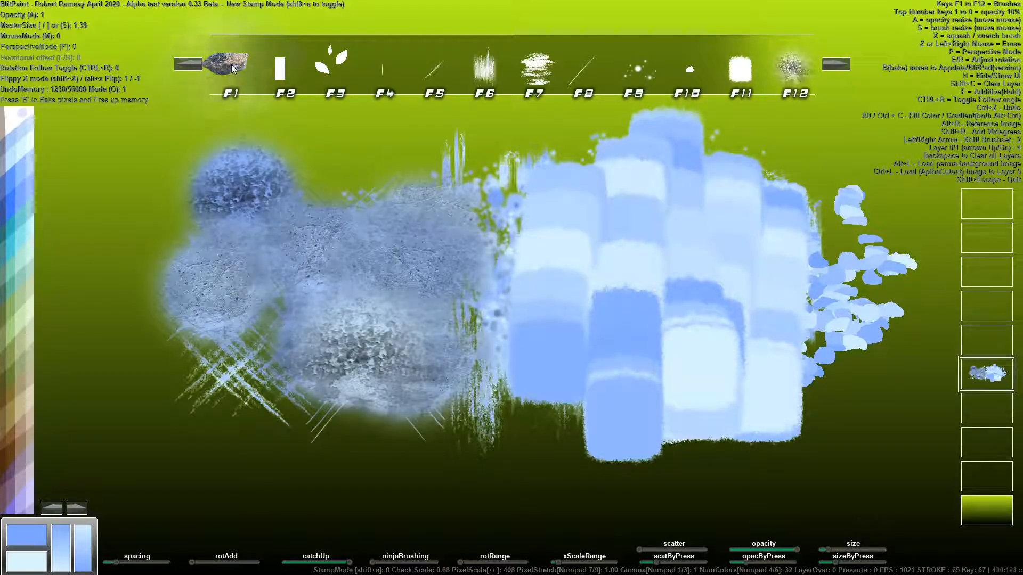
click(283, 330)
click(320, 315)
click(401, 401)
click(469, 319)
click(567, 376)
click(567, 376)
click(549, 380)
click(418, 359)
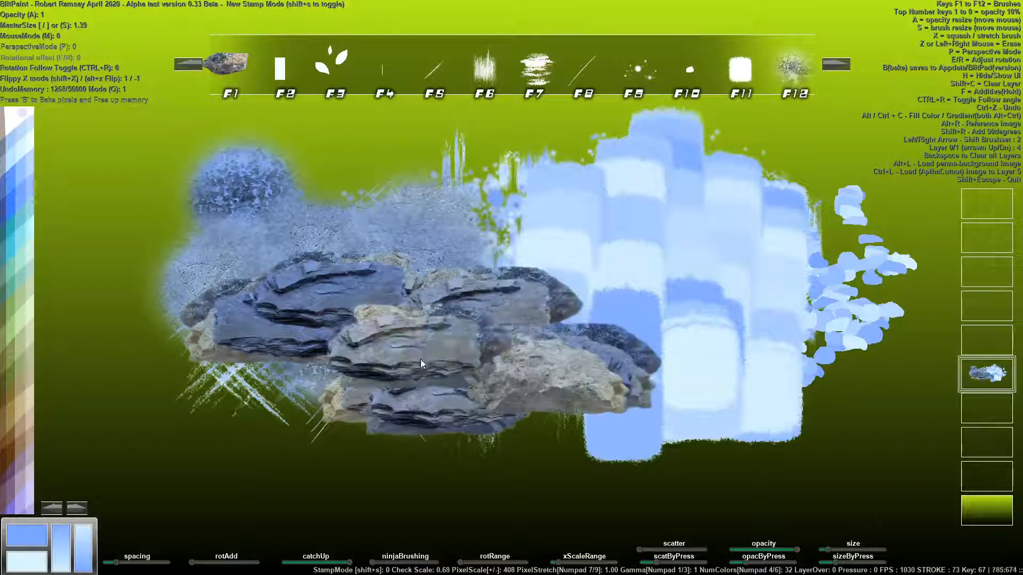
click(530, 314)
Clear all layers, test the square brush from brush set 3 with ninjaBrushing raised, and reset the slider and canvas.
click(836, 62)
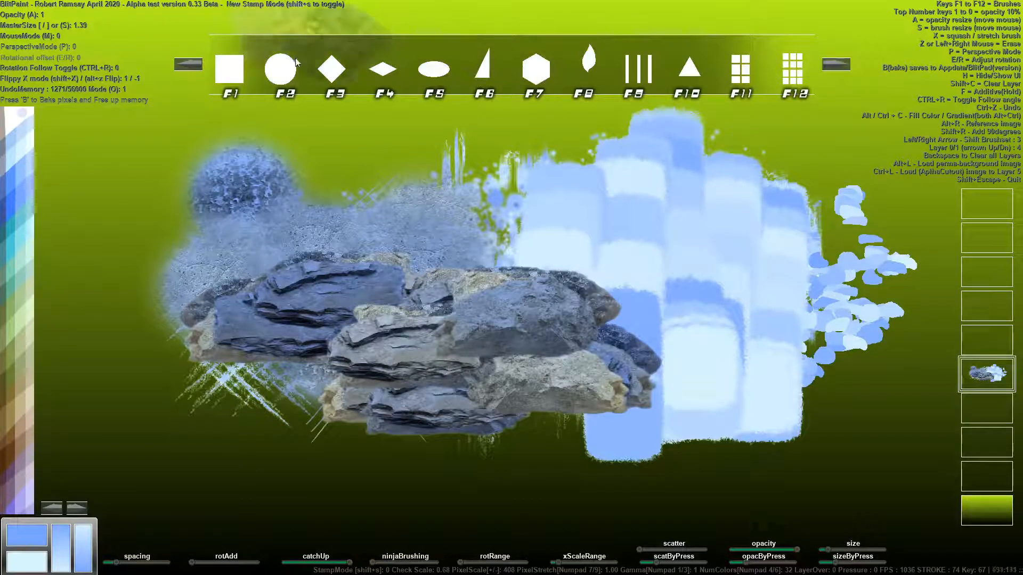
key(BackSpace)
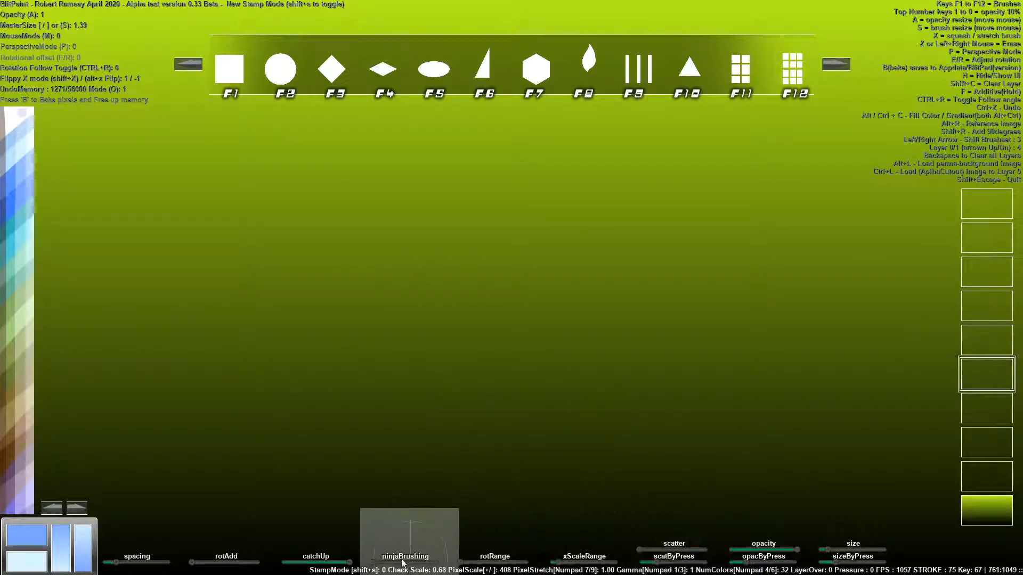
drag(374, 562, 413, 562)
mouse_move(138, 356)
mouse_down()
mouse_move(374, 347)
mouse_move(644, 240)
mouse_up()
drag(413, 562, 367, 562)
key(BackSpace)
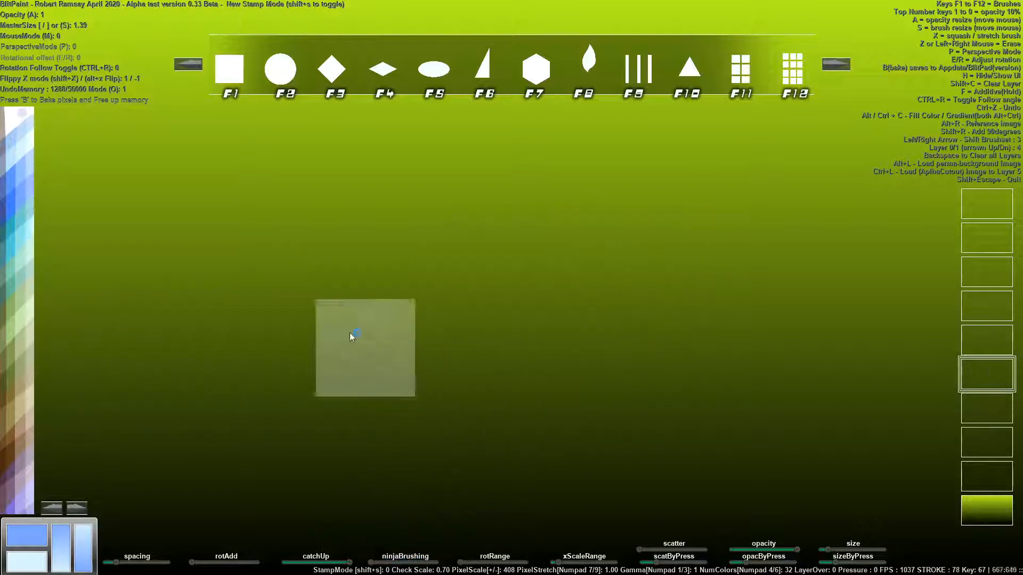
Try placing squares around the canvas with Stamp Mode off, and clear the canvas.
click(328, 286)
click(462, 298)
click(411, 440)
click(602, 397)
click(651, 290)
key(BackSpace)
Turn on Stamp Mode and stamp a row of three separate squares in varying blue shades.
click(196, 295)
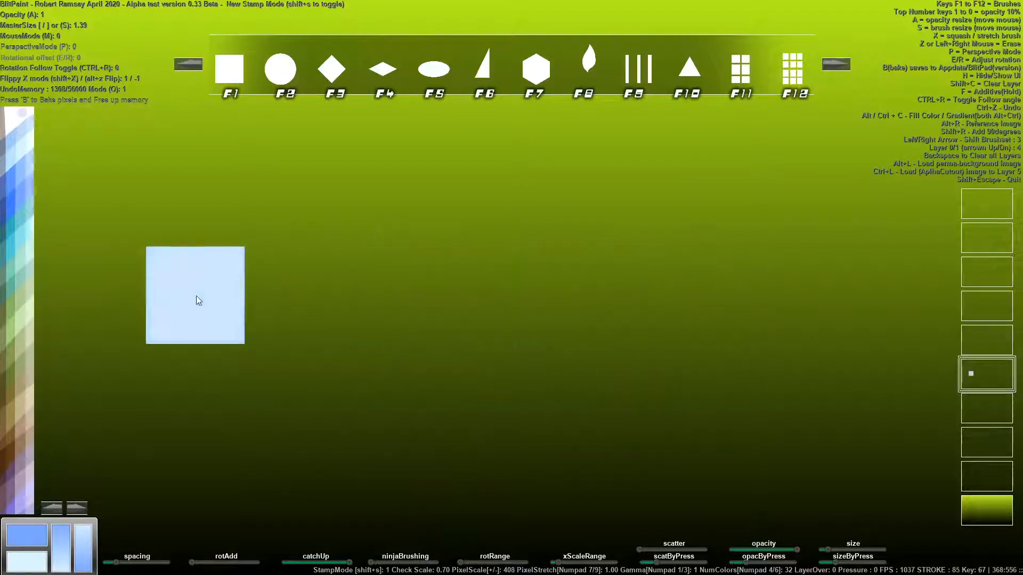
click(332, 292)
click(488, 301)
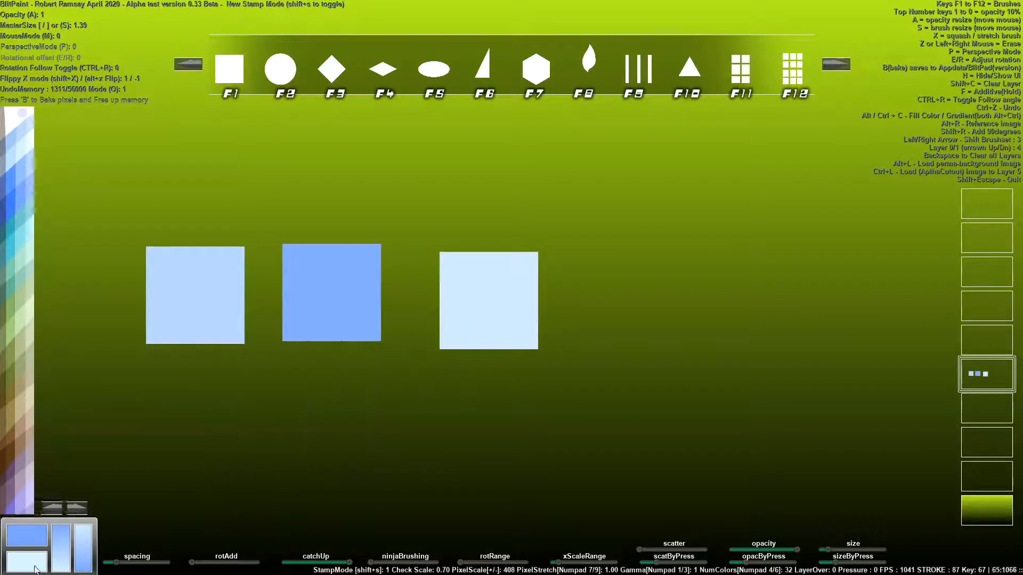
Pick a uniform cyan, clear the canvas and stamp a row of three identical squares.
click(12, 247)
key(BackSpace)
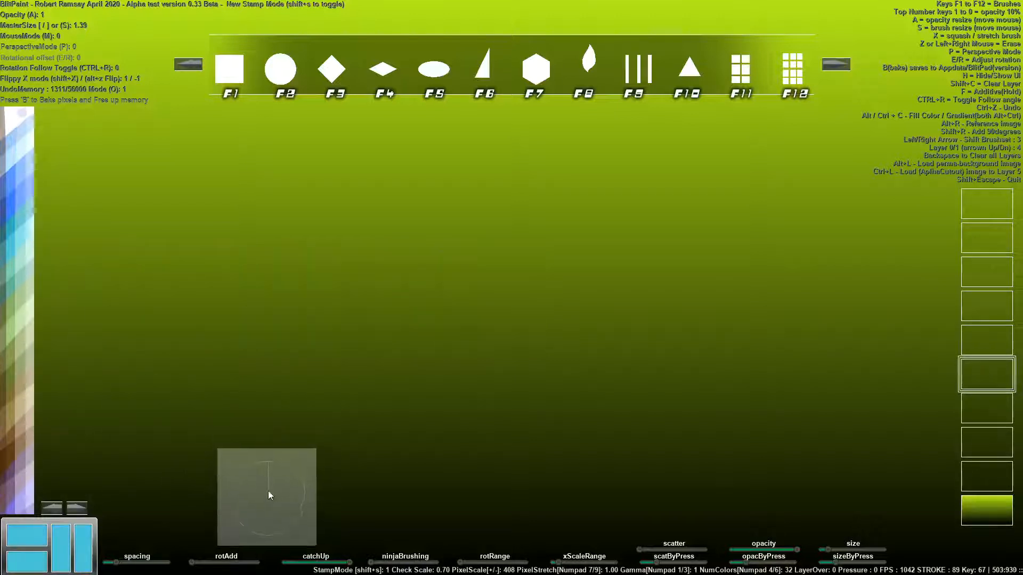
click(215, 330)
click(331, 325)
click(459, 321)
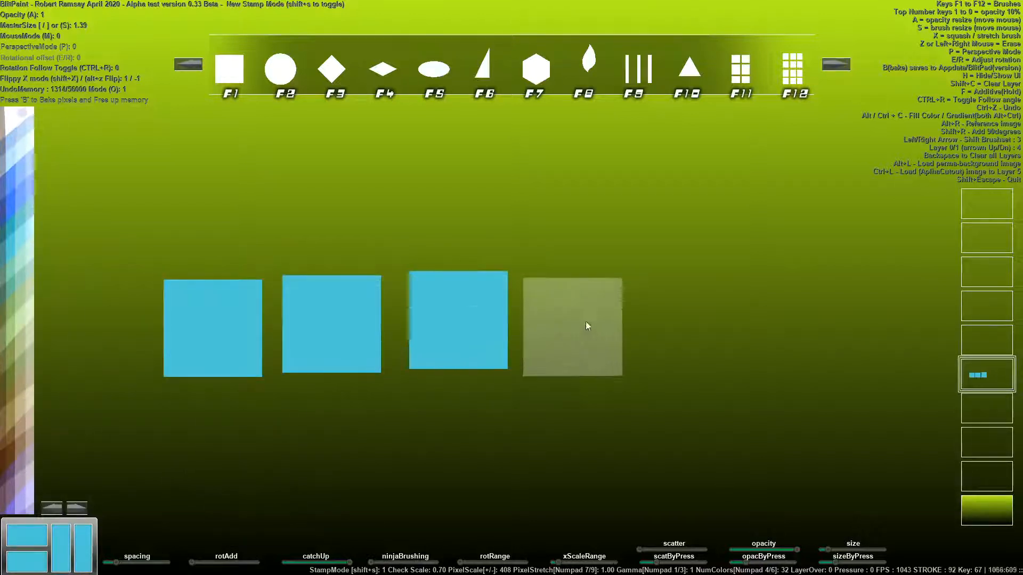
Stamp a fourth cyan square in the row and cut offset square shapes out of the three rightmost squares.
click(593, 328)
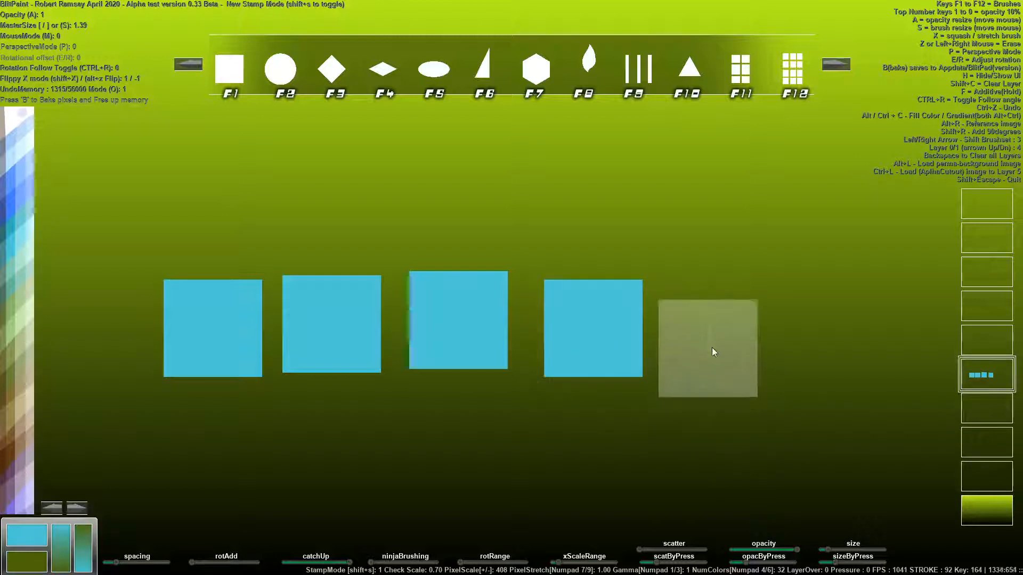
click(619, 349)
click(474, 352)
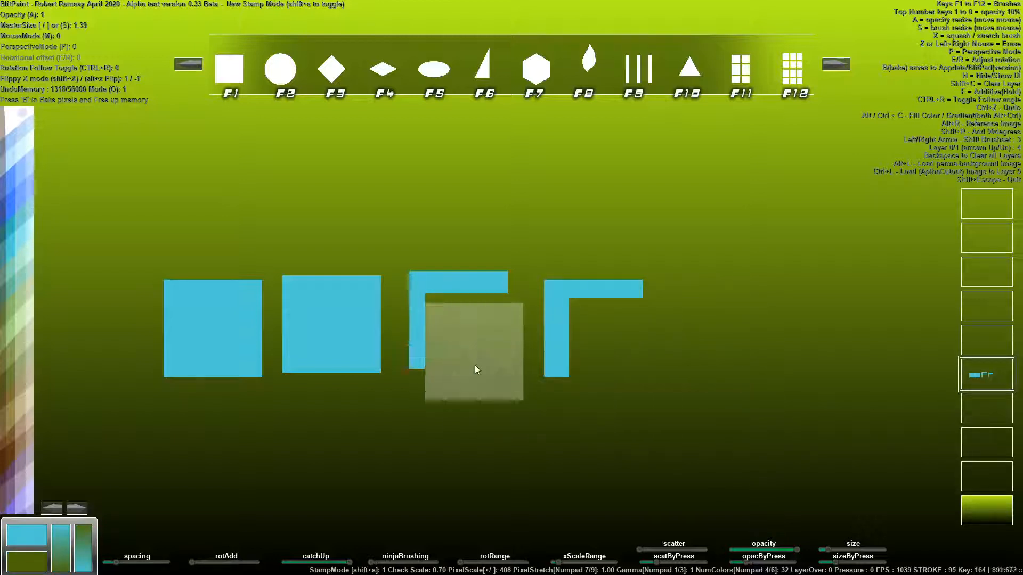
click(347, 341)
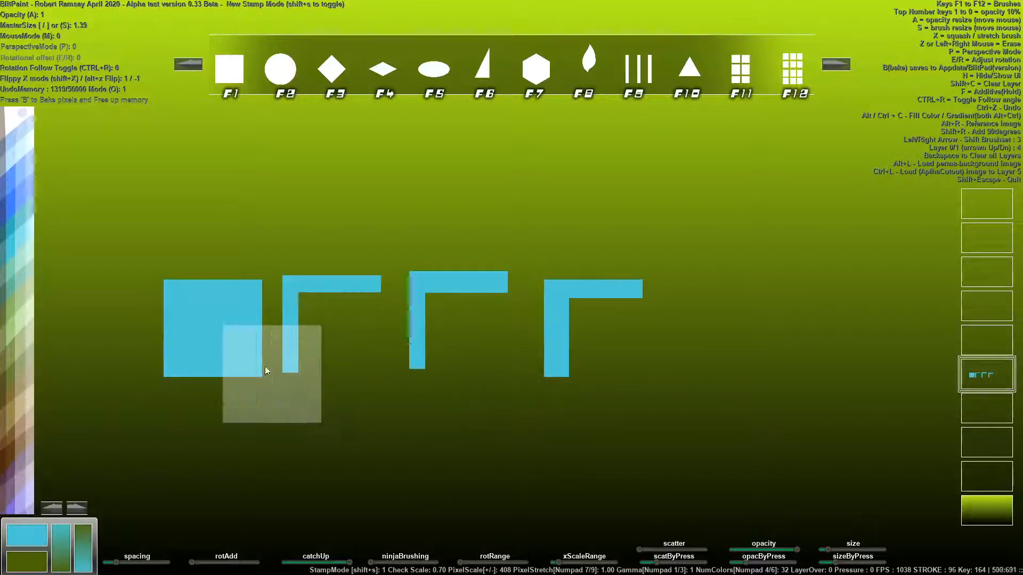
Stamp teal and cyan squares over and below the row, and scatter dark olive square stamps across the canvas.
click(242, 345)
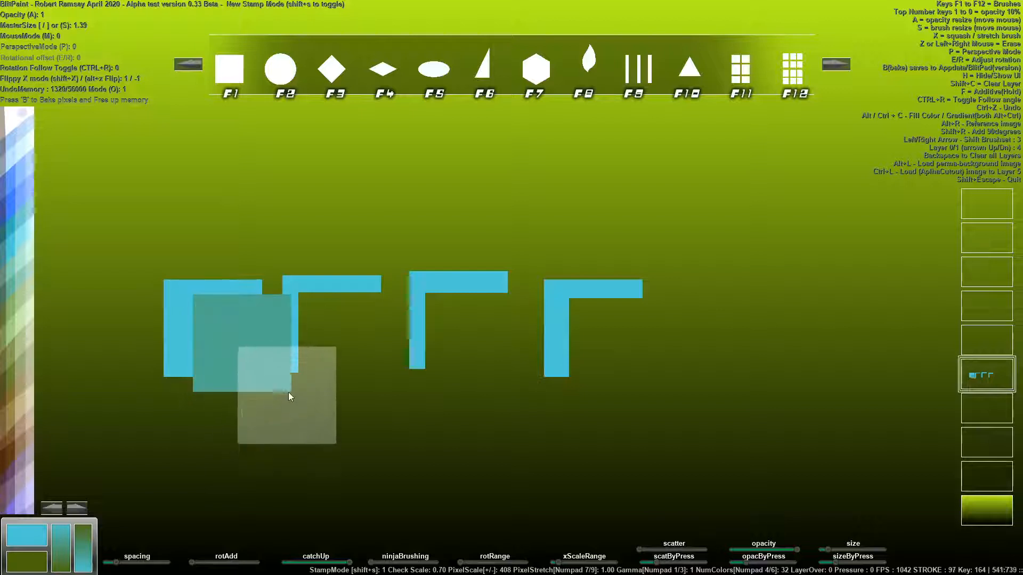
click(449, 451)
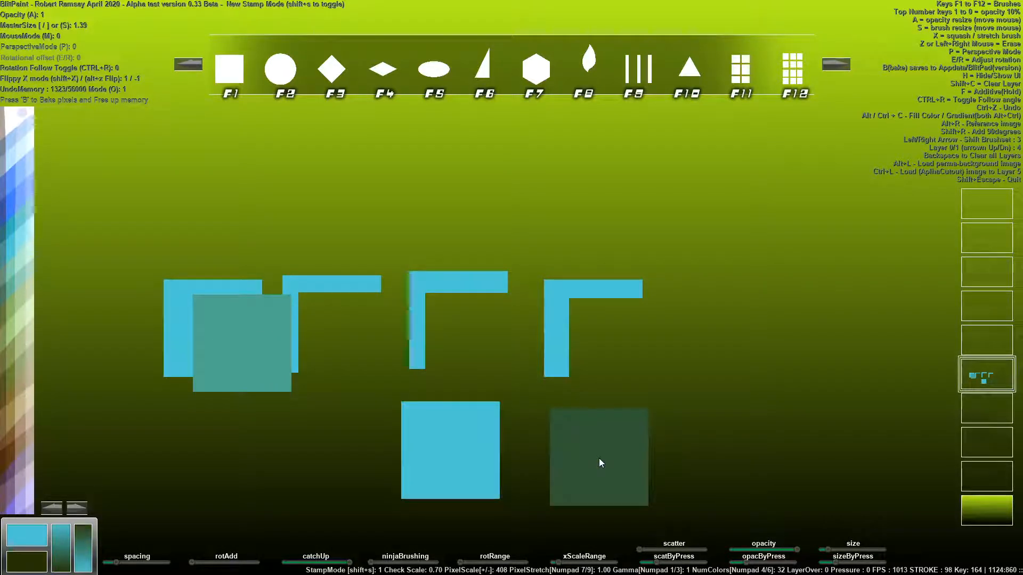
click(292, 379)
click(239, 367)
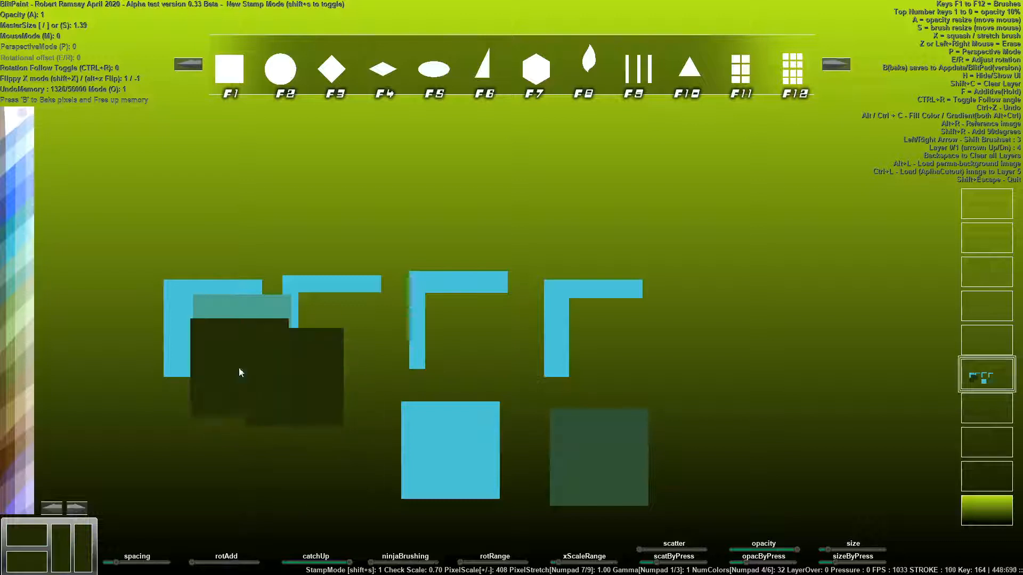
click(208, 429)
click(186, 315)
click(294, 303)
click(298, 389)
click(411, 439)
click(448, 475)
click(477, 270)
click(581, 355)
click(601, 431)
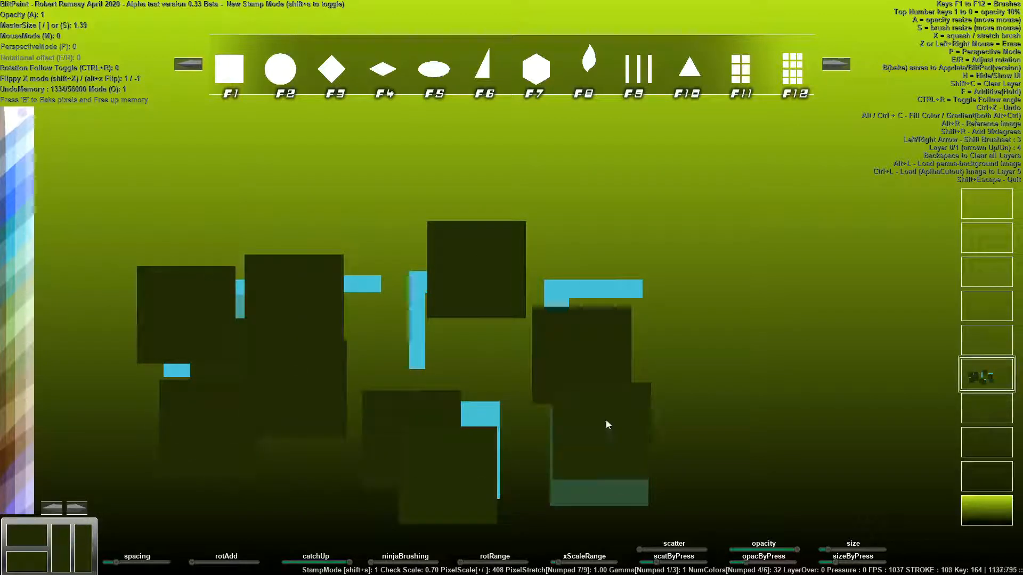
click(806, 319)
click(773, 431)
click(674, 267)
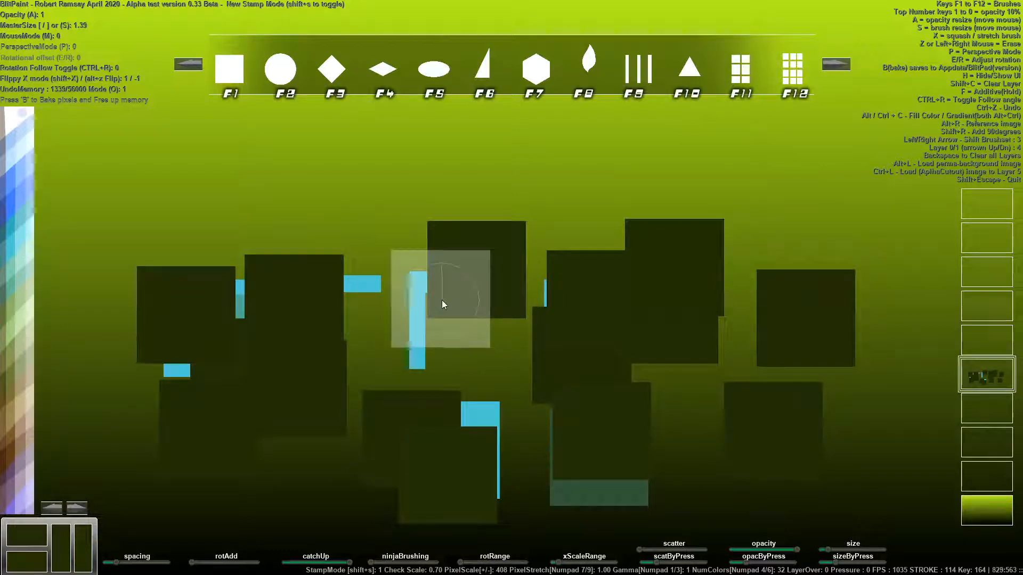
Erase single square-shaped pieces out of the dark olive squares with the stamp eraser.
right_click(447, 308)
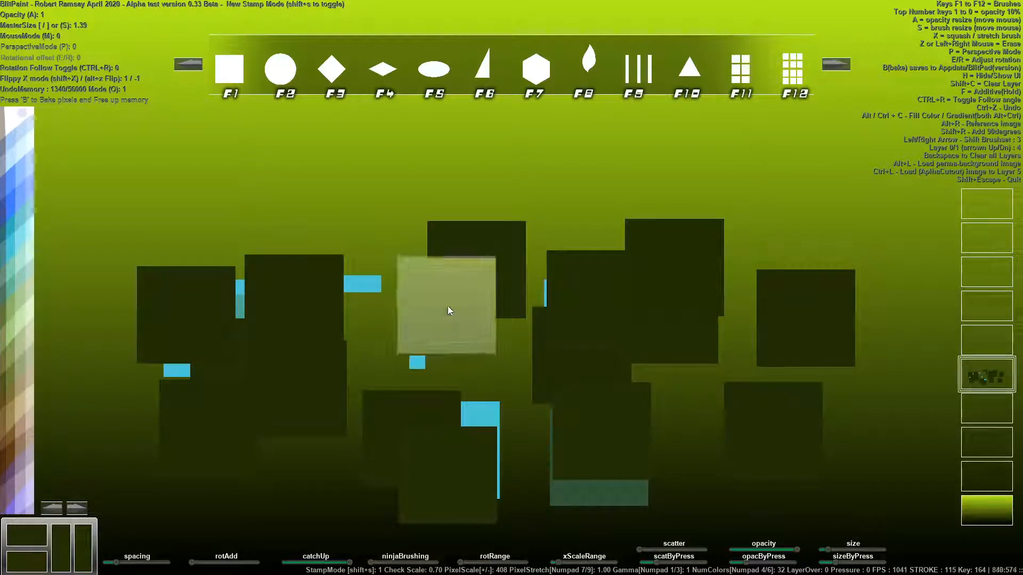
right_click(341, 319)
right_click(228, 382)
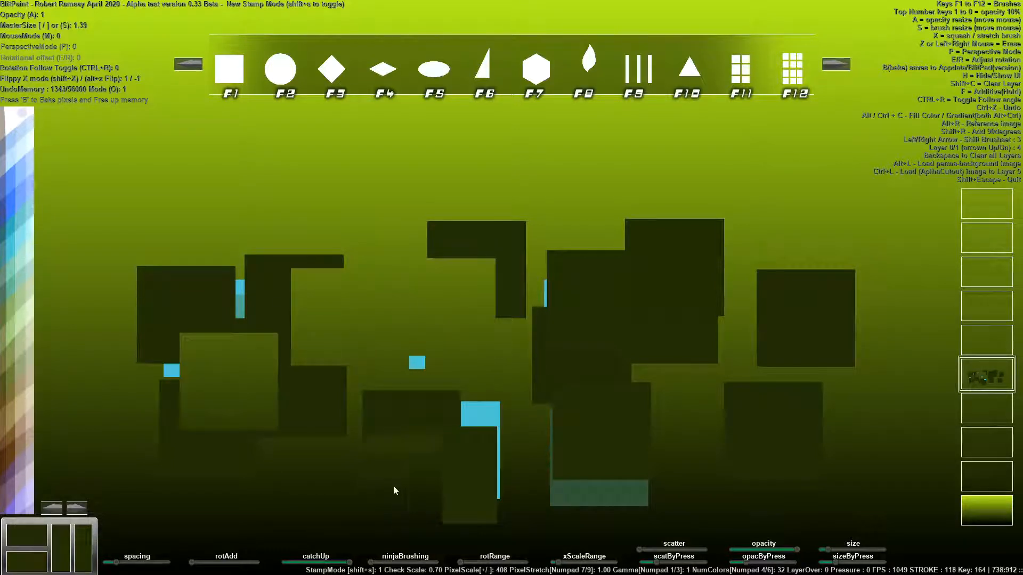
right_click(611, 301)
right_click(679, 248)
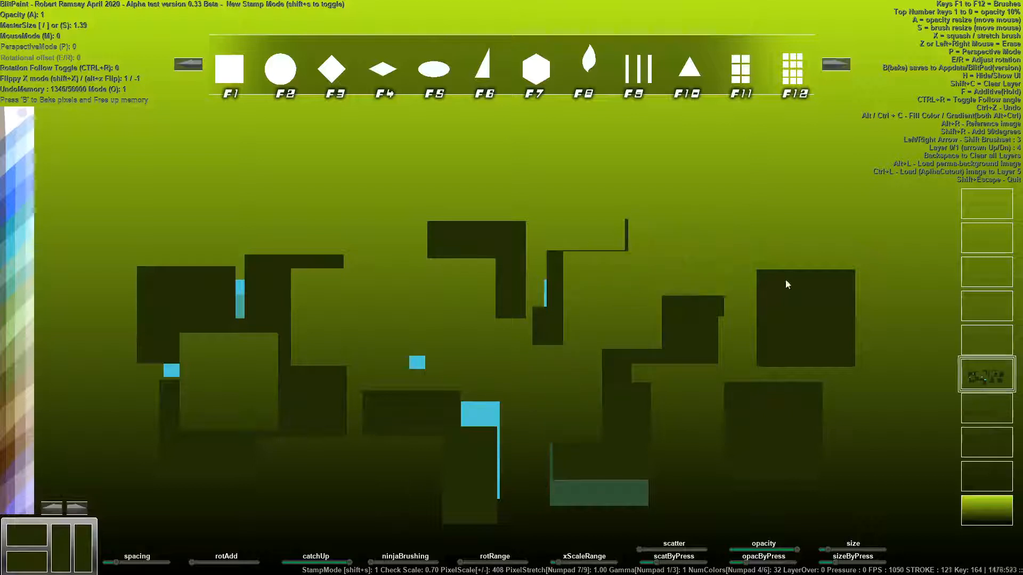
Turn off Stamp Mode and erase all remaining squares with continuous strokes.
key(shift+s)
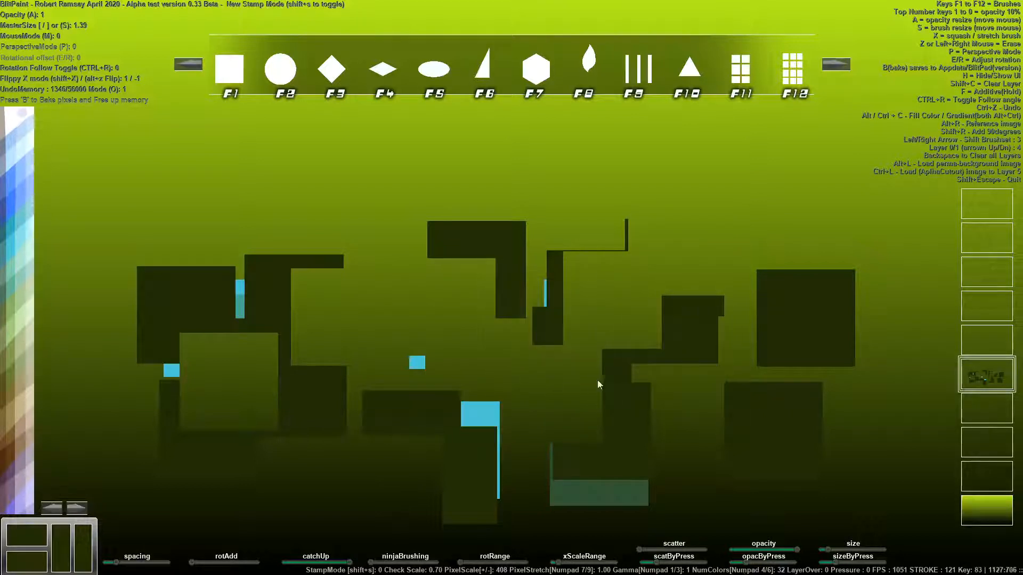
mouse_move(597, 380)
mouse_down()
mouse_move(671, 361)
mouse_move(781, 423)
mouse_move(699, 521)
mouse_move(401, 524)
mouse_move(644, 258)
mouse_move(188, 363)
mouse_move(371, 275)
mouse_move(627, 219)
mouse_up()
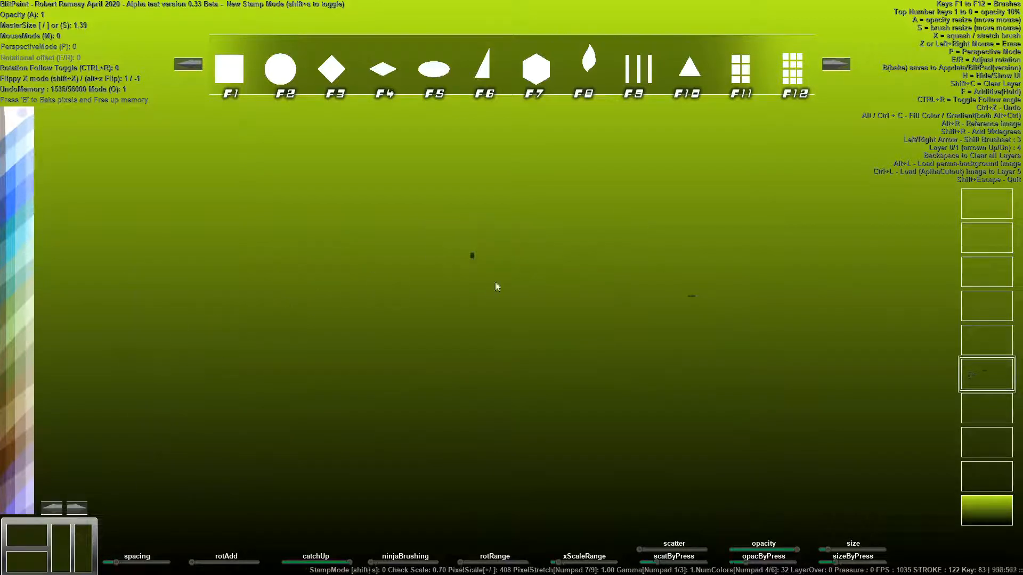
mouse_move(415, 253)
mouse_down()
mouse_move(430, 248)
mouse_move(465, 324)
mouse_move(338, 248)
mouse_up()
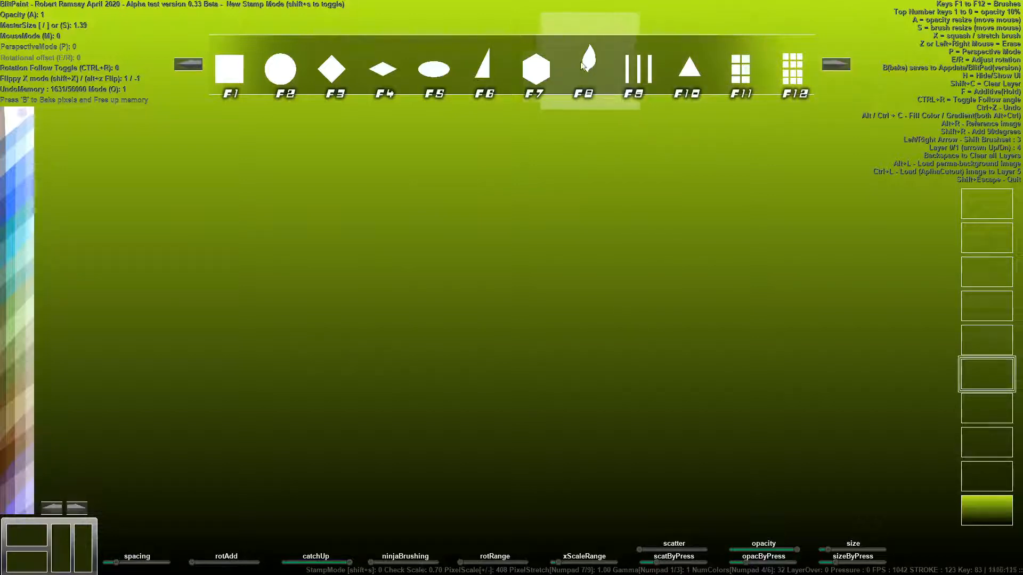
Place two dark circles side by side as eyes and a diamond between and below them as a nose.
click(358, 239)
click(551, 236)
mouse_move(331, 68)
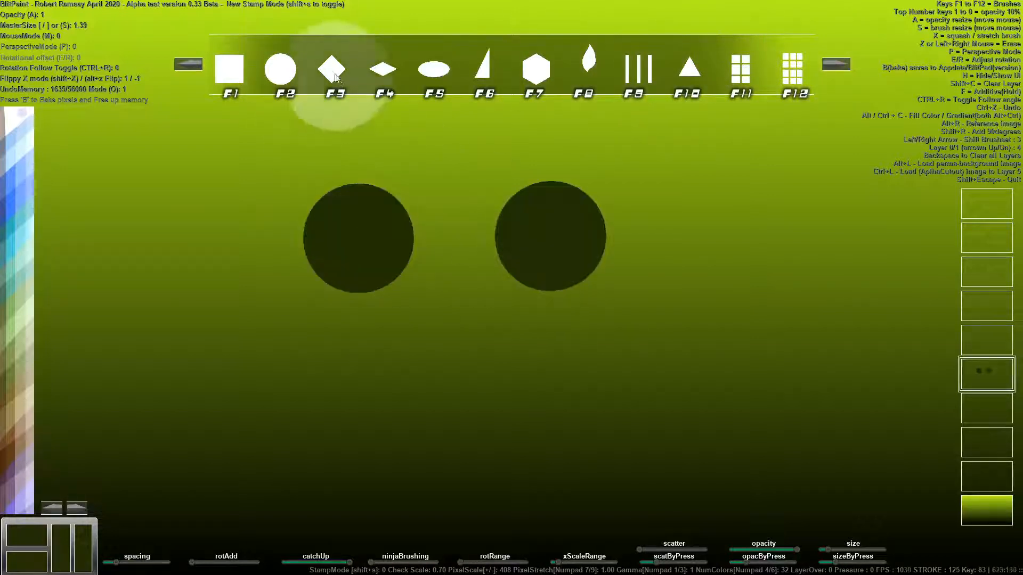
Switch to the right-triangle brush, try it below the diamond and undo the mark.
mouse_move(483, 69)
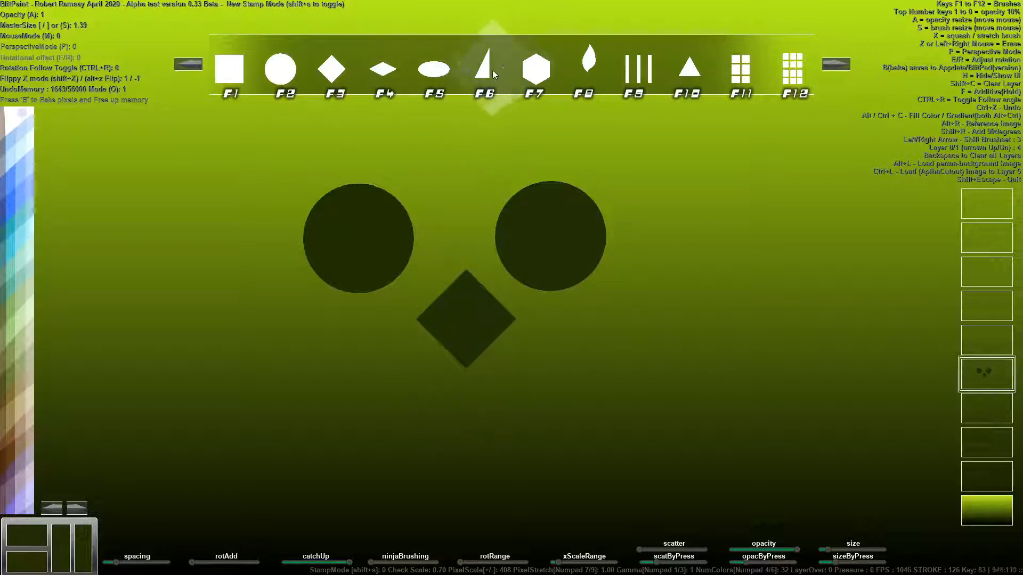
click(494, 478)
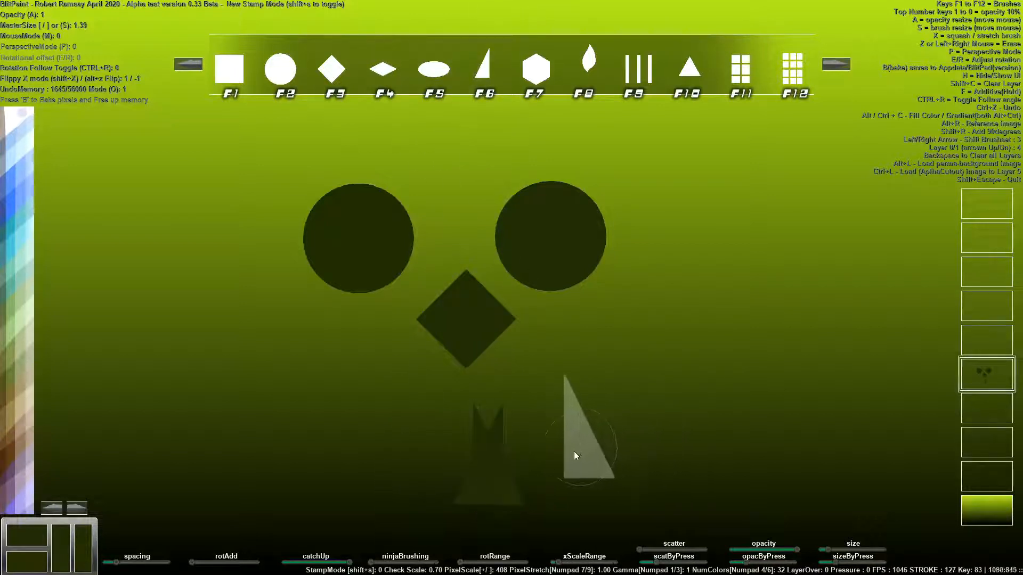
key(ctrl+z)
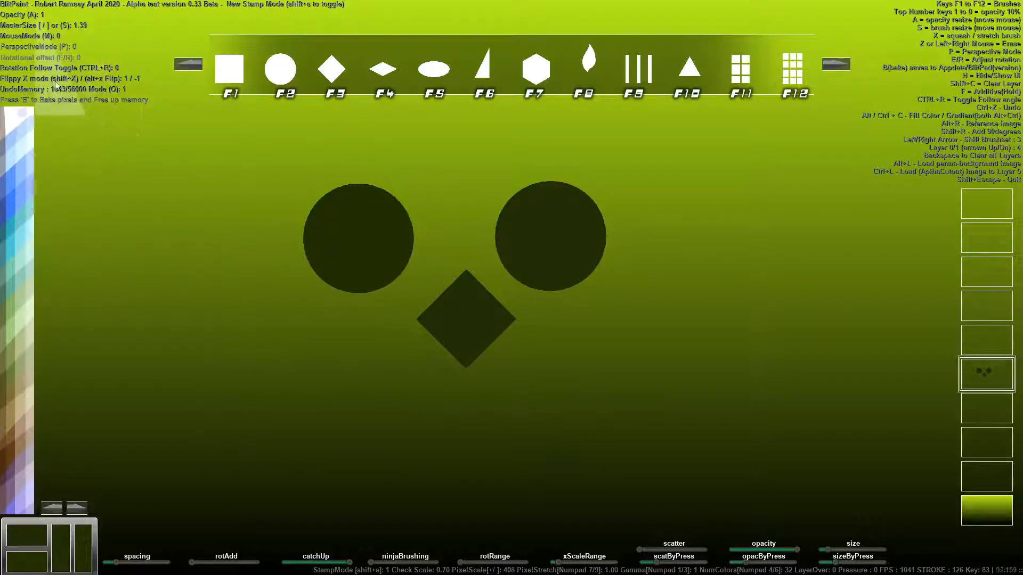
Turn off Flippy X mode and stamp two mirrored right triangles side by side below the diamond.
key(shift+x)
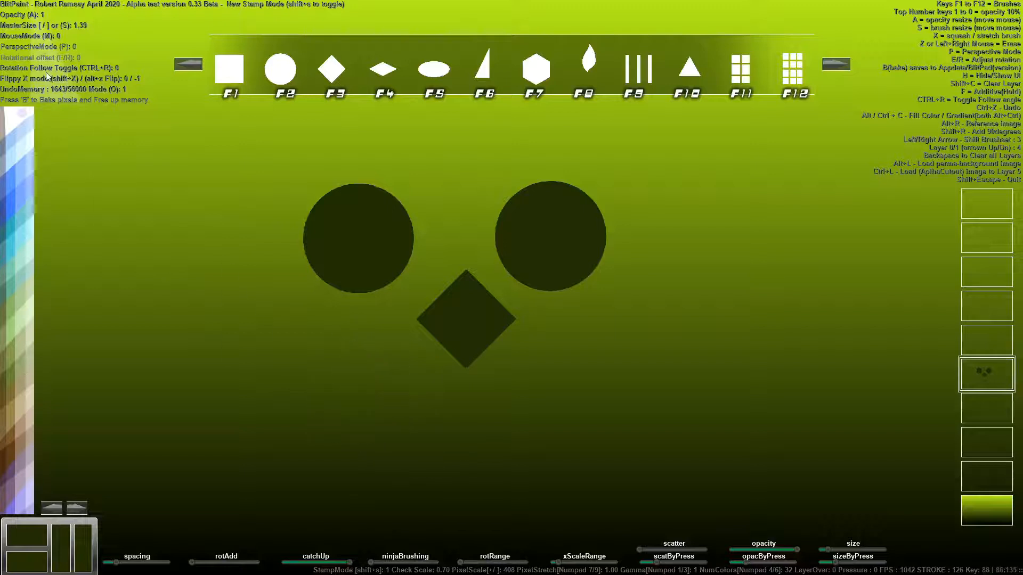
key(shift+x)
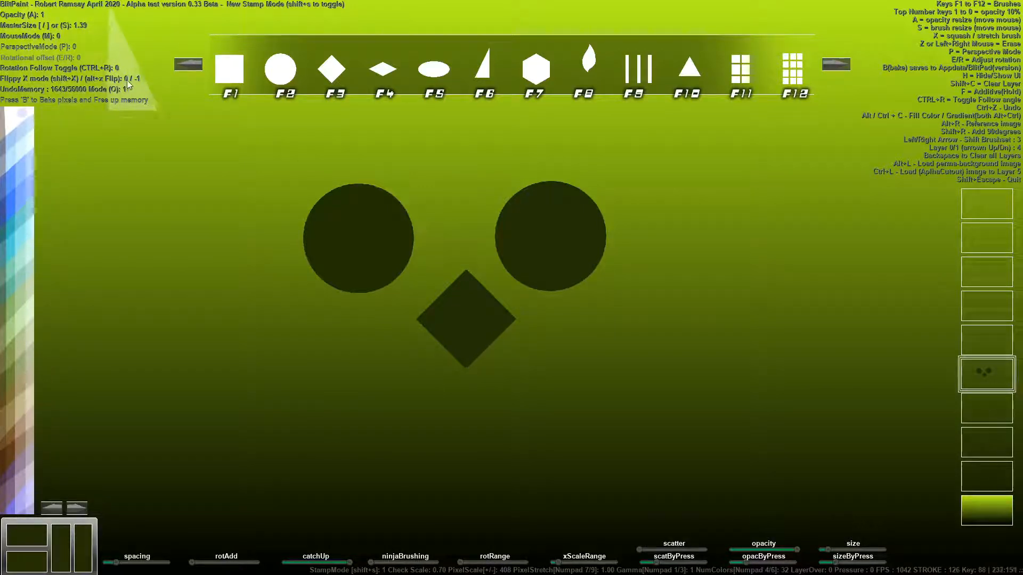
key(alt+x)
key(shift+x)
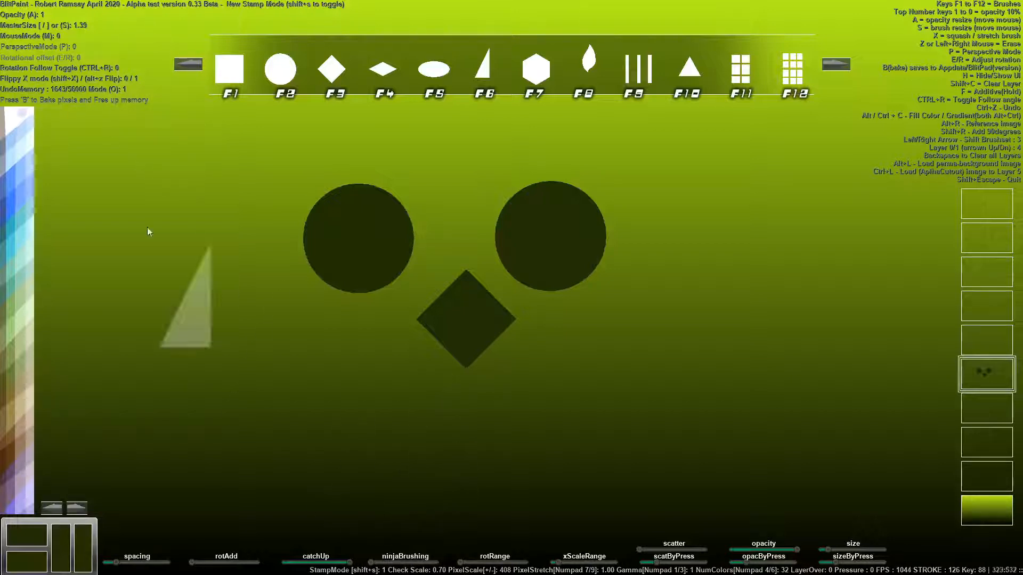
click(446, 471)
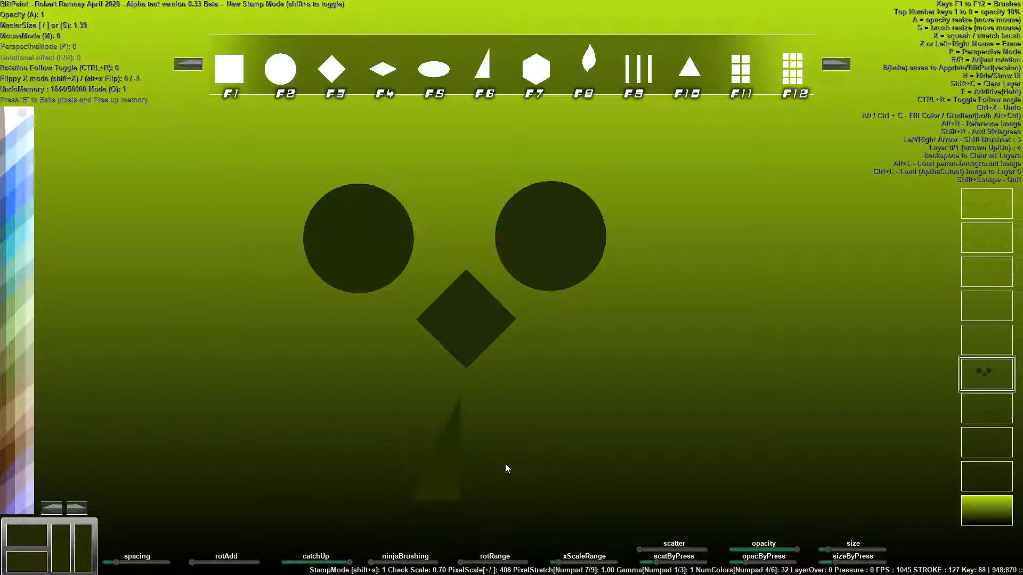
key(alt+x)
click(487, 468)
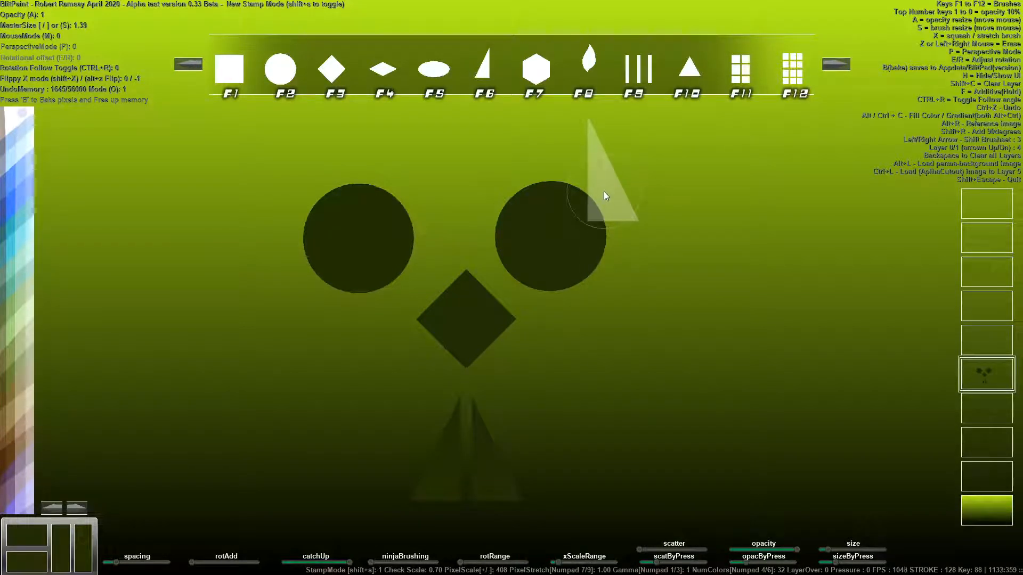
Stamp mirrored right triangles as eyebrows above both circles, using rotation offsets of 90 and 270 degrees.
key(shift+r)
click(569, 146)
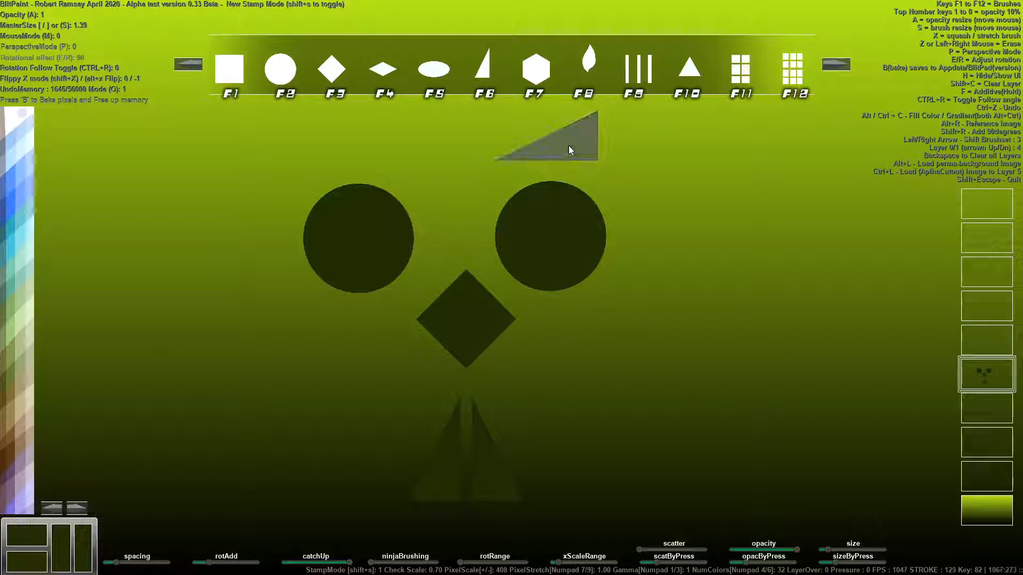
key(alt+x)
key(alt+x)
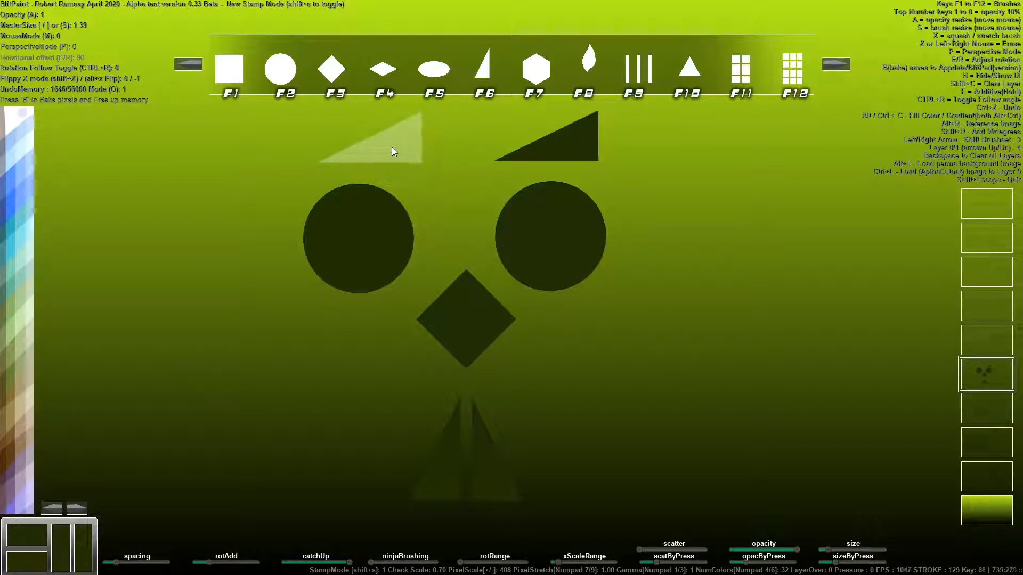
key(shift+r)
key(shift+r)
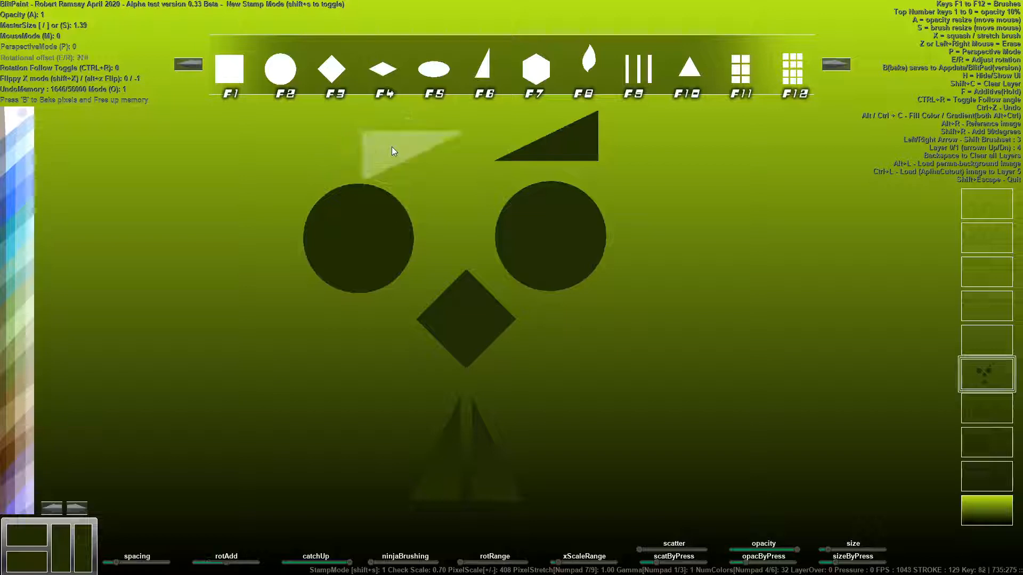
key(alt+x)
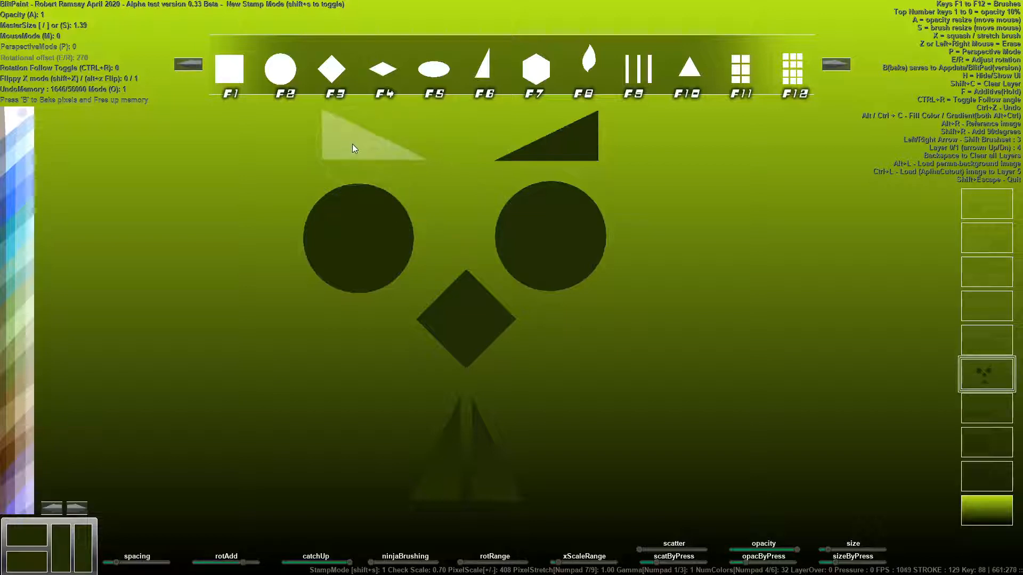
click(350, 146)
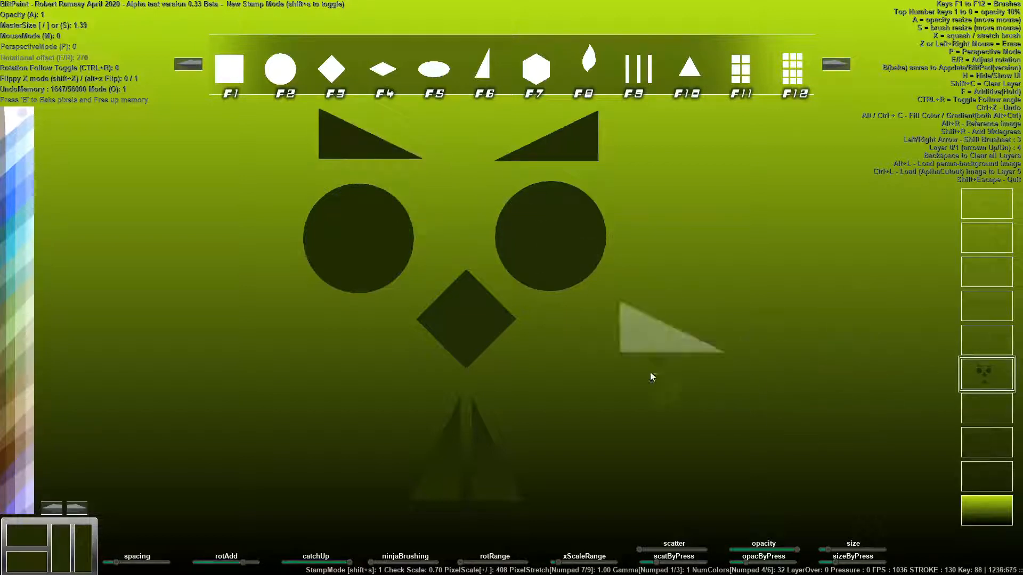
Set the leaf brush to follow the stroke with a 180-degree offset and wider spacing, and stamp one leaf on the right circle.
click(602, 62)
key(ctrl+r)
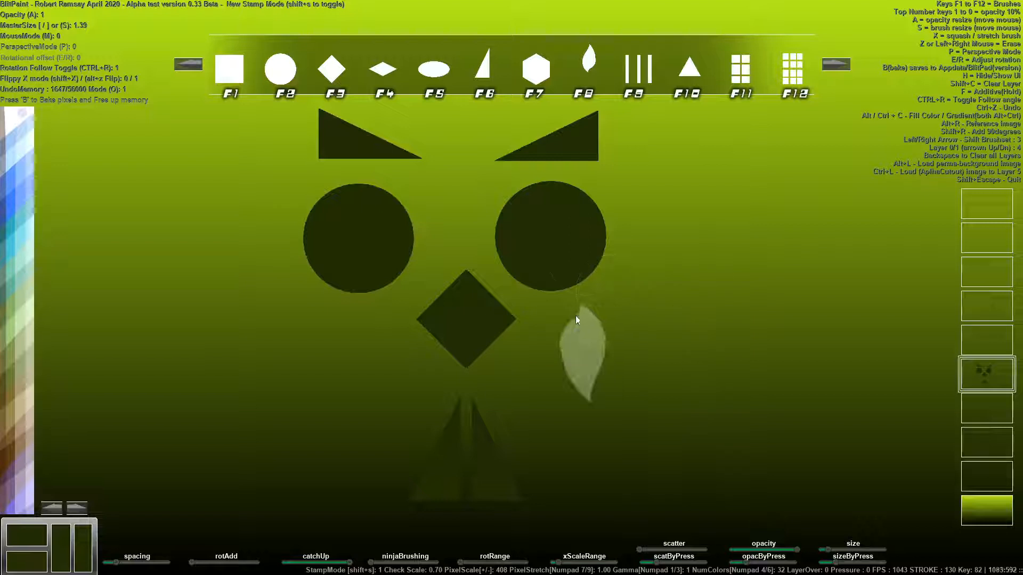
key(shift+r)
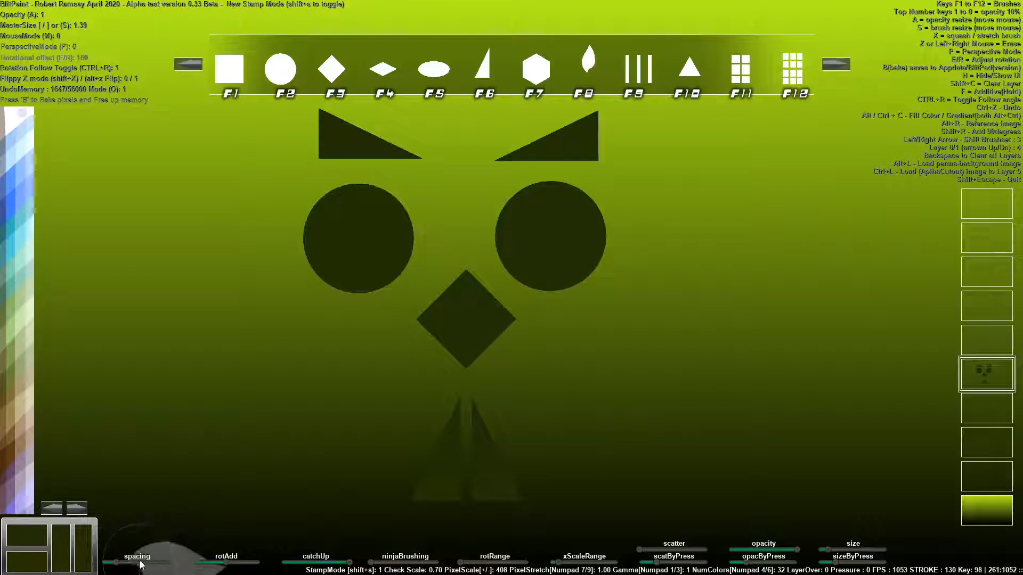
drag(139, 562, 151, 562)
click(591, 198)
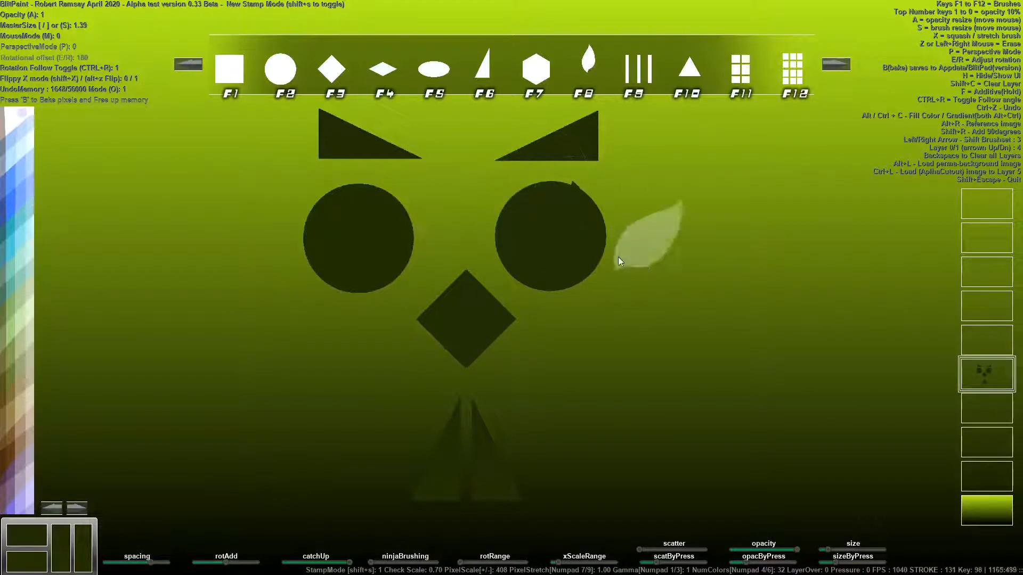
Turn off Stamp Mode and ring both circles with leaf-shaped spikes, undoing the oversized spikes around the left one.
key(shift+s)
mouse_move(584, 191)
mouse_down()
mouse_move(612, 269)
mouse_move(524, 283)
mouse_move(493, 235)
mouse_move(540, 194)
mouse_up()
mouse_move(349, 250)
mouse_down()
mouse_move(334, 286)
mouse_move(373, 286)
mouse_move(392, 241)
mouse_move(376, 214)
mouse_move(314, 231)
mouse_move(412, 292)
mouse_up()
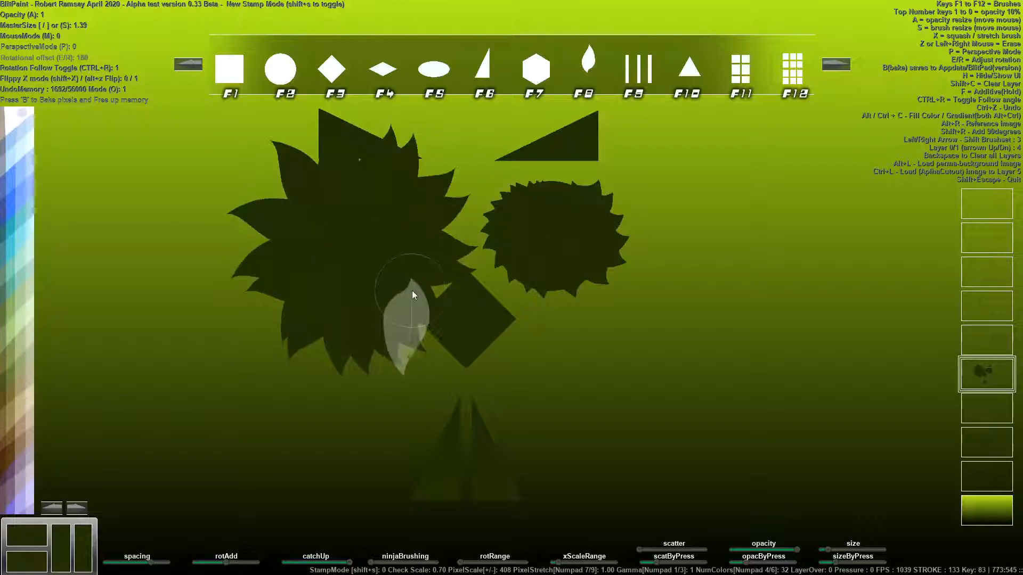
key(ctrl+z)
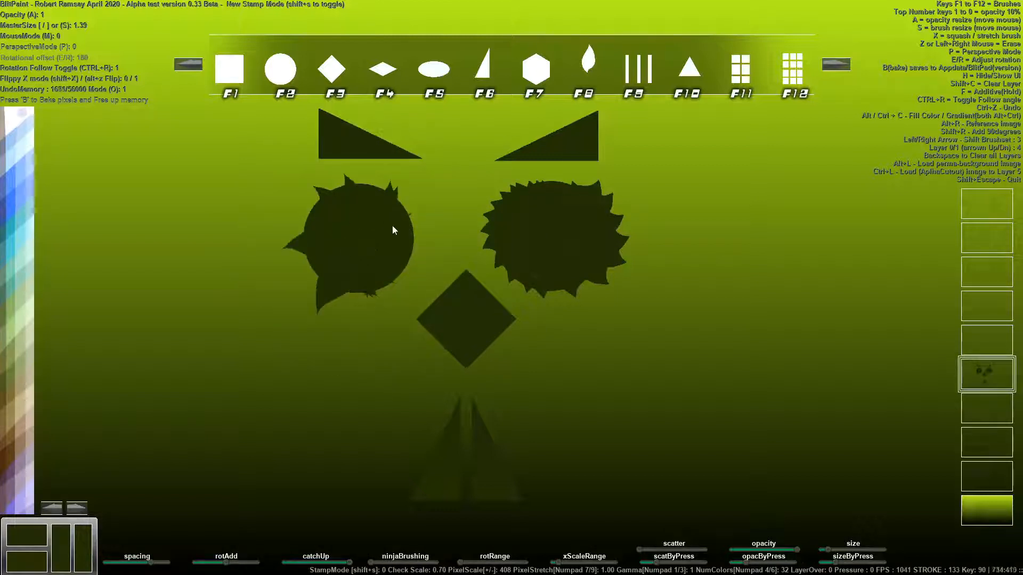
drag(385, 205, 382, 233)
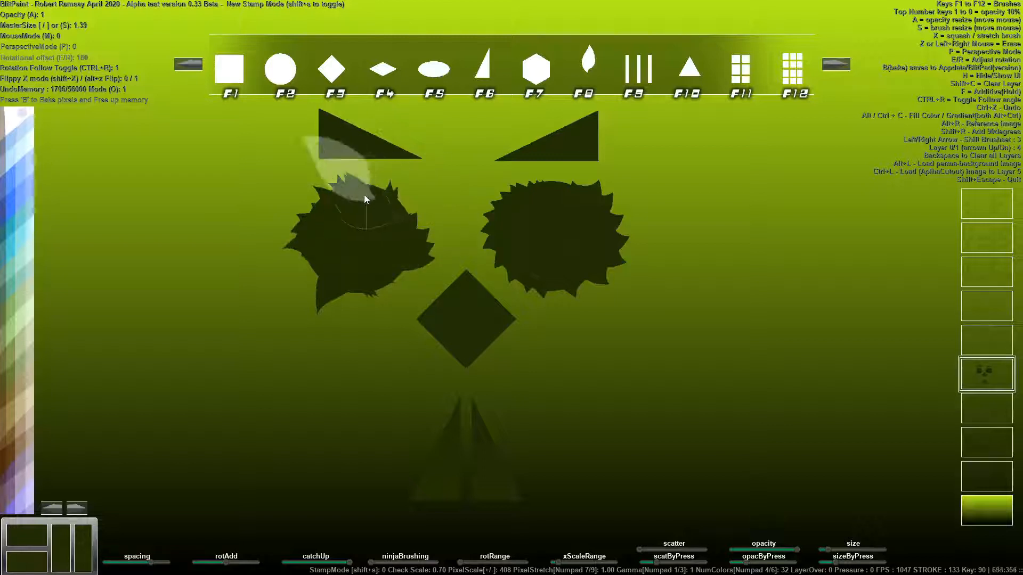
key(r)
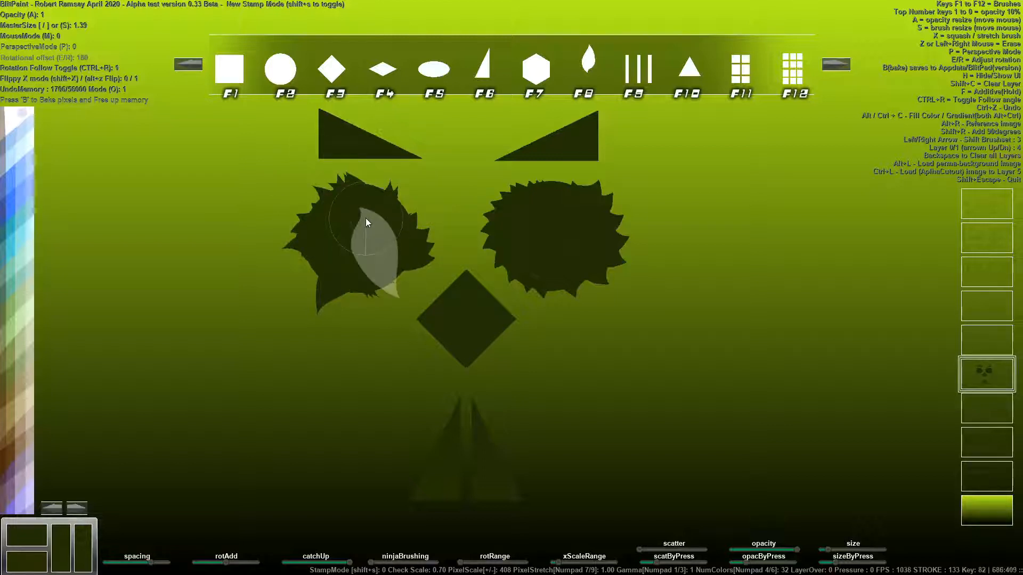
Ring both circles with large leaf spikes using a 360-degree rotation offset, and clear all layers.
mouse_move(356, 218)
mouse_down()
mouse_move(366, 231)
mouse_move(356, 264)
mouse_move(368, 261)
mouse_up()
mouse_move(504, 255)
mouse_down()
mouse_move(552, 234)
mouse_move(586, 282)
mouse_move(575, 249)
mouse_move(521, 224)
mouse_move(601, 305)
mouse_up()
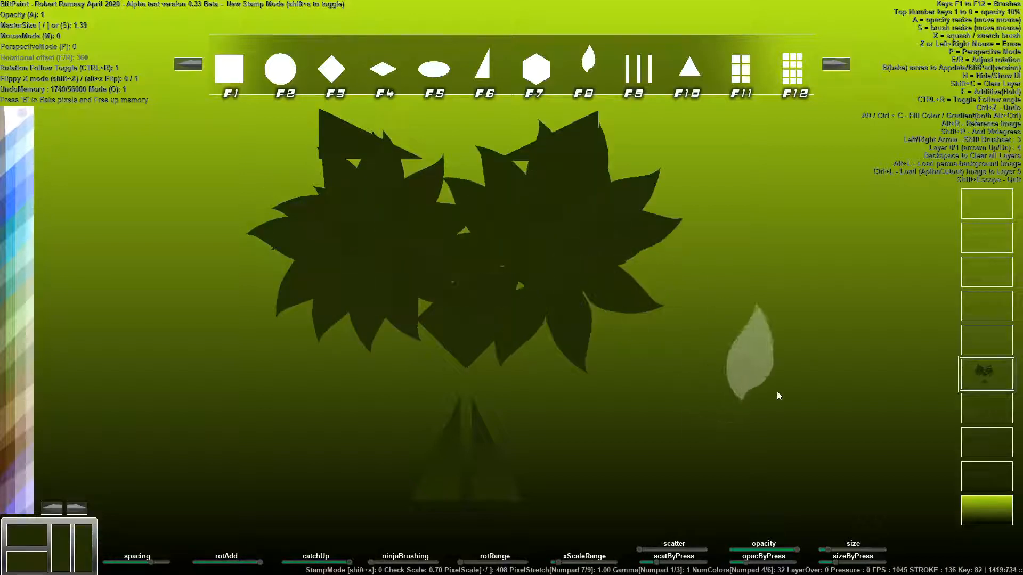
key(Return)
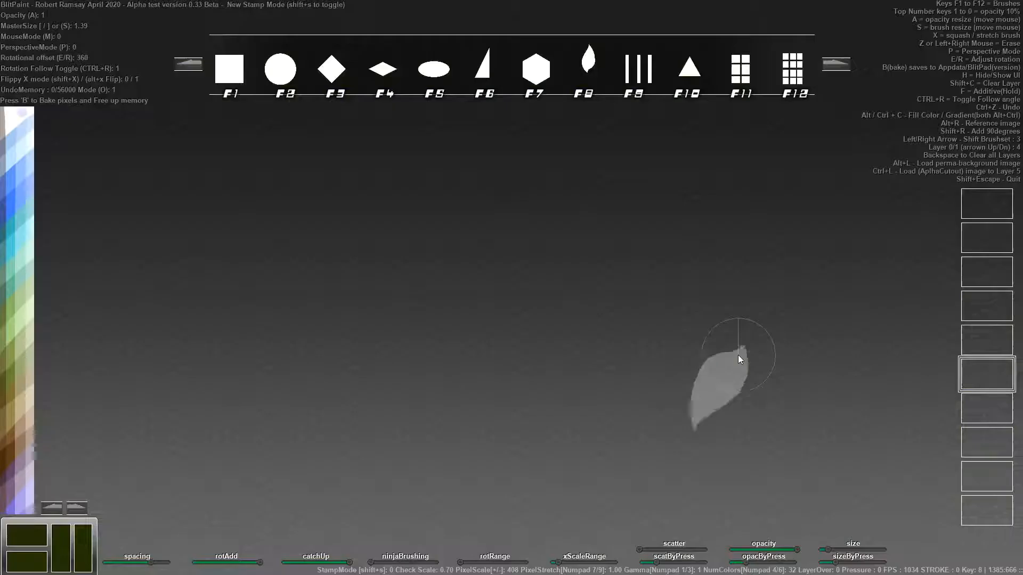
key(BackSpace)
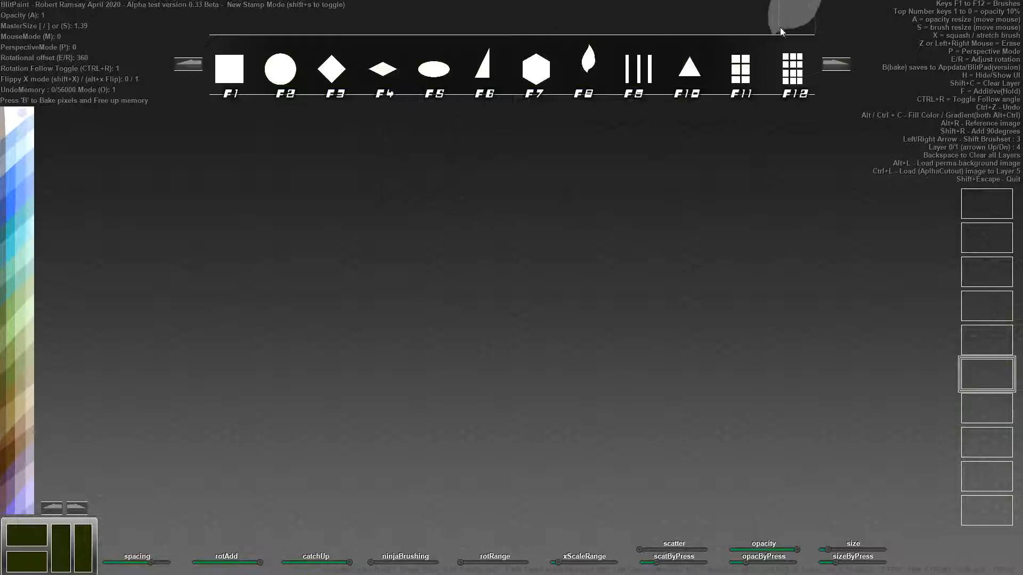
Switch to brush set 4 and paint a dark green band of bushes across the canvas with the branch brush.
click(837, 64)
click(227, 57)
mouse_move(252, 308)
mouse_down()
mouse_move(345, 322)
mouse_move(651, 336)
mouse_move(653, 367)
mouse_move(630, 352)
mouse_move(658, 399)
mouse_move(703, 402)
mouse_up()
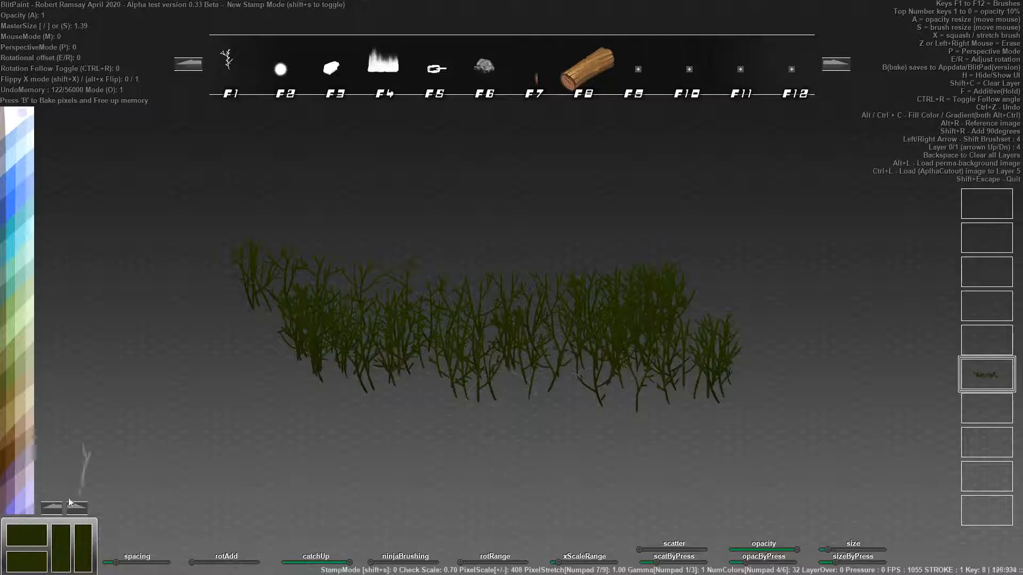
Pick turquoise and pale lilac as the two colours and fill the background with a blue-to-lilac gradient.
click(27, 499)
right_click(16, 221)
click(92, 560)
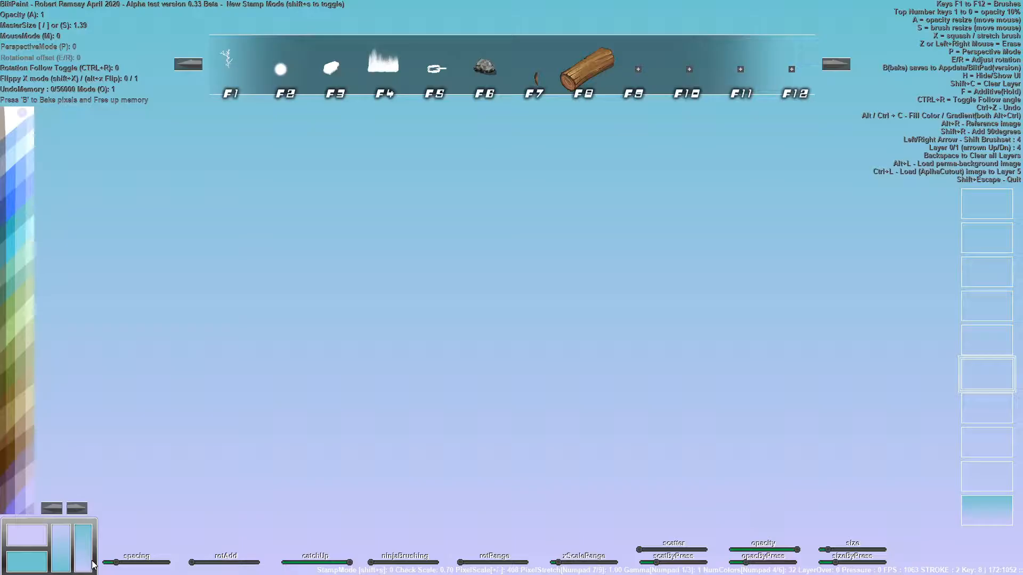
Paint a faint lilac and turquoise band of branches, and cover it with denser branches in brown and teal green.
mouse_move(526, 358)
mouse_down()
mouse_move(645, 363)
mouse_move(383, 381)
mouse_move(333, 395)
mouse_up()
right_click(10, 295)
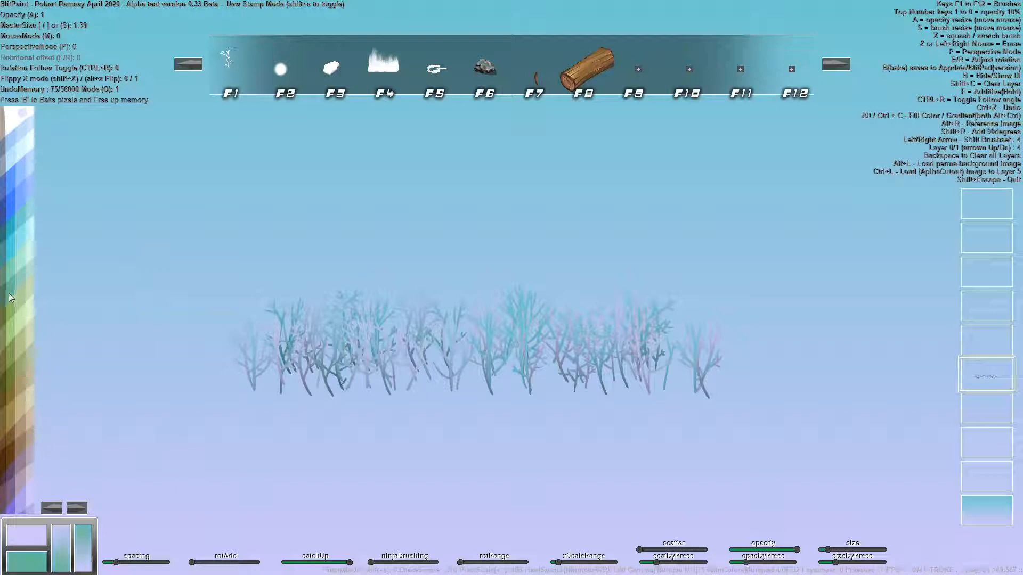
click(11, 472)
mouse_move(319, 355)
mouse_down()
mouse_move(297, 404)
mouse_move(565, 373)
mouse_move(533, 368)
mouse_move(550, 410)
mouse_move(277, 375)
mouse_move(789, 363)
mouse_move(318, 381)
mouse_up()
Paint pale mist over the base of the branches on layer 5 at 0.30 opacity.
key(Up)
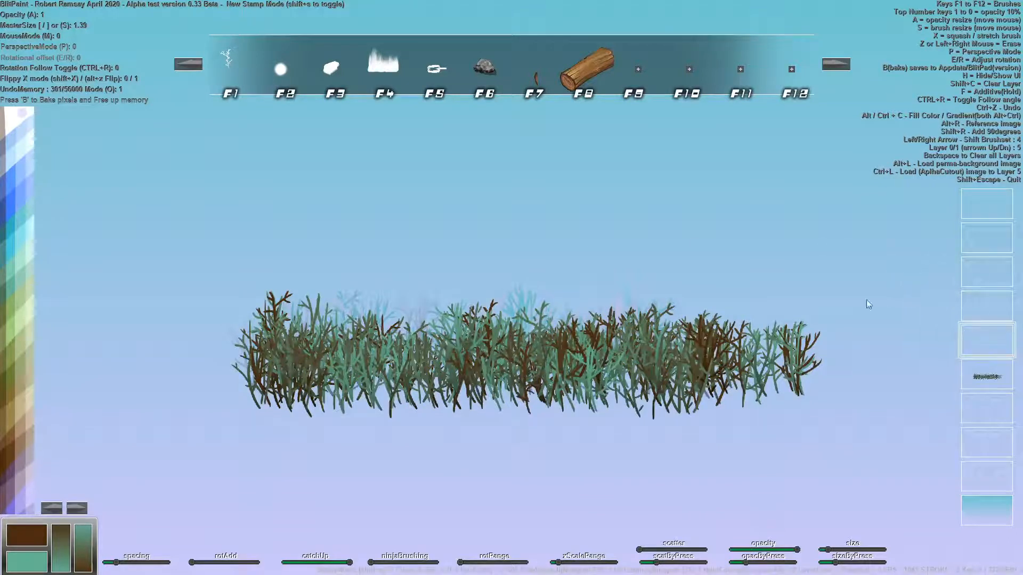
key(3)
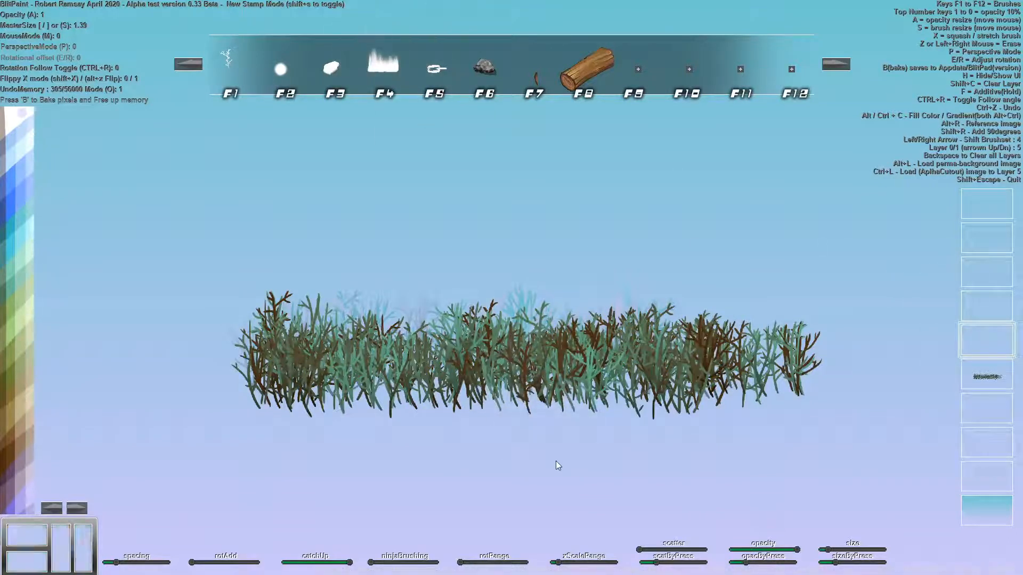
mouse_move(277, 429)
mouse_down()
mouse_move(684, 435)
mouse_move(507, 425)
mouse_move(447, 410)
mouse_move(453, 419)
mouse_move(773, 406)
mouse_move(799, 430)
mouse_up()
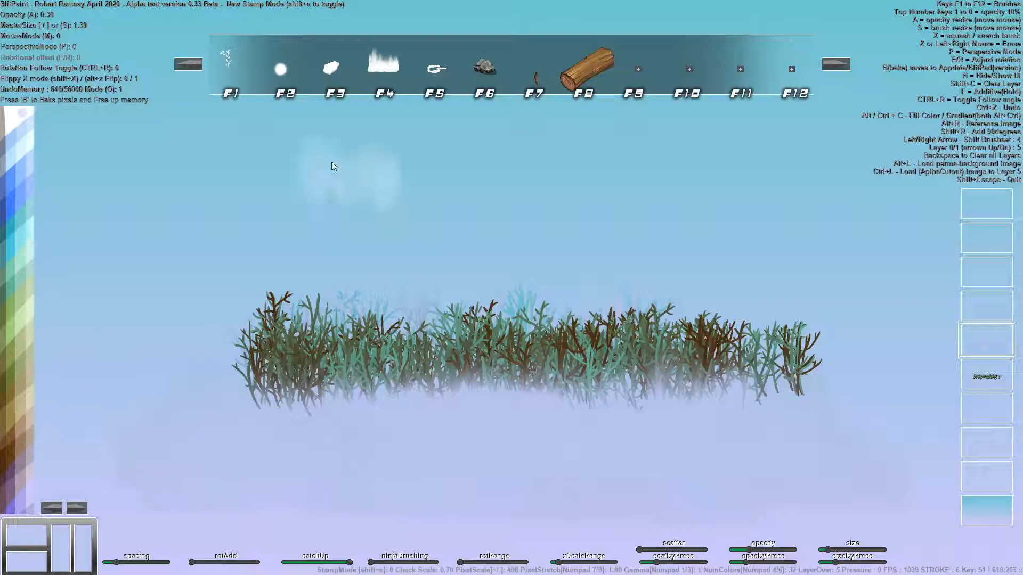
Paint flat sandy rock slabs below the branches on layer 3, using full opacity, a wider xScaleRange and master size 0.58.
key(0)
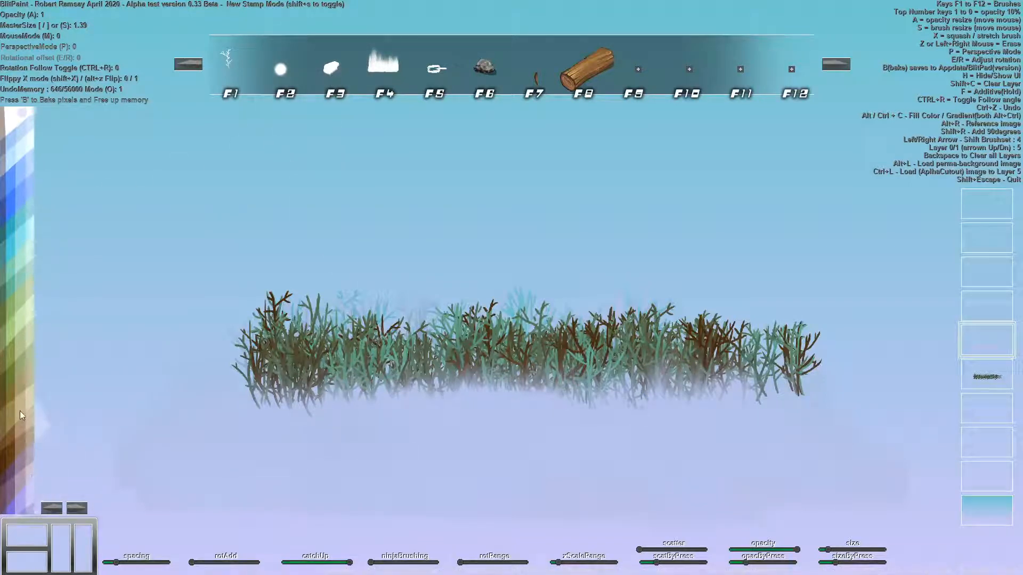
click(21, 411)
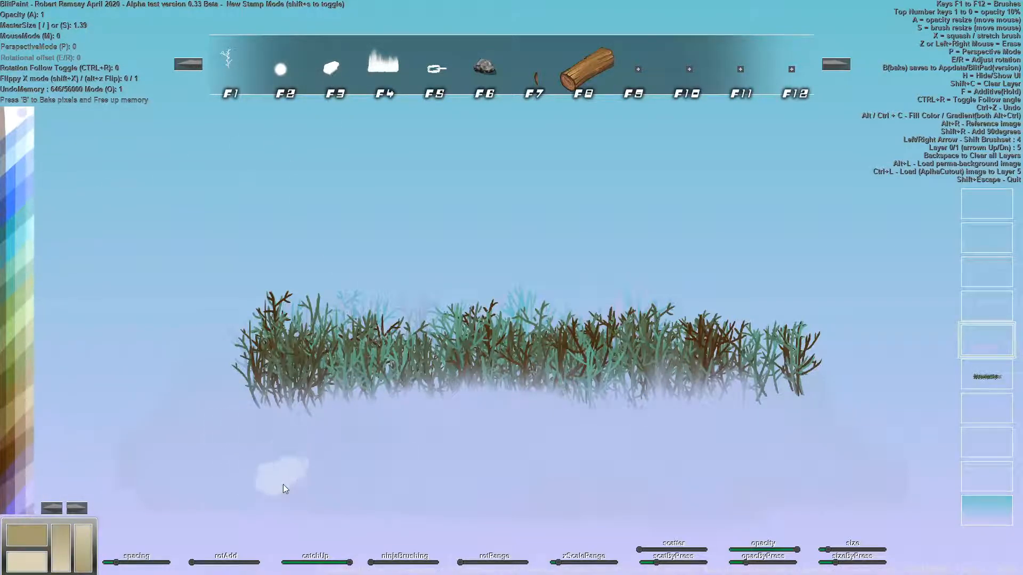
drag(557, 562, 582, 562)
key(s)
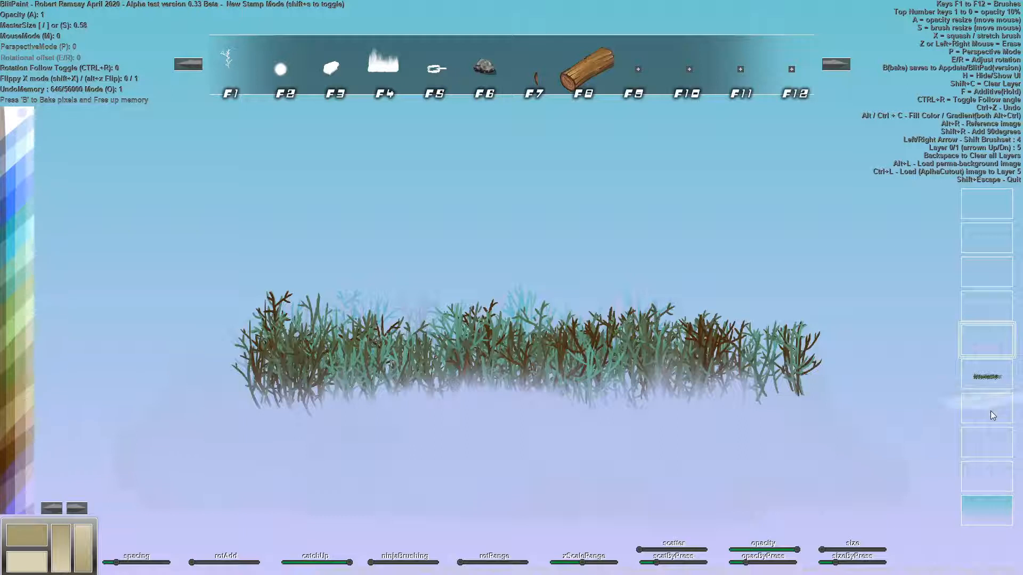
click(991, 407)
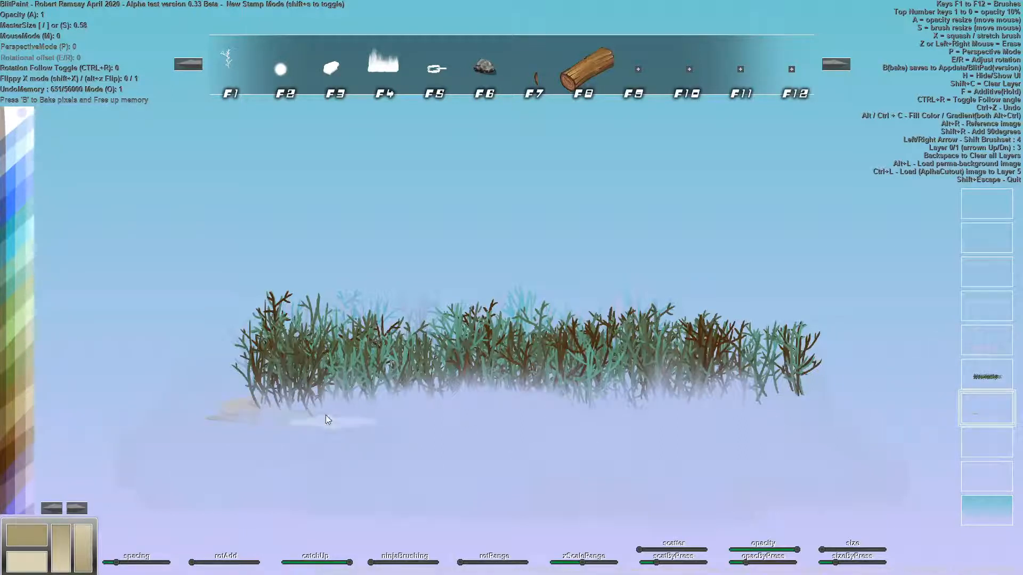
click(799, 391)
drag(878, 424, 405, 456)
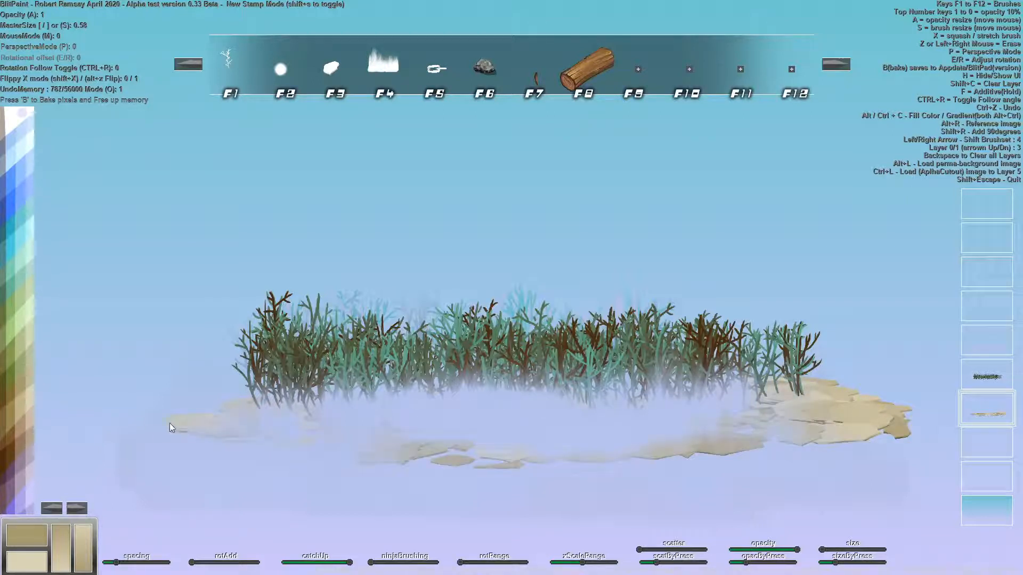
click(196, 423)
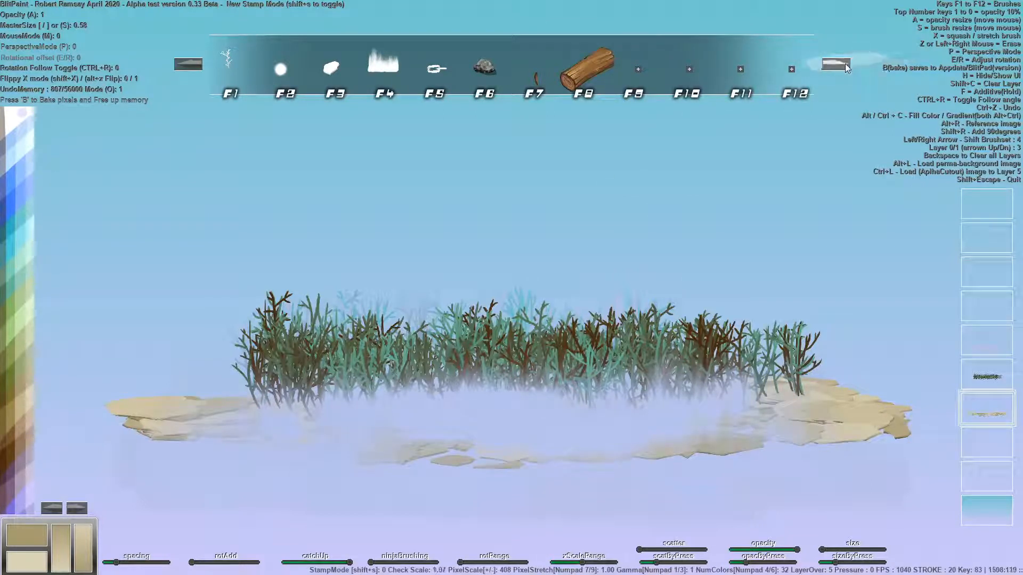
click(836, 63)
click(186, 66)
click(186, 66)
click(187, 66)
click(186, 66)
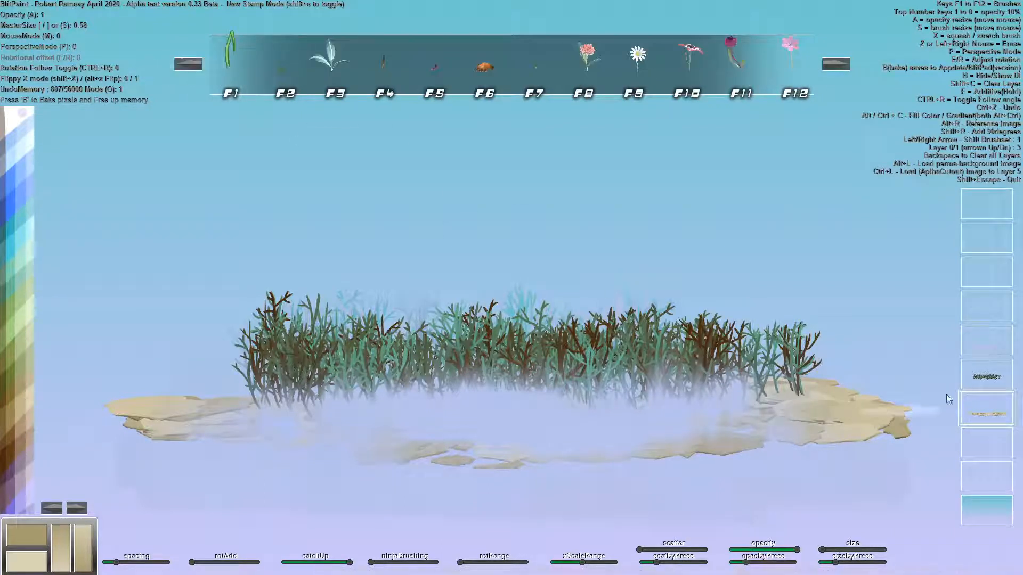
Merge the branch and mist layers into layer 3, keeping the rock slabs in front of the mist.
click(791, 284)
key(shift+c)
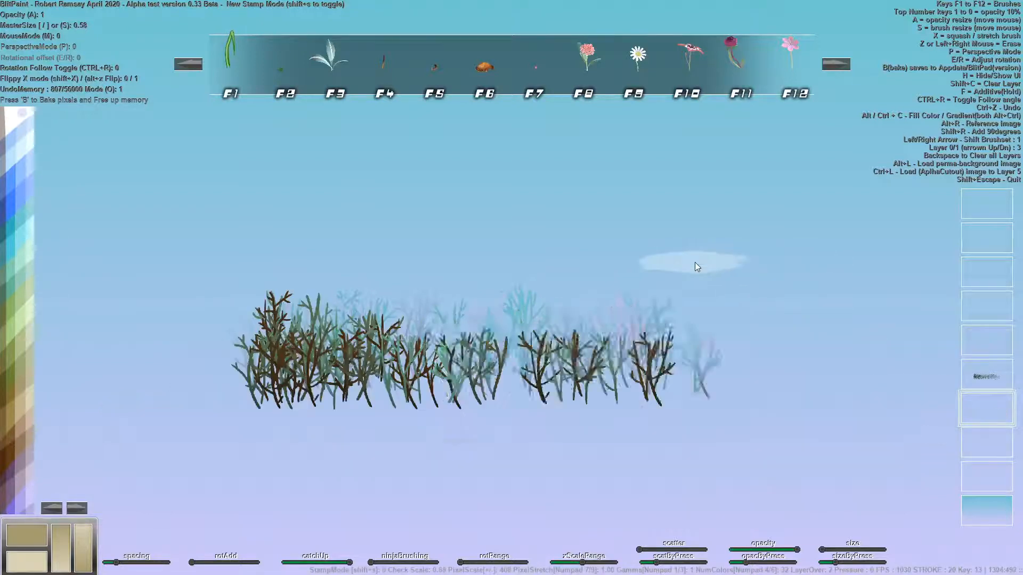
key(ctrl+z)
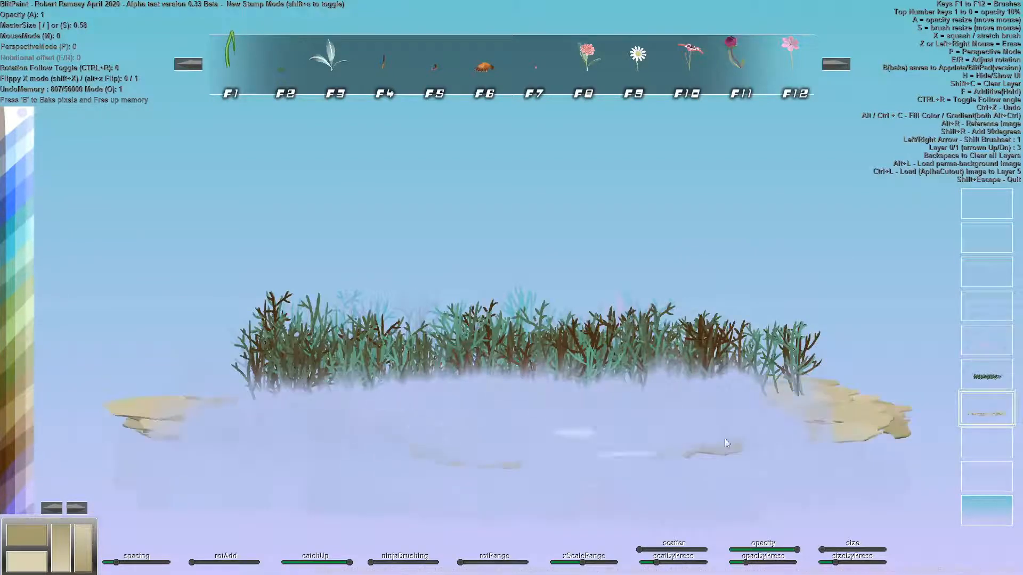
right_click(995, 374)
right_click(986, 347)
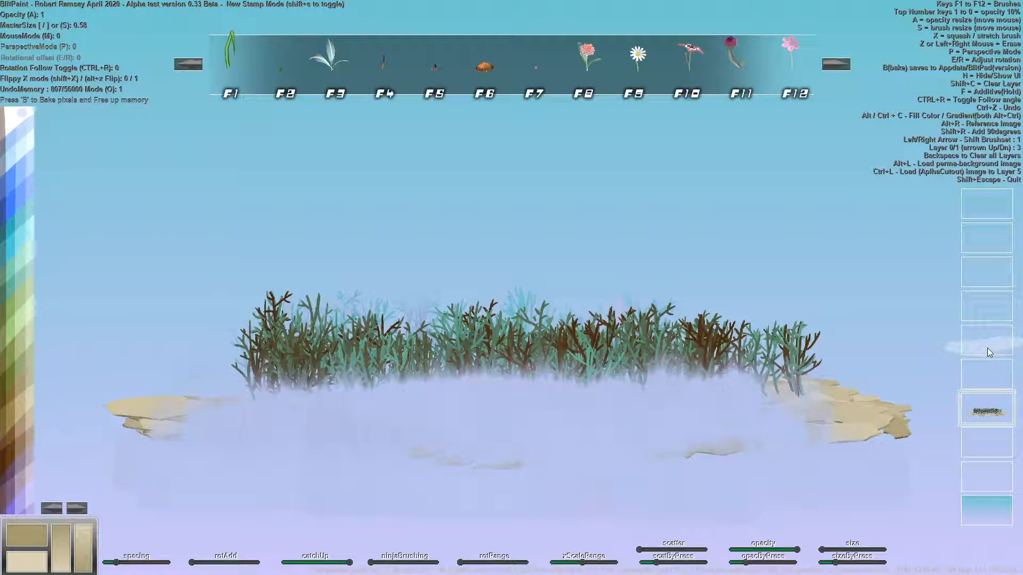
right_click(985, 374)
key(ctrl+z)
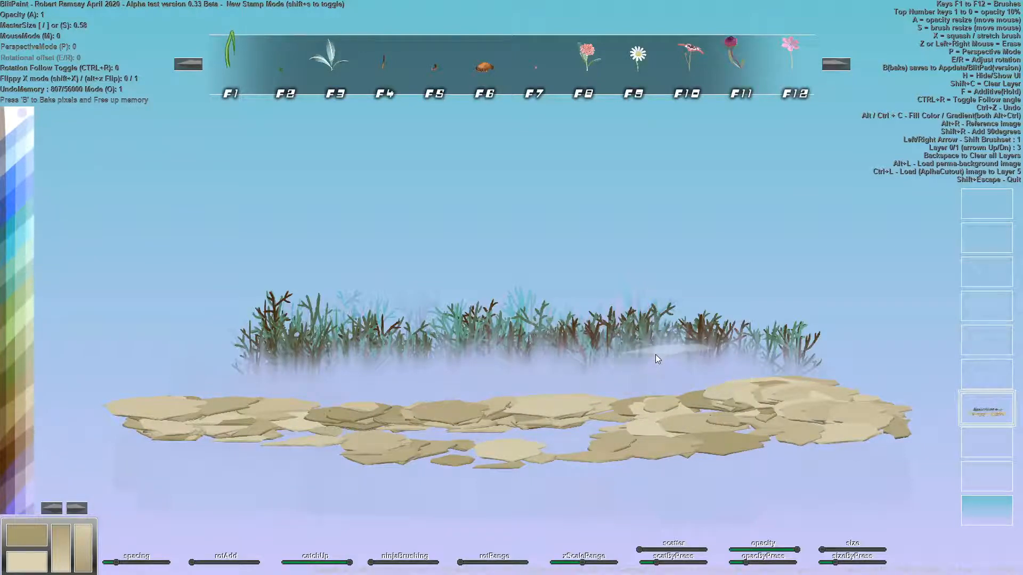
Return to brush set 4 and try to load Skull.png into the empty brush slot F9.
click(836, 64)
click(836, 64)
click(836, 64)
click(835, 64)
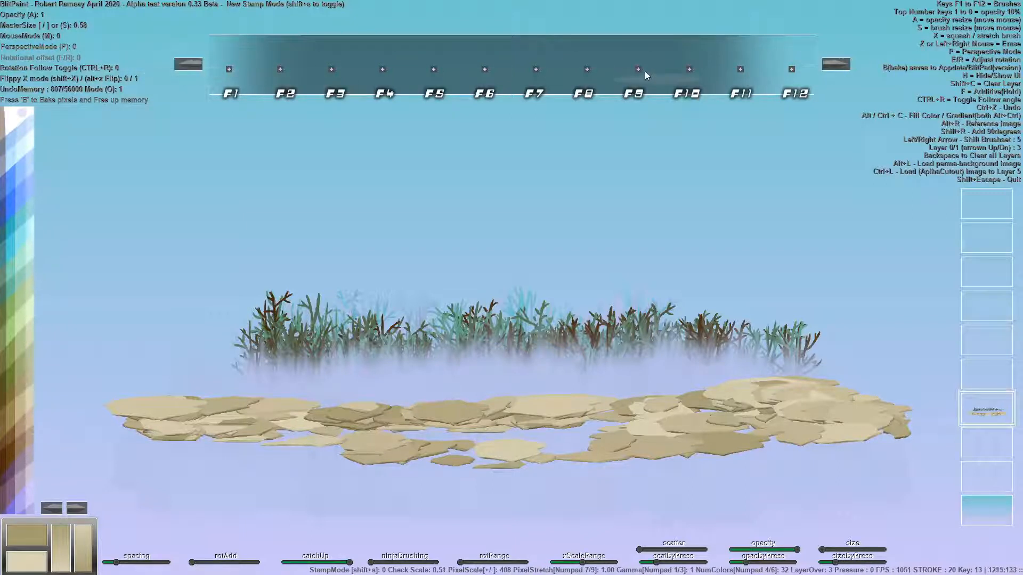
click(188, 64)
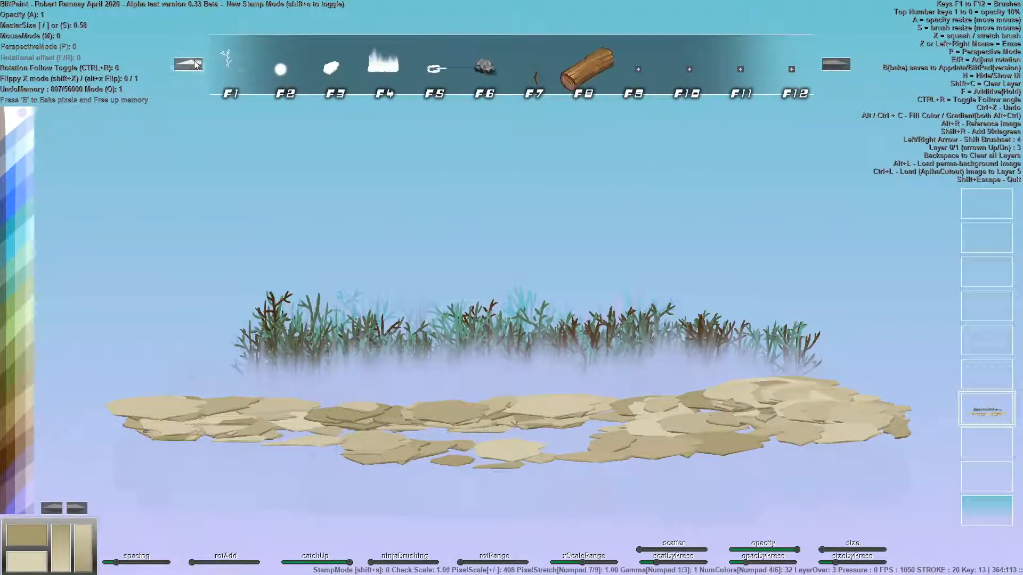
click(640, 69)
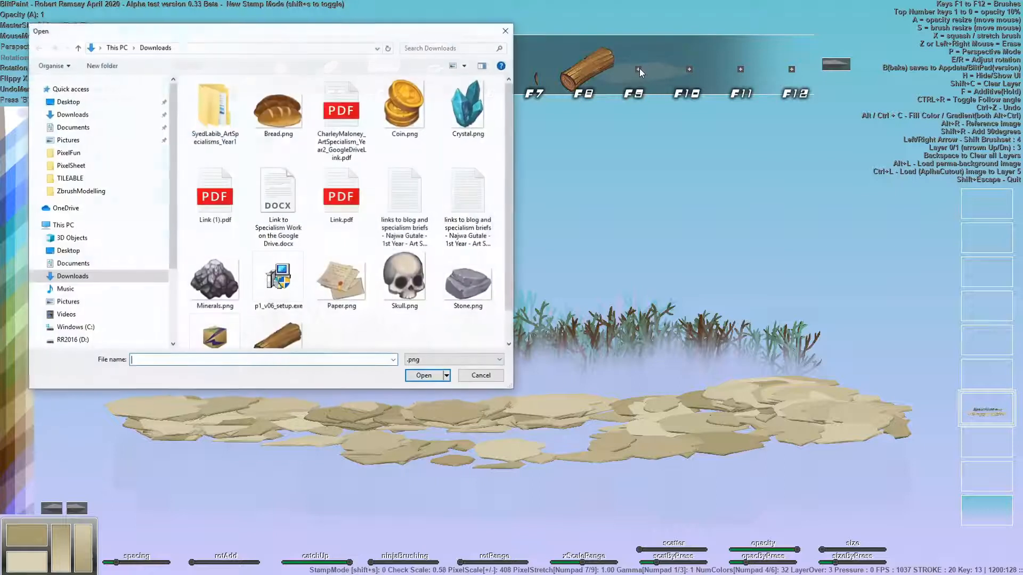
double_click(406, 272)
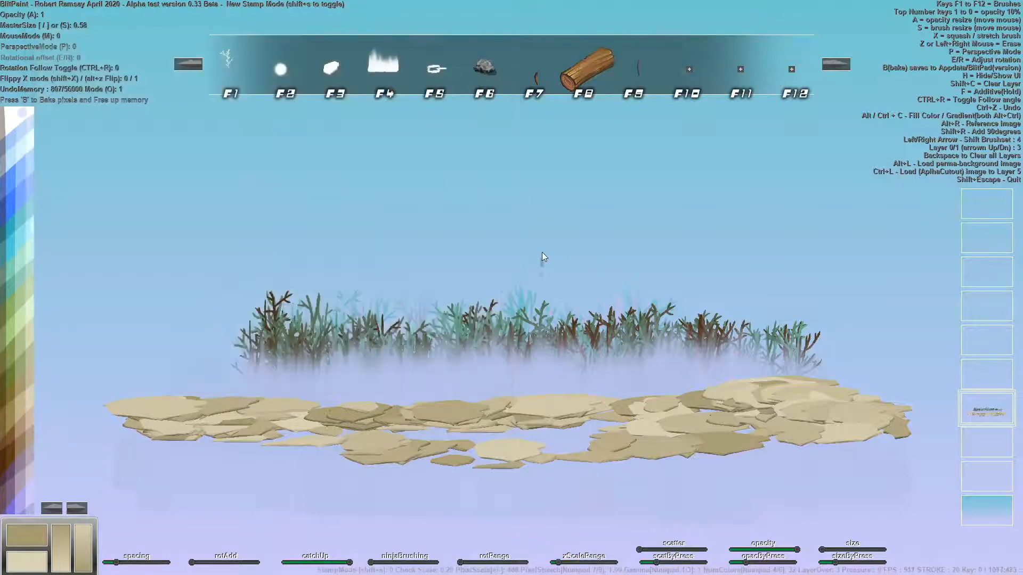
Load Skull.png from the Downloads folder into brush slot F10.
click(691, 68)
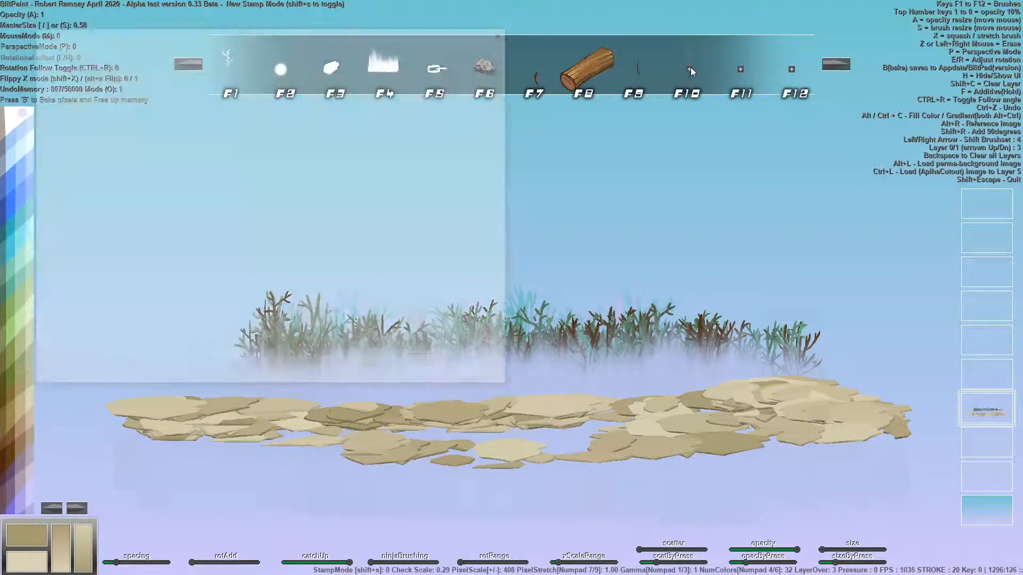
click(416, 289)
double_click(415, 285)
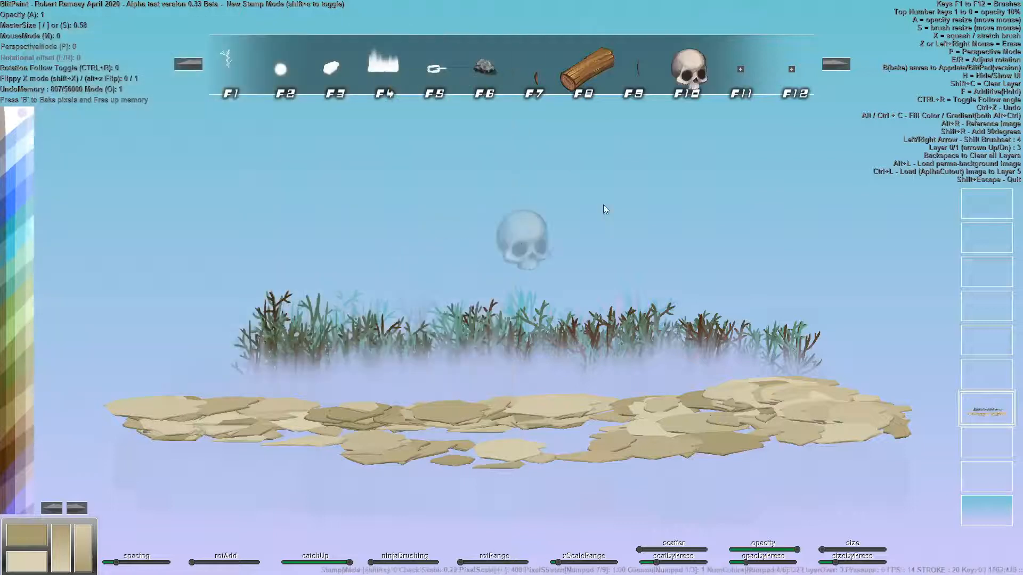
Try stamping single skulls in the sky and over the branches, and undo them.
click(606, 207)
click(407, 219)
click(484, 293)
click(522, 247)
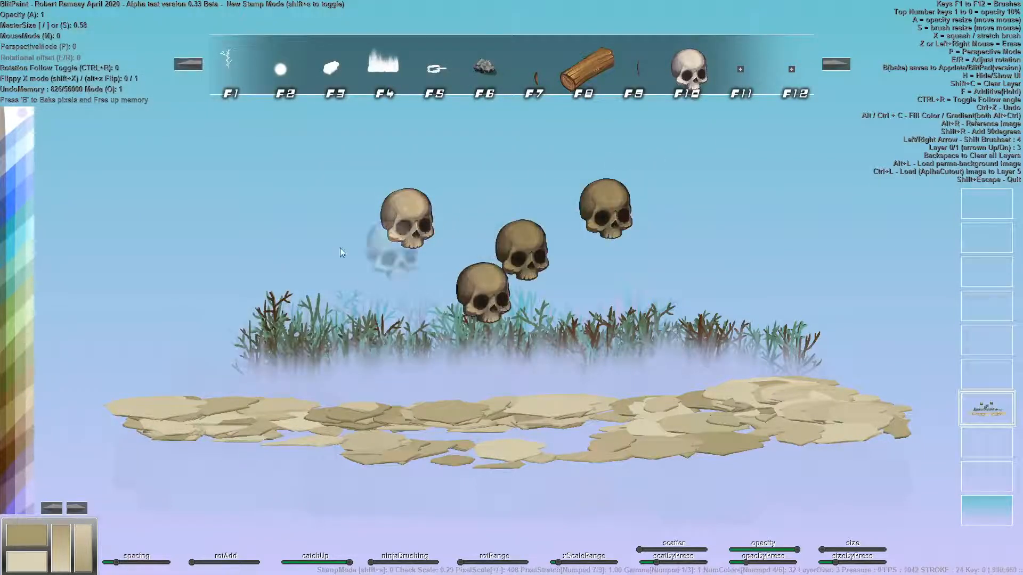
click(336, 296)
key(ctrl+z)
key(ctrl+z)
key(ctrl+z)
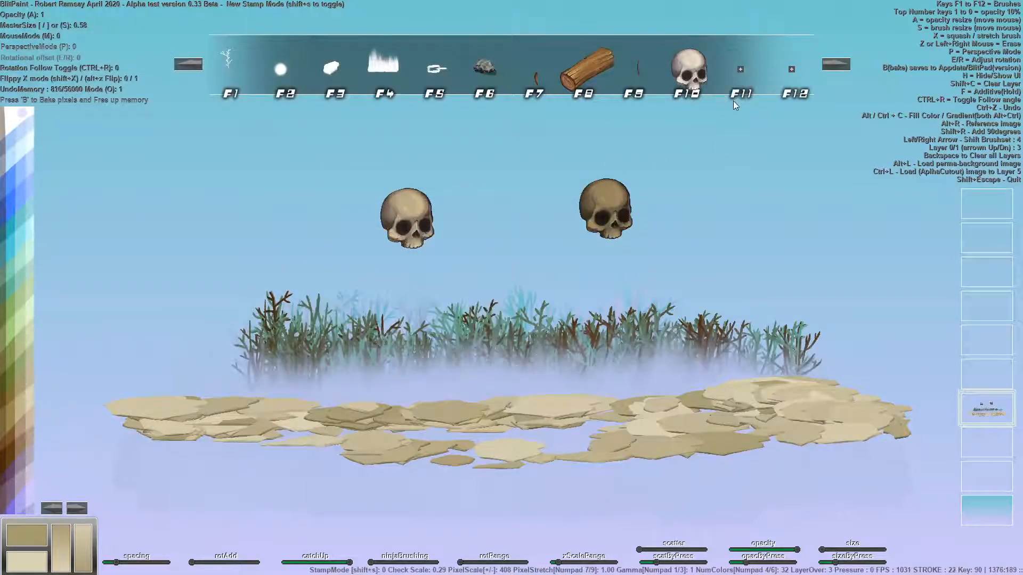
key(ctrl+z)
key(ctrl+z)
click(437, 381)
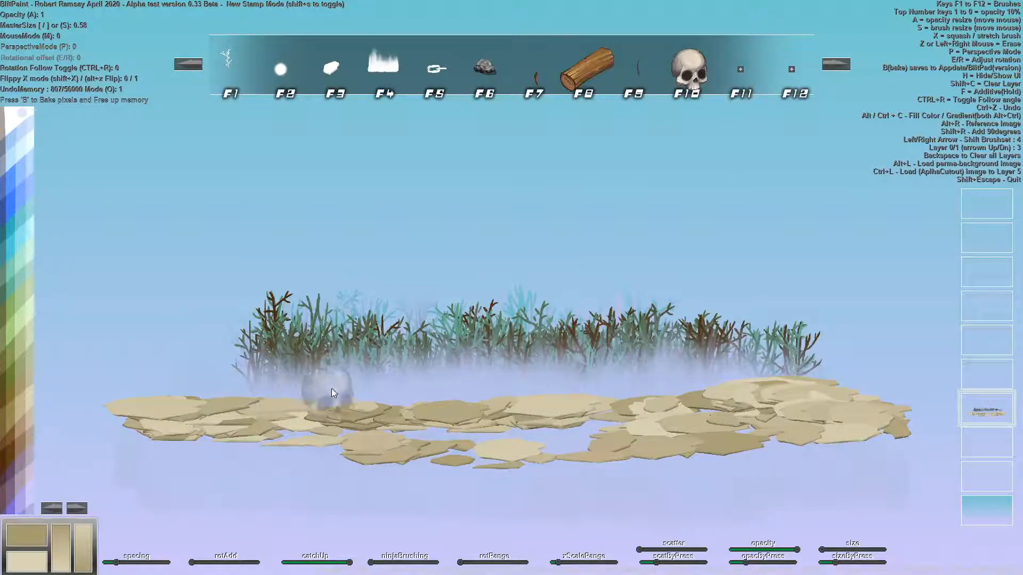
Stamp two large skulls on the right-hand rocks on layer 4, and smaller ones beside them at master size 0.30.
click(1006, 383)
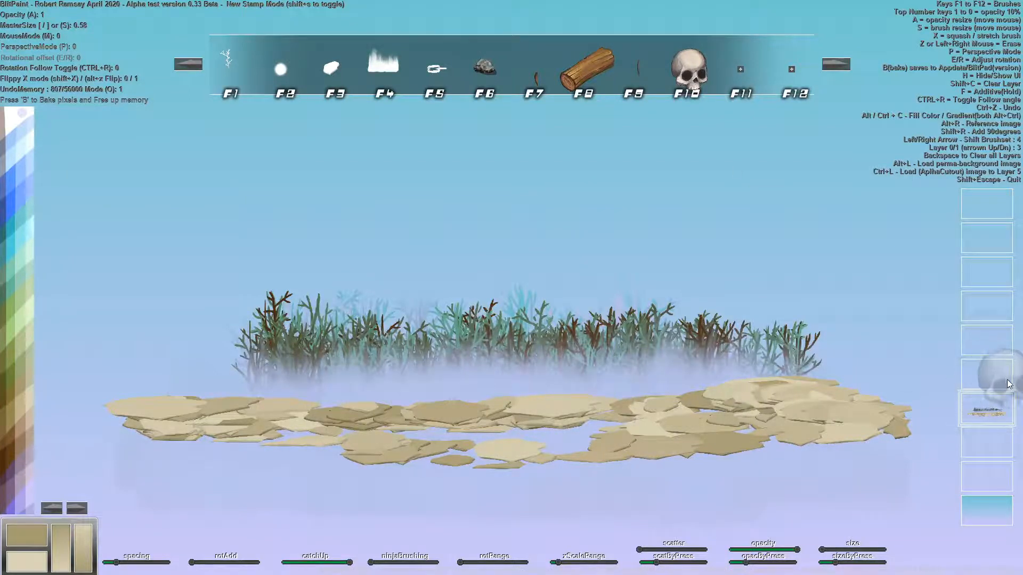
click(769, 382)
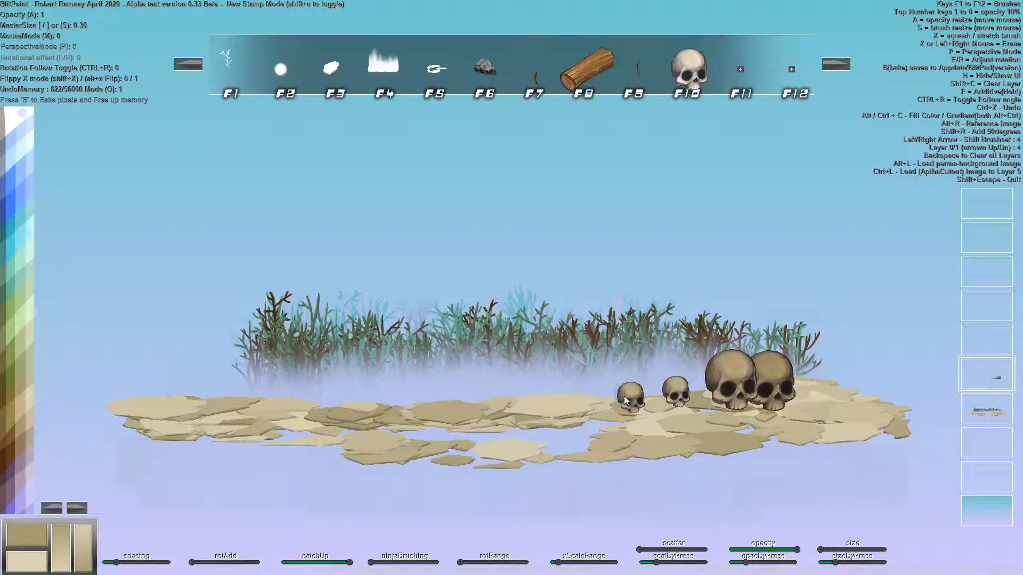
click(618, 395)
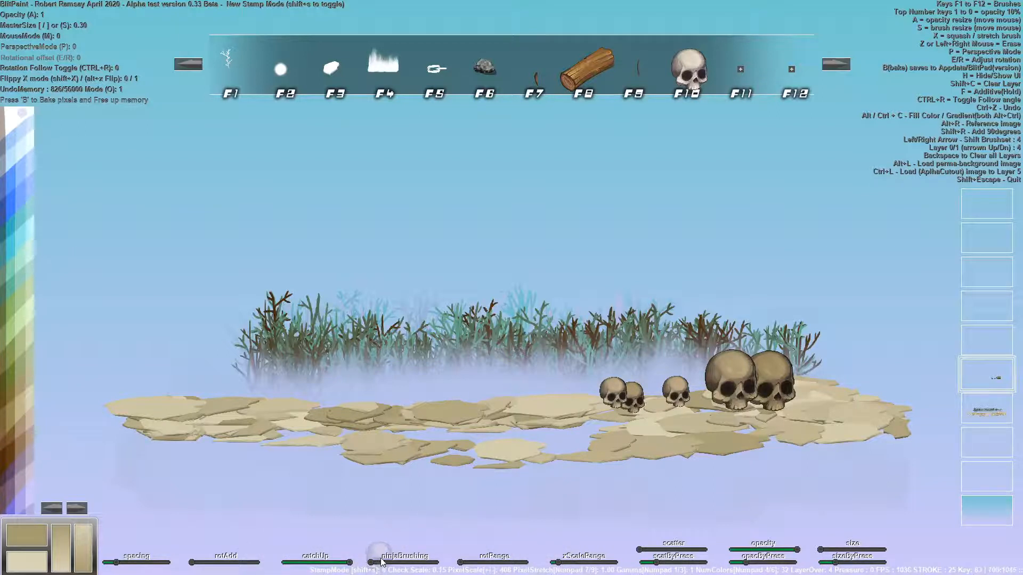
Raise ninjaBrushing and scatter, and paint clusters of skulls and a large scattered skull pile over the rocks.
click(457, 401)
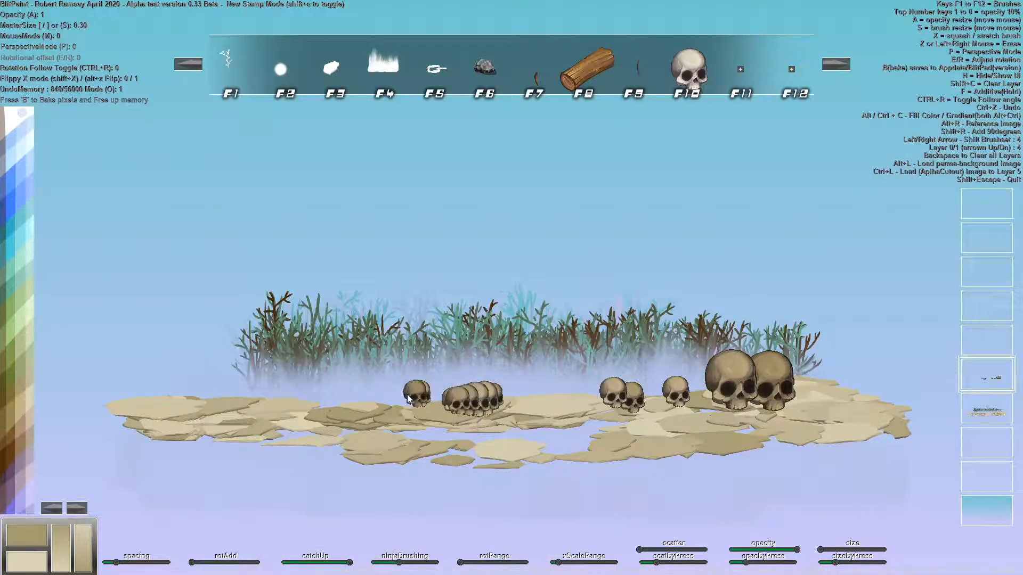
drag(407, 397, 318, 406)
click(361, 415)
click(453, 400)
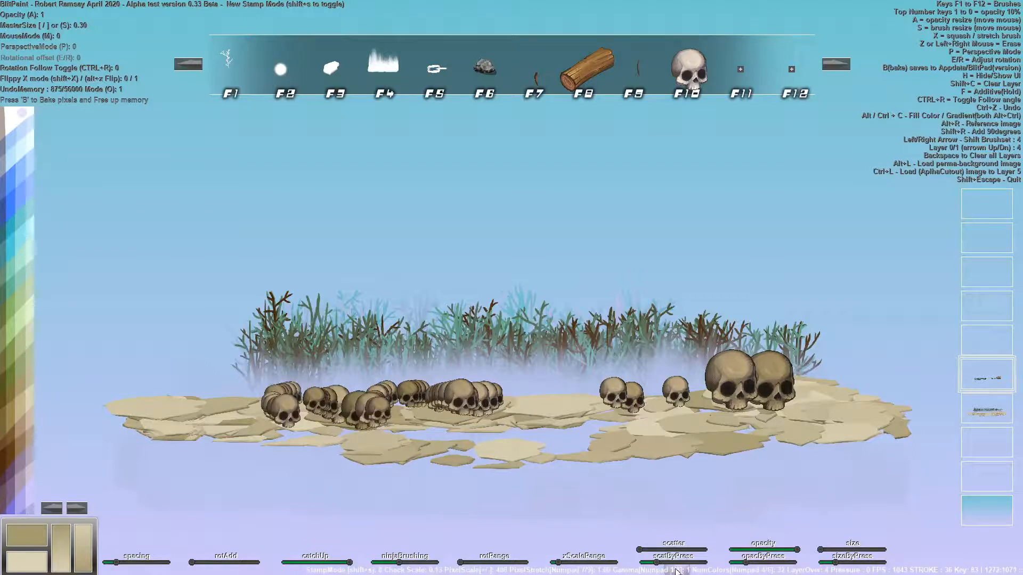
mouse_move(585, 400)
mouse_down()
mouse_move(318, 397)
mouse_move(525, 397)
mouse_move(539, 405)
mouse_move(522, 407)
mouse_move(659, 385)
mouse_move(618, 343)
mouse_move(568, 419)
mouse_move(654, 169)
mouse_up()
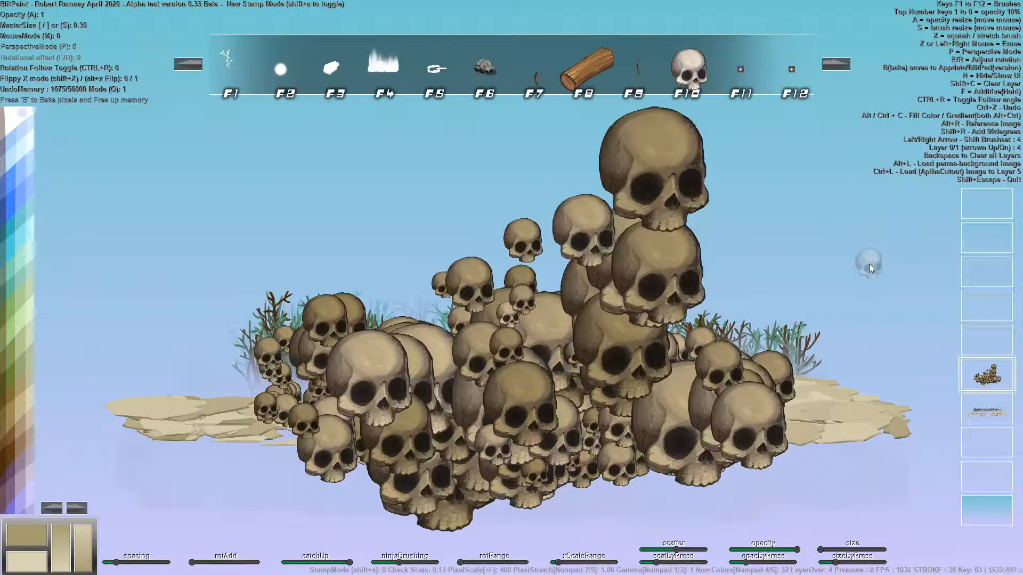